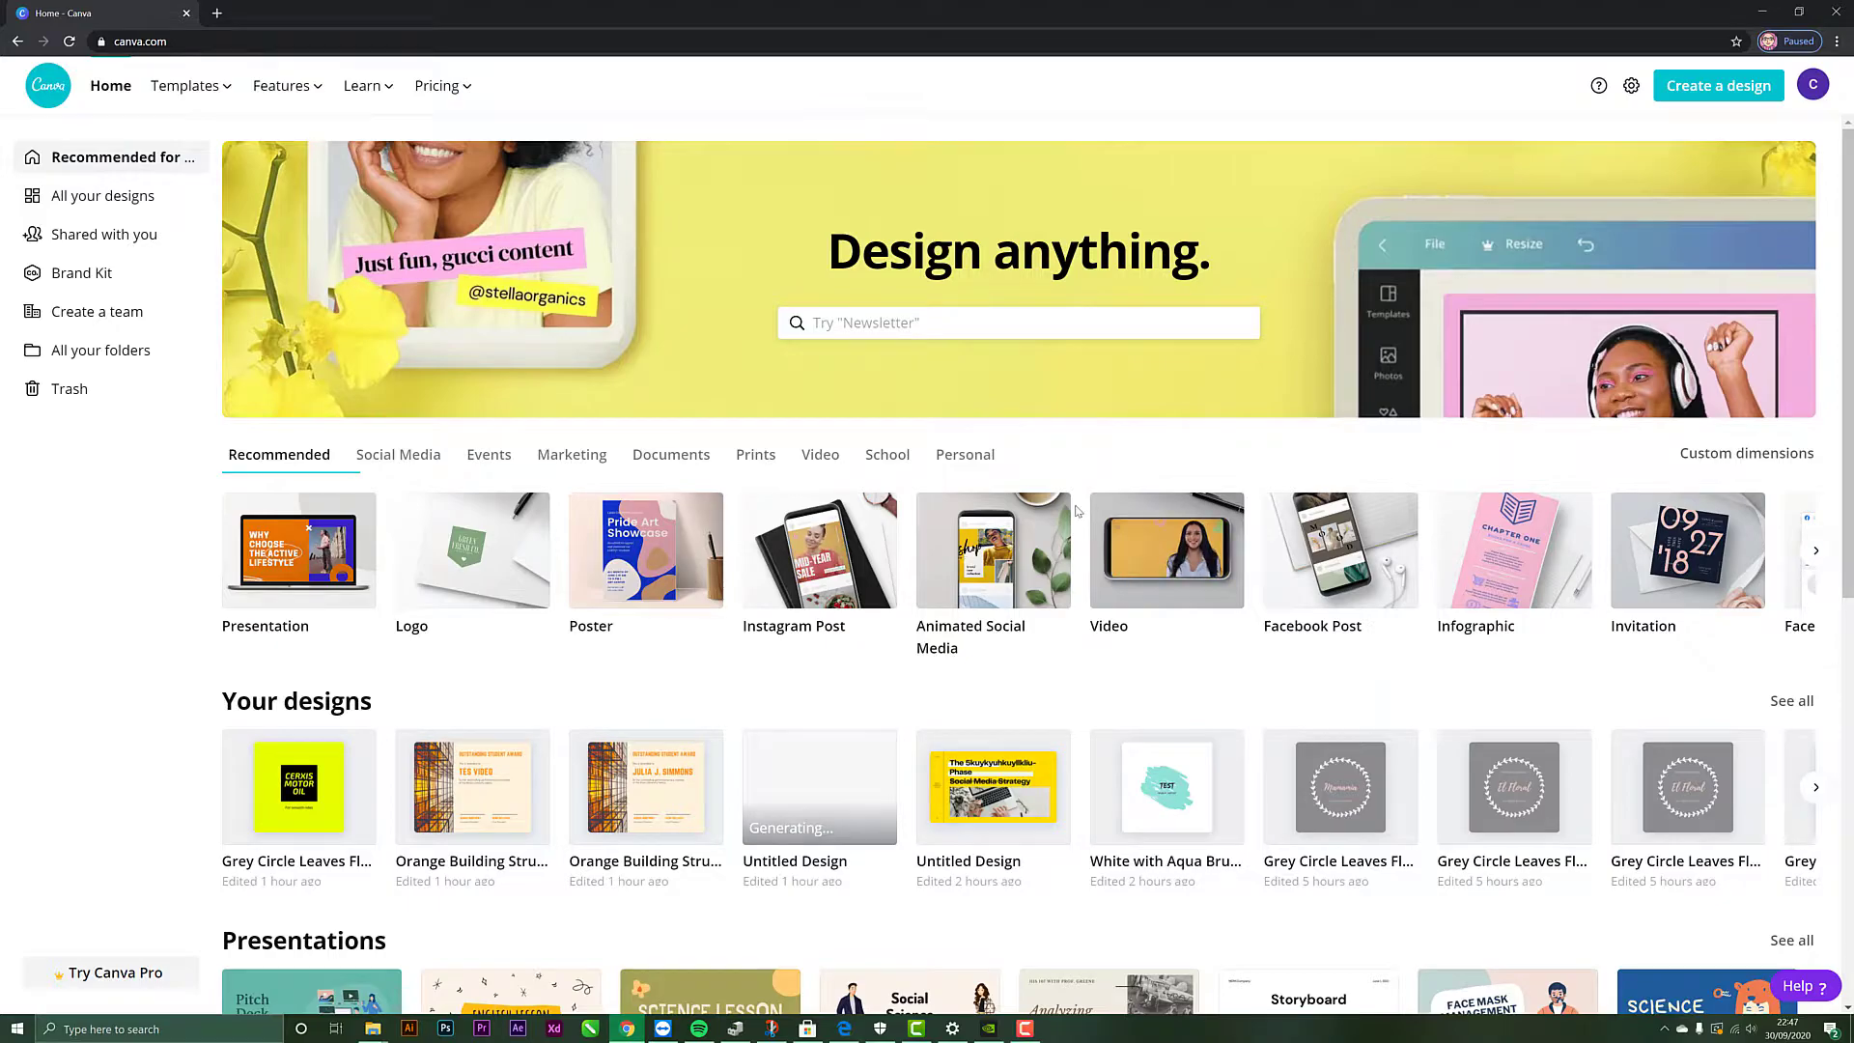
Step: Search for "logo" and open the suggested Logo design type at 500 × 500 px
scroll(1072, 541, "down", 2)
scroll(1070, 544, "down", 4)
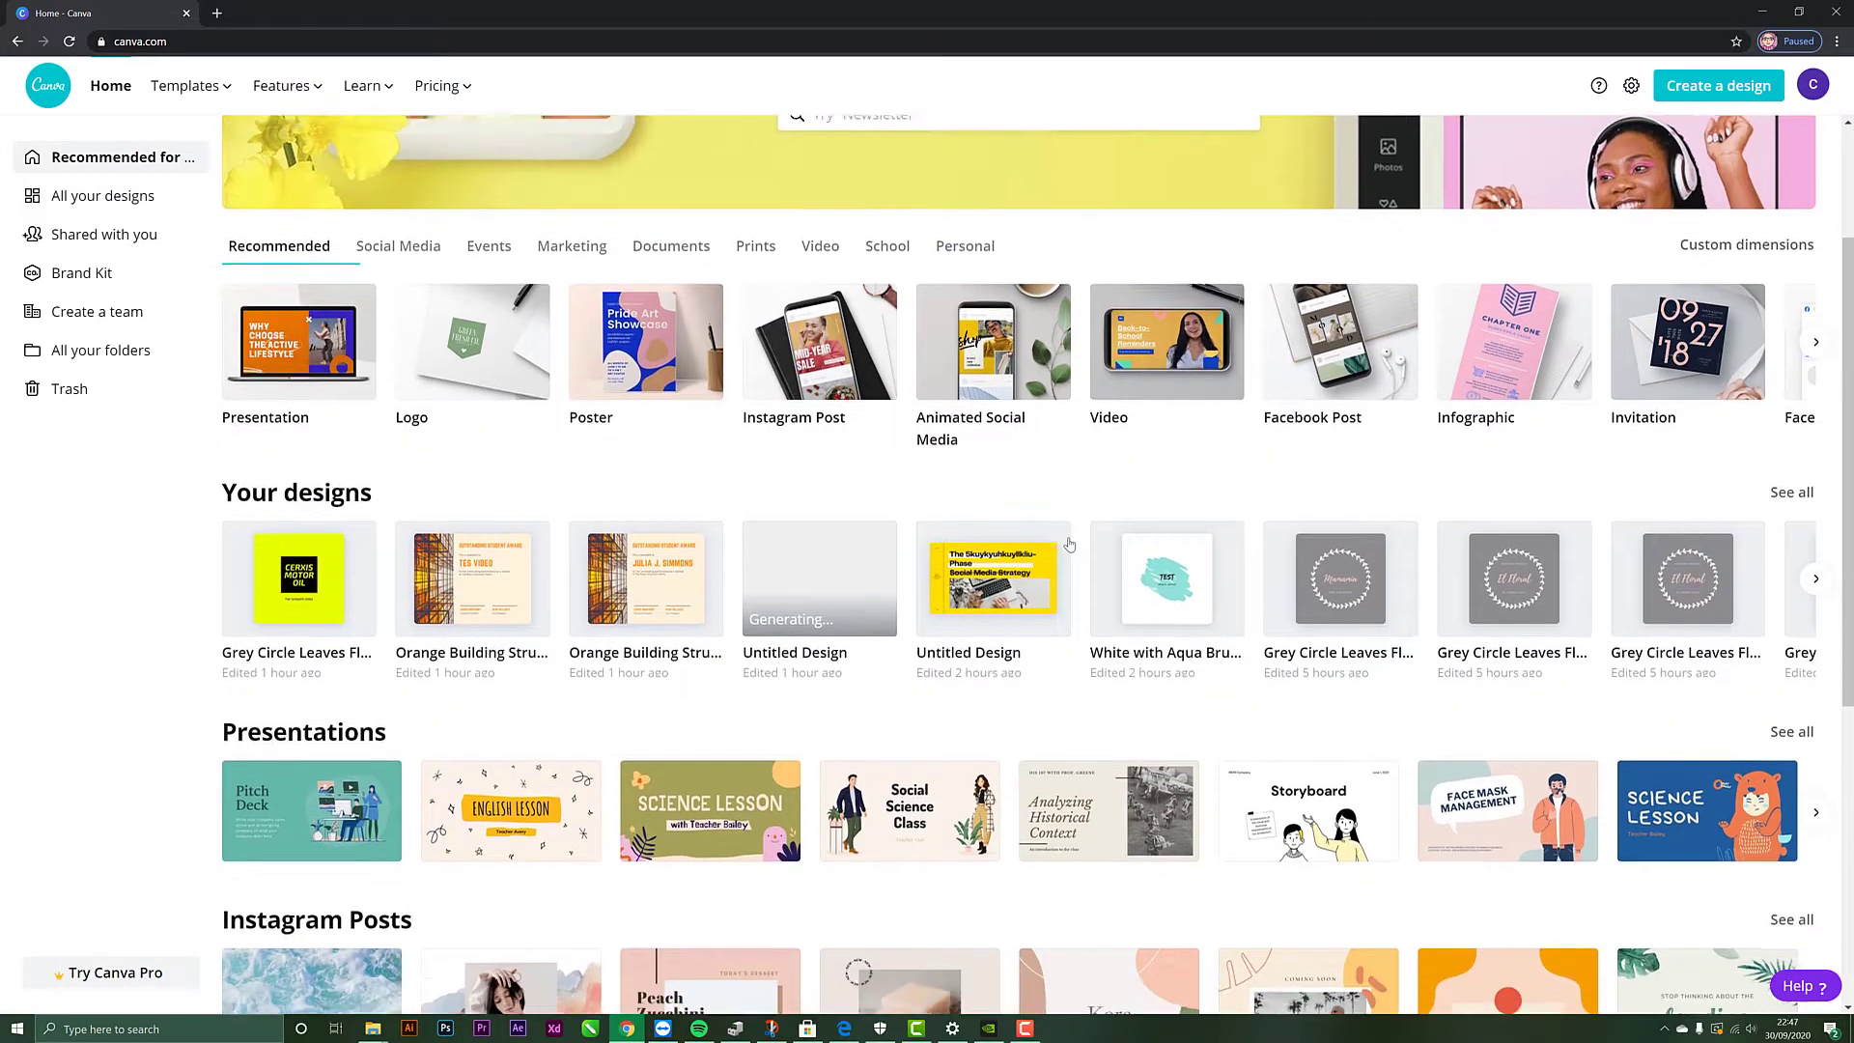
scroll(1070, 543, "down", 3)
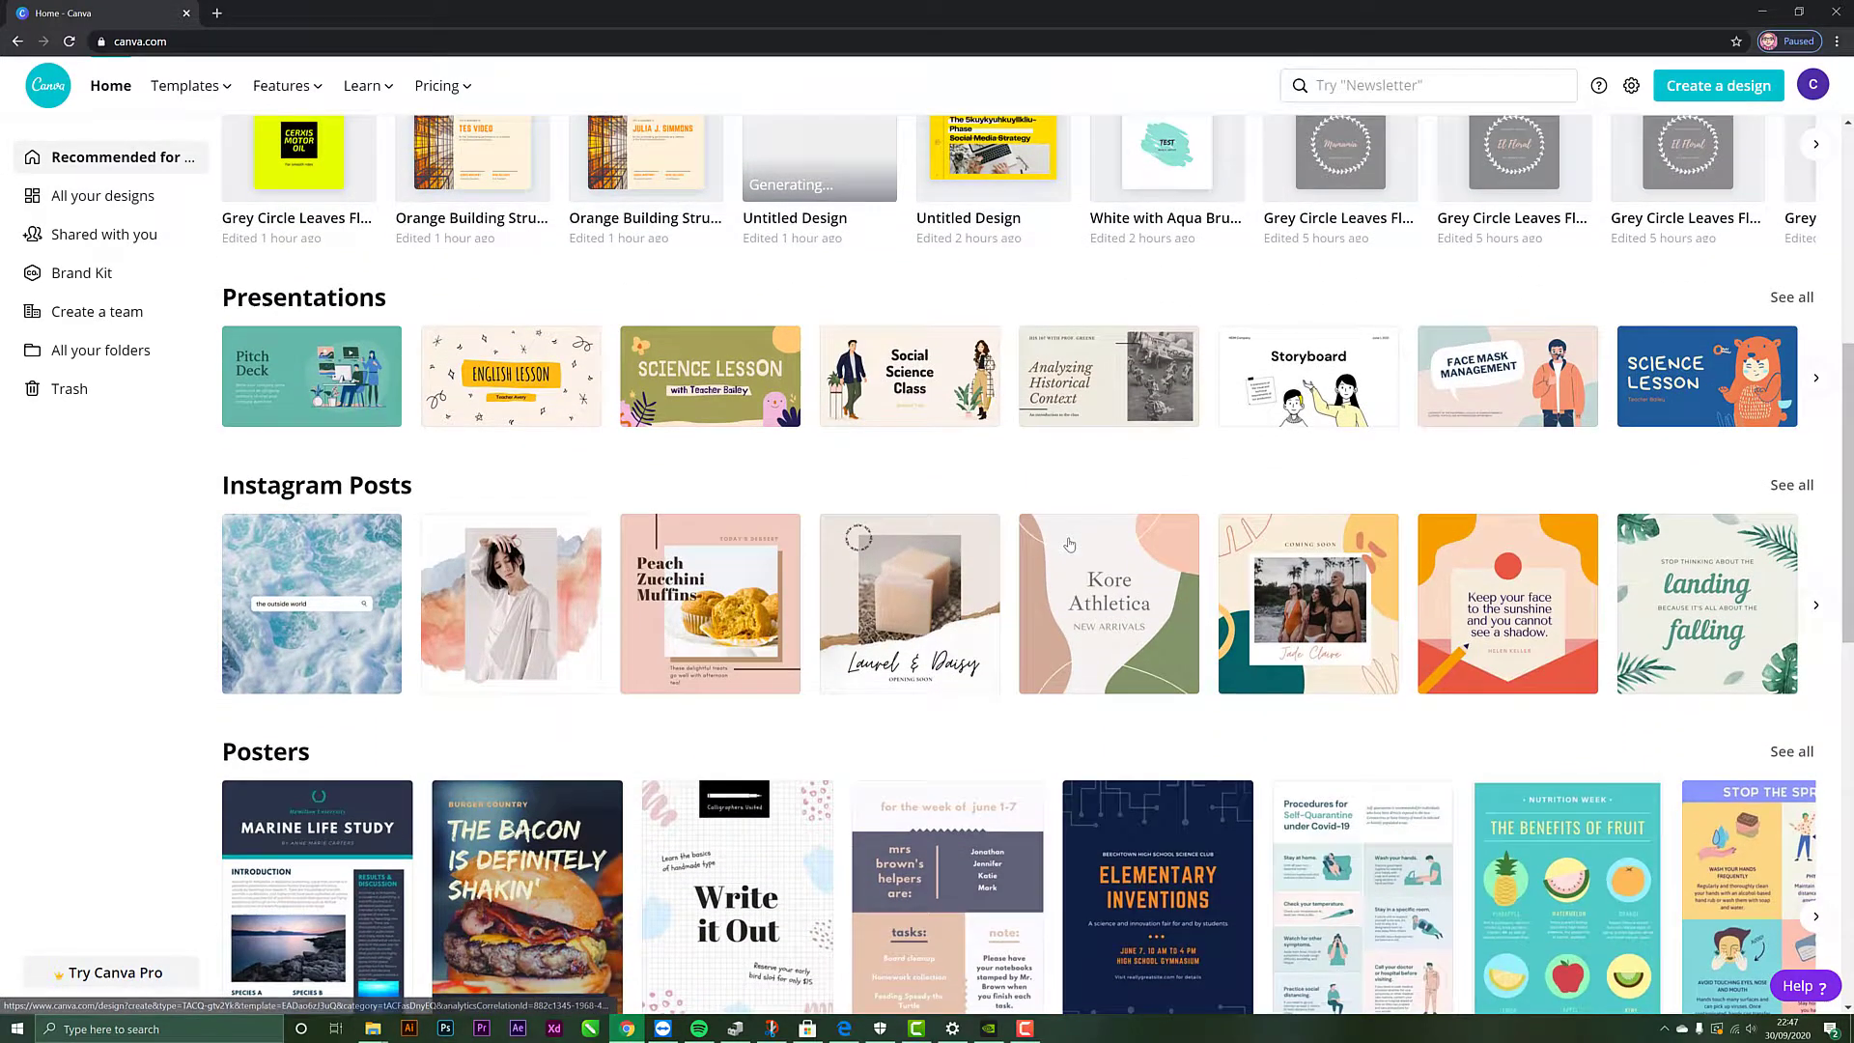
scroll(1070, 546, "down", 7)
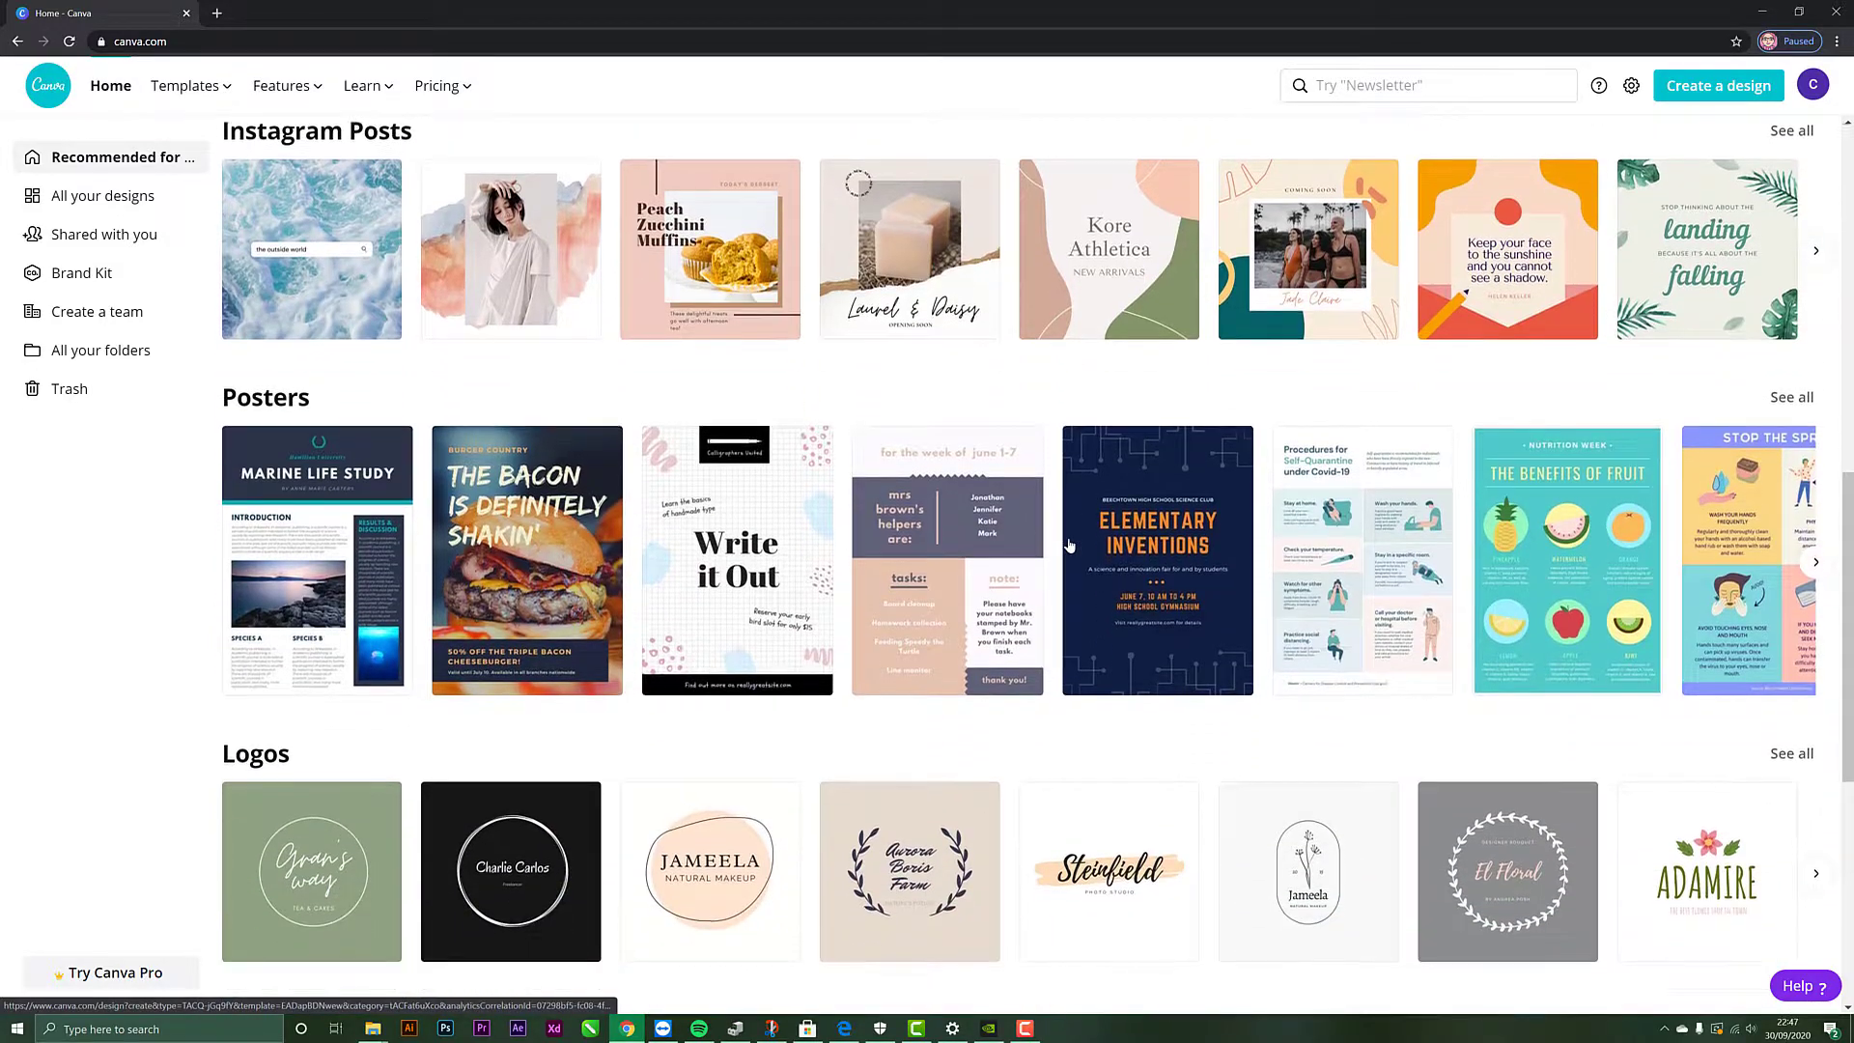
scroll(1068, 543, "up", 9)
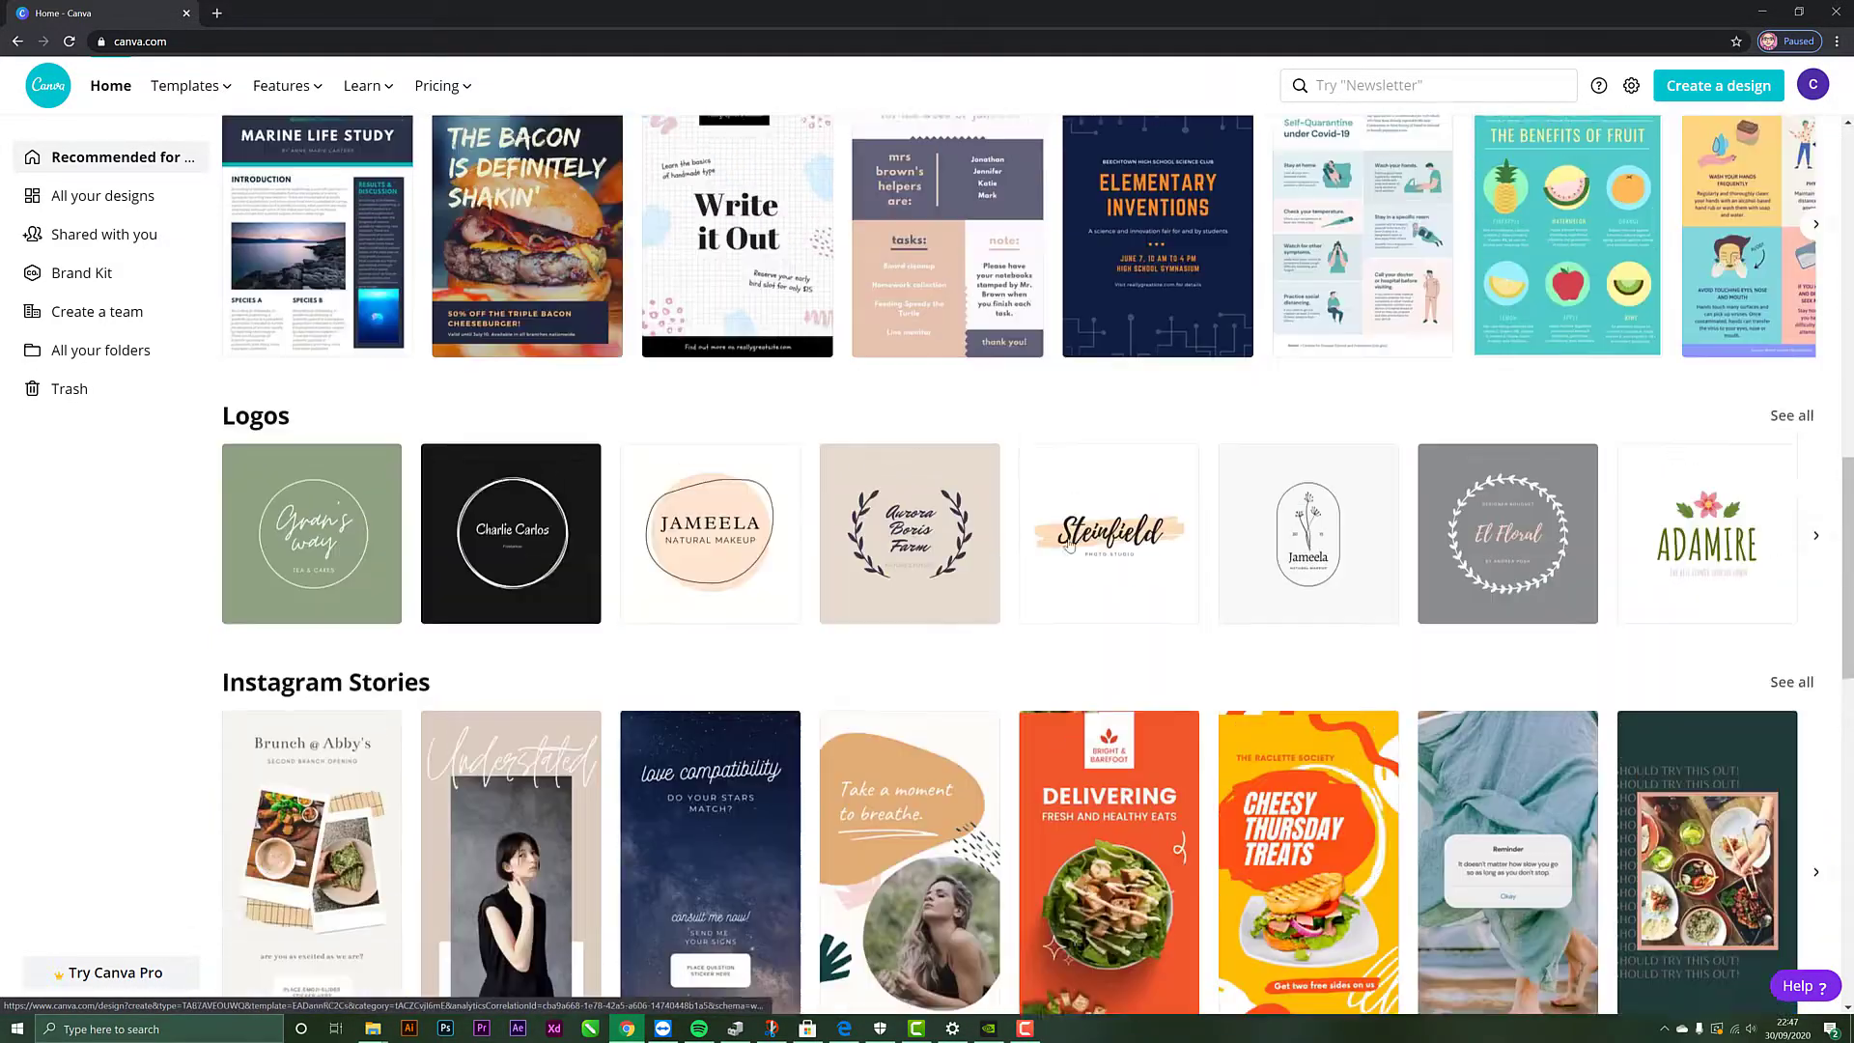
scroll(1070, 545, "up", 5)
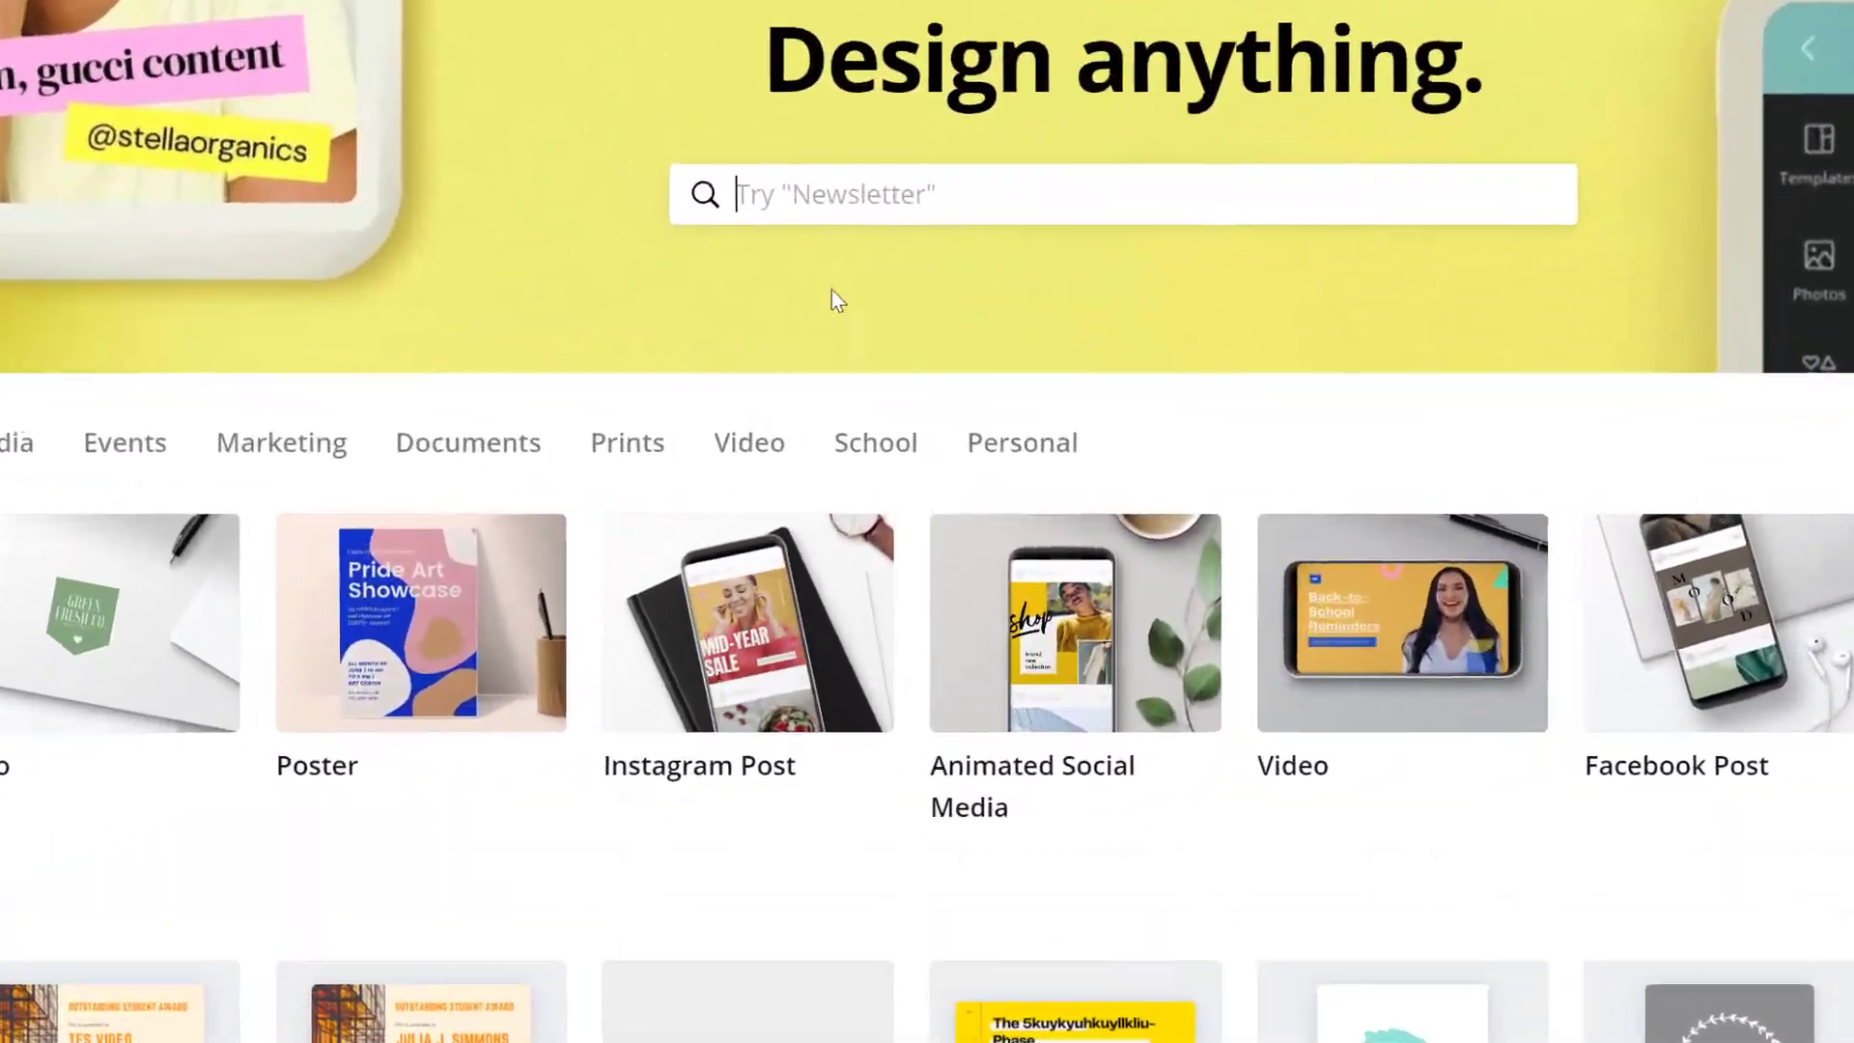
left_click(874, 259)
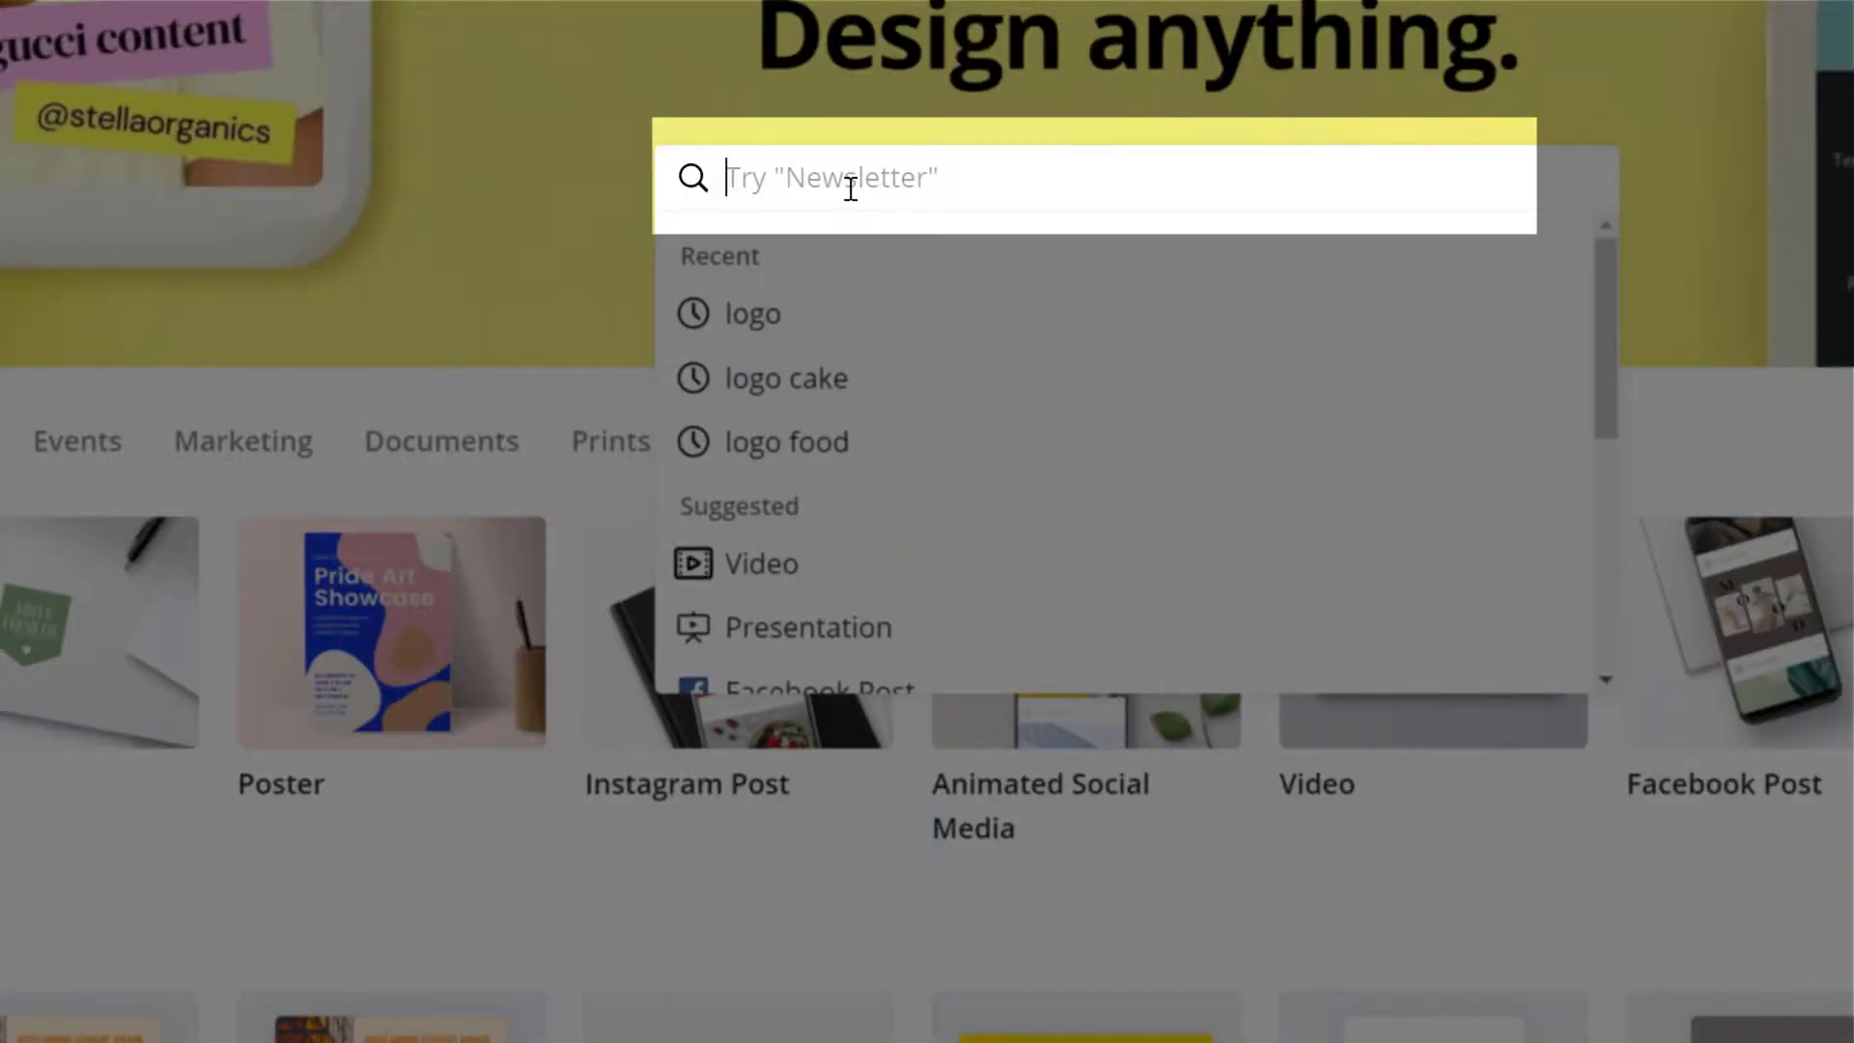
type("logo")
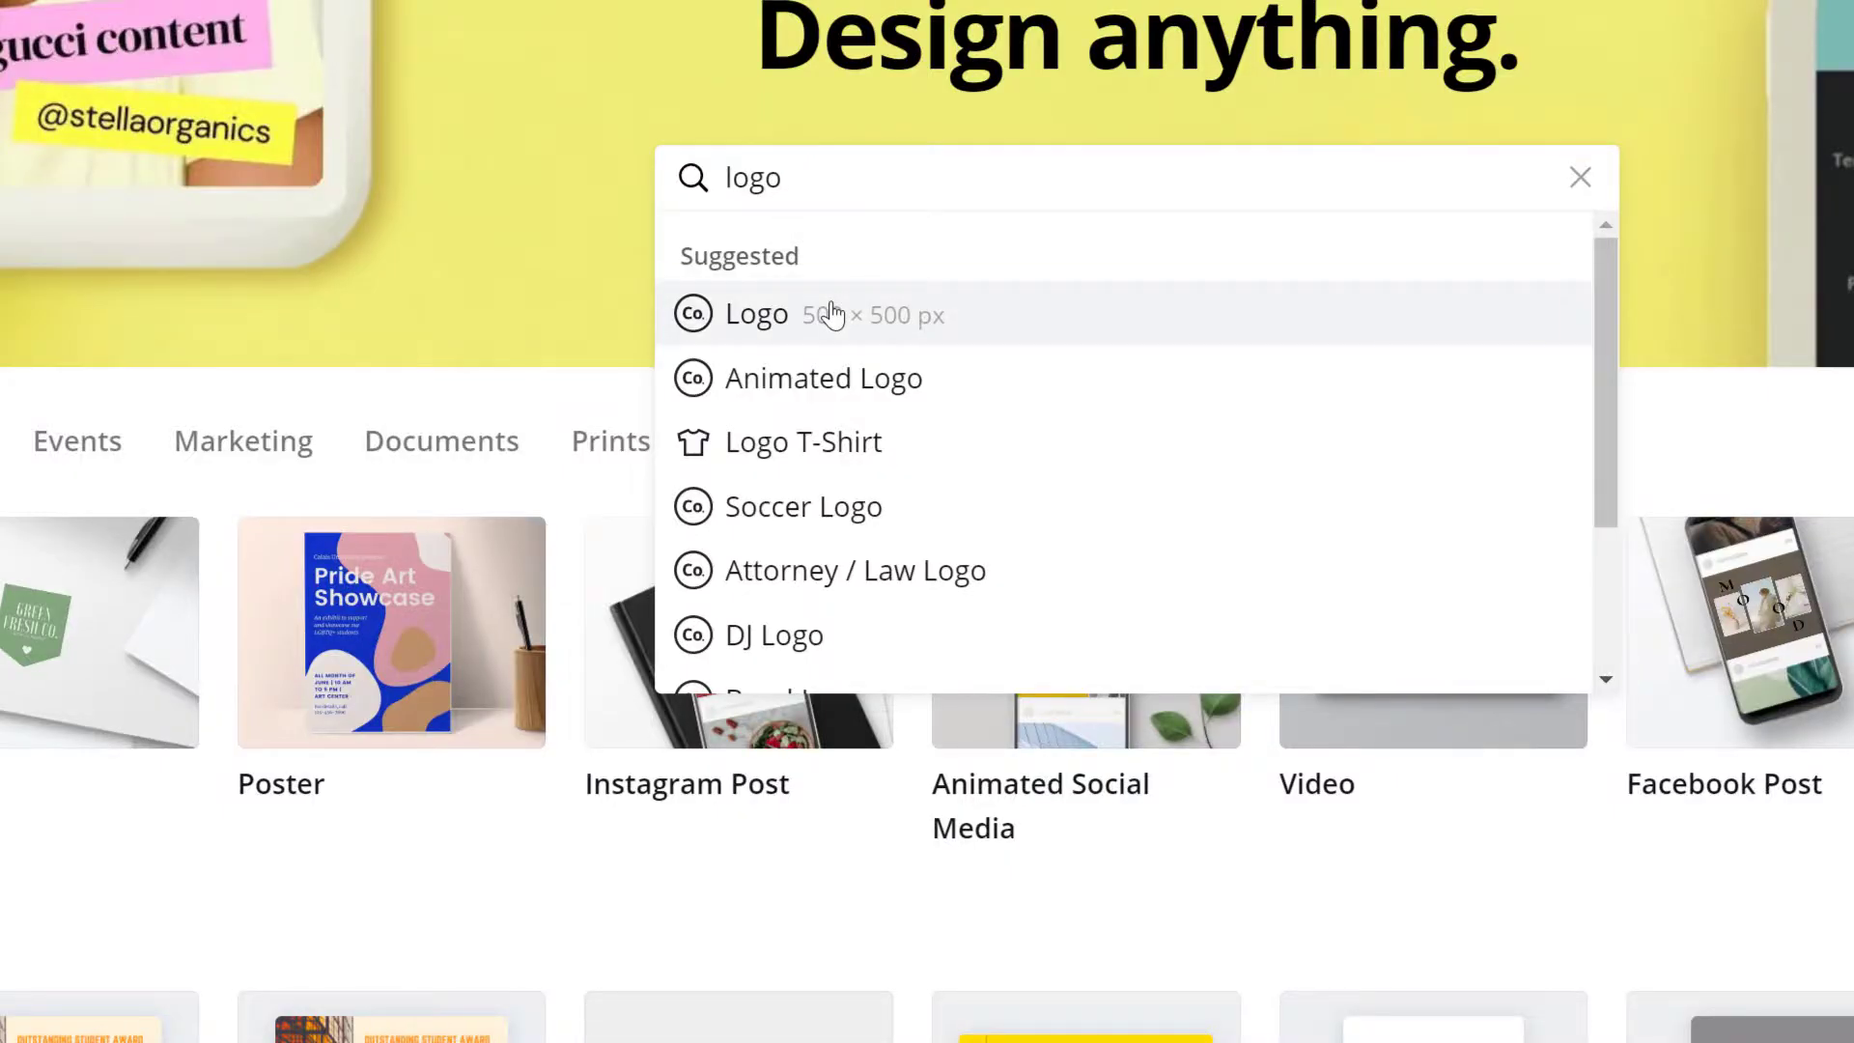
left_click(831, 314)
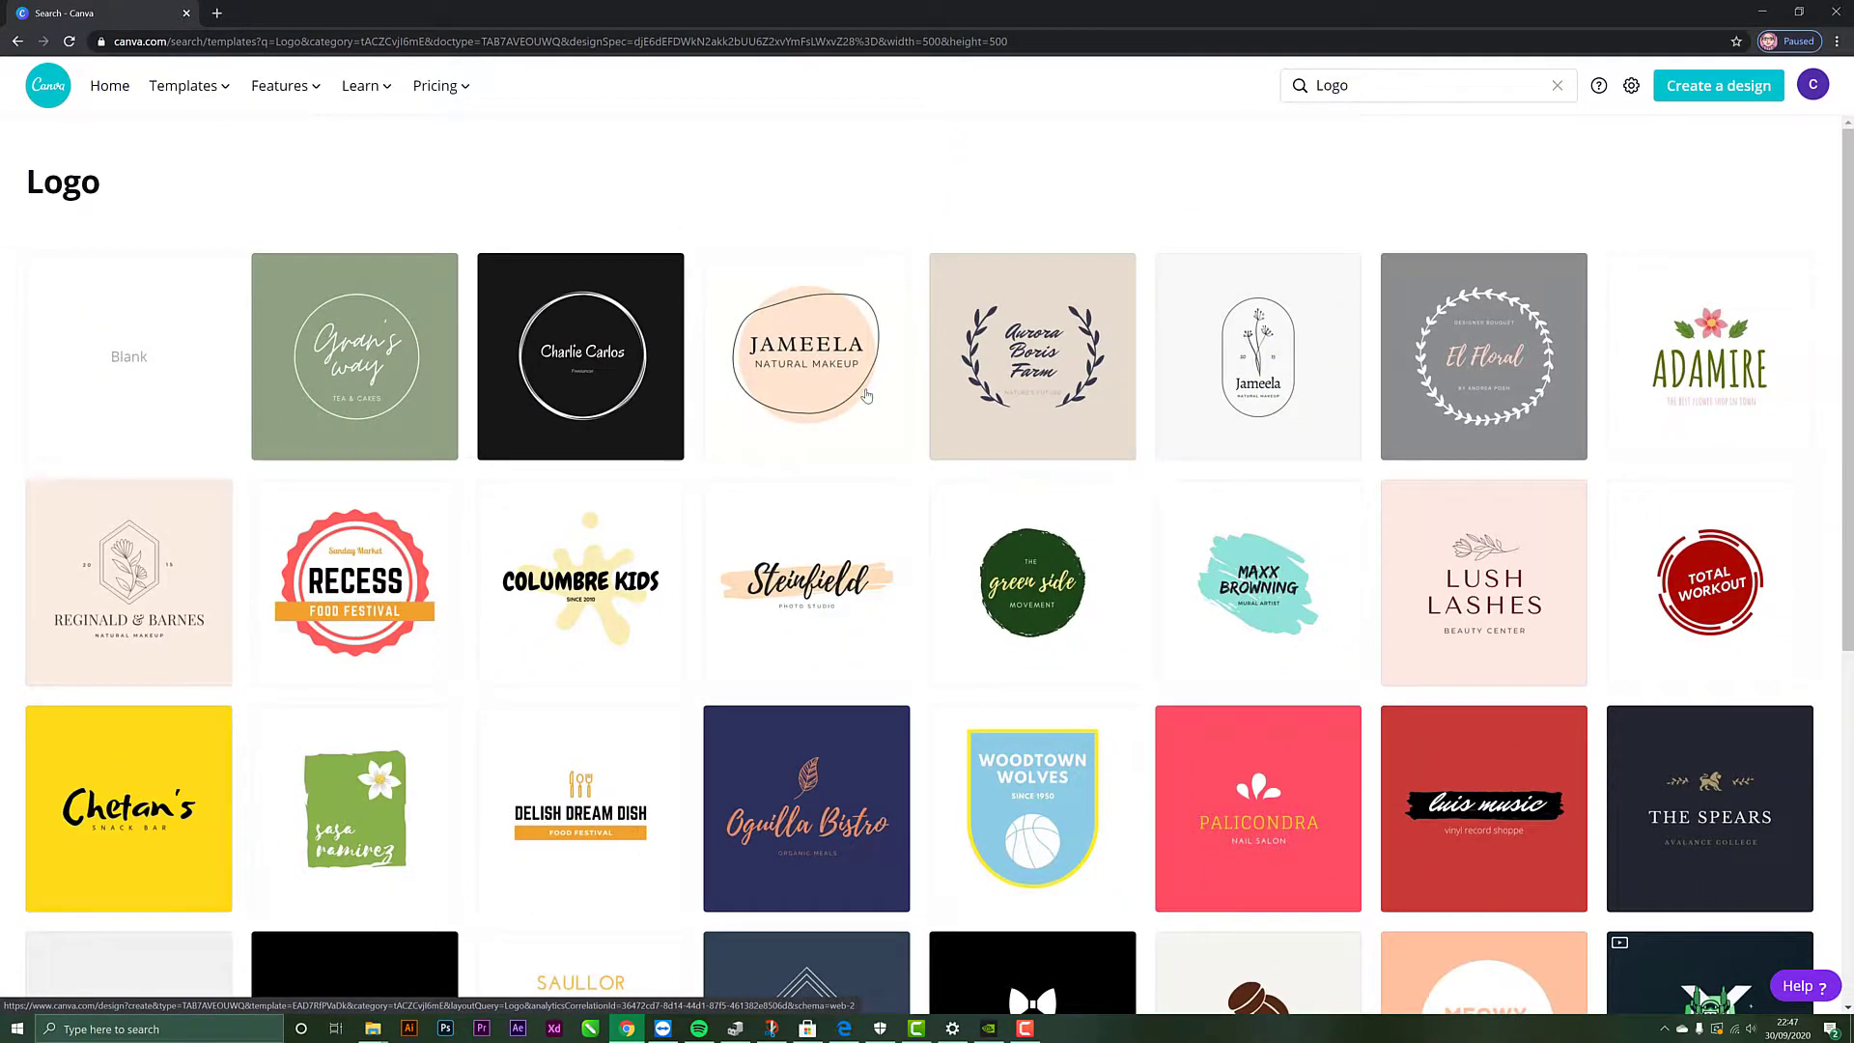
Step: Browse the logo templates and open the grey El Floral template with the white leaf circle
scroll(792, 780, "down", 10)
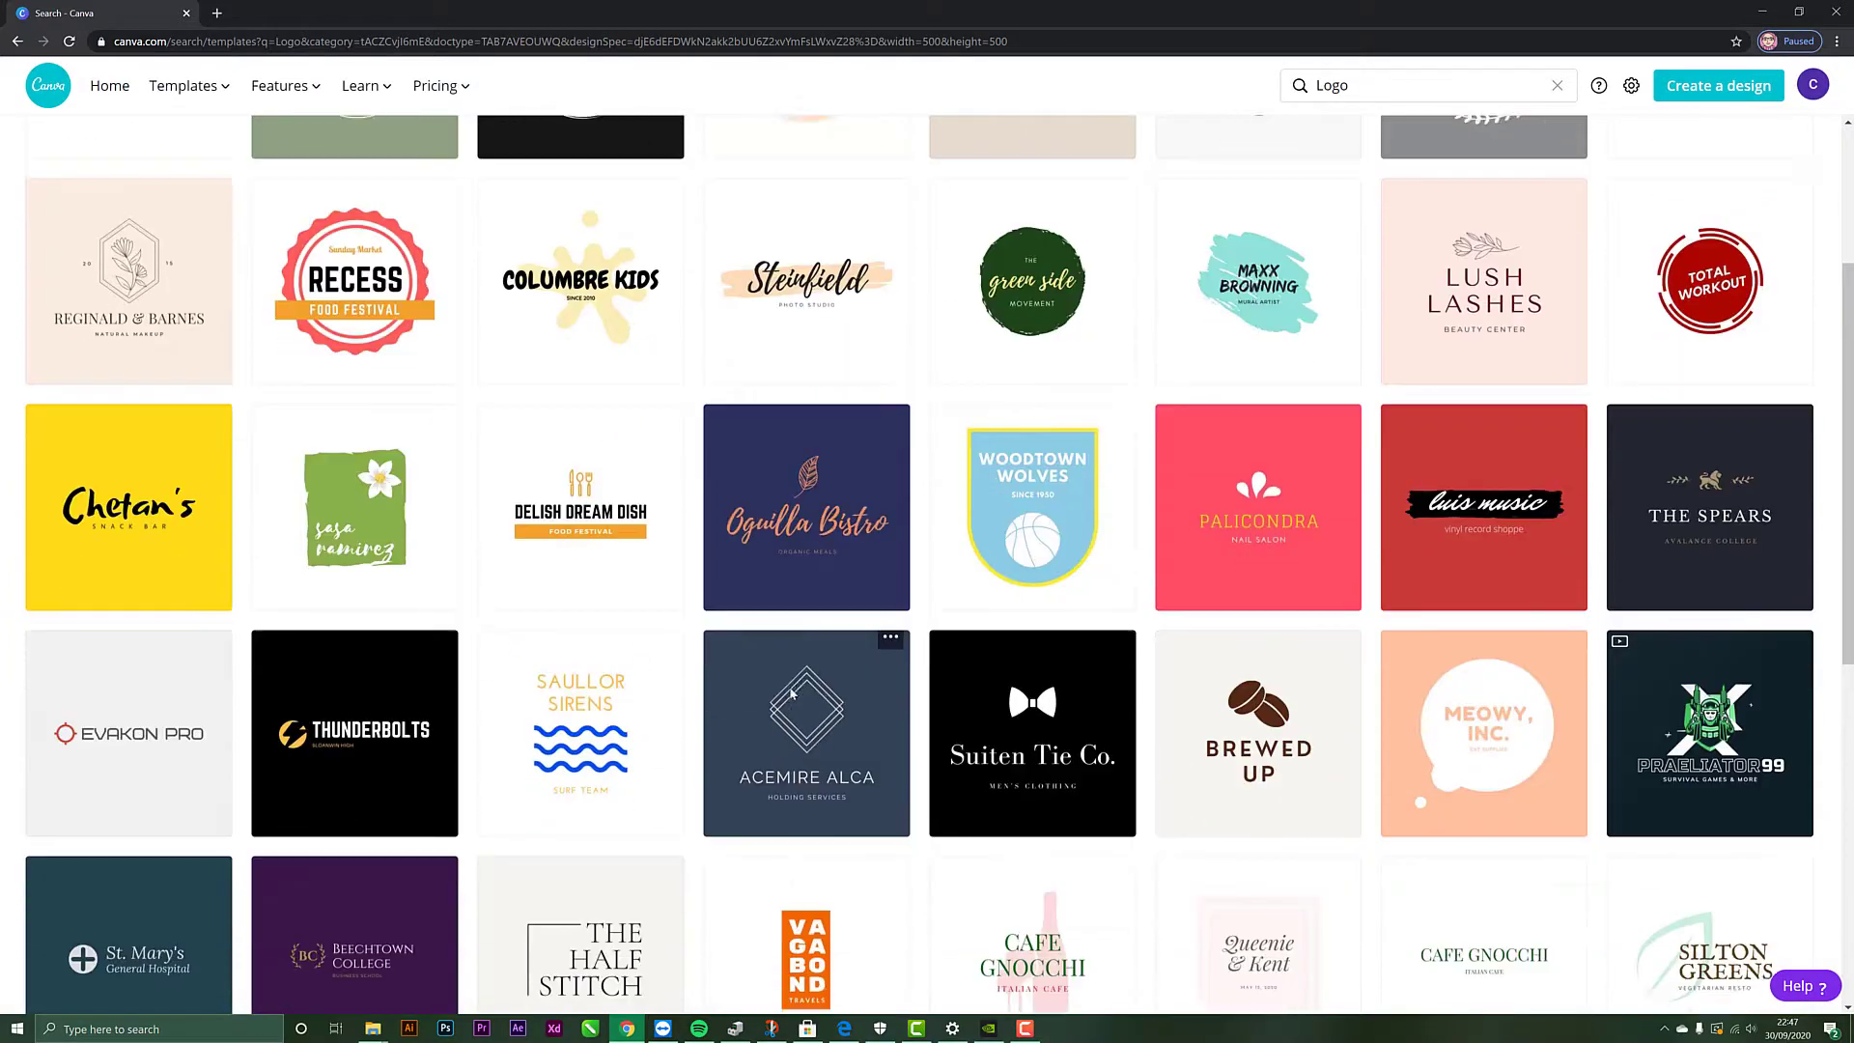
scroll(791, 694, "down", 8)
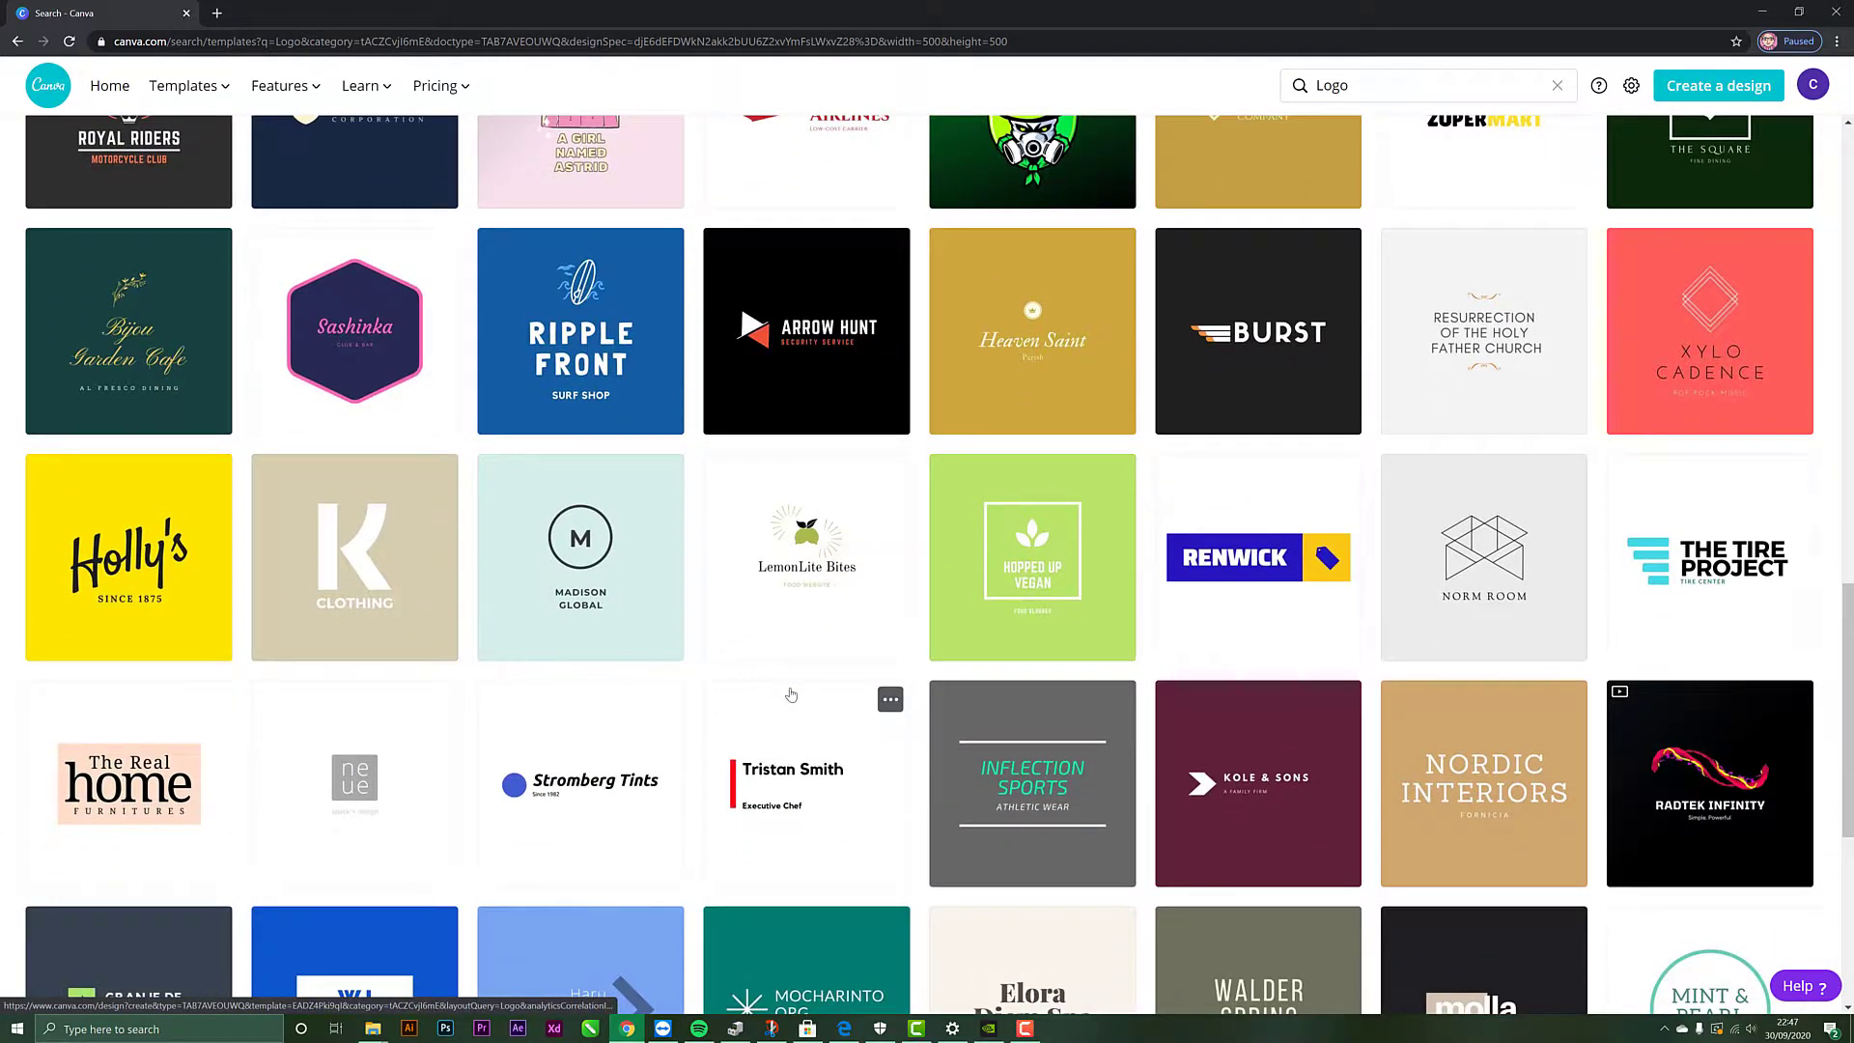
scroll(791, 694, "up", 12)
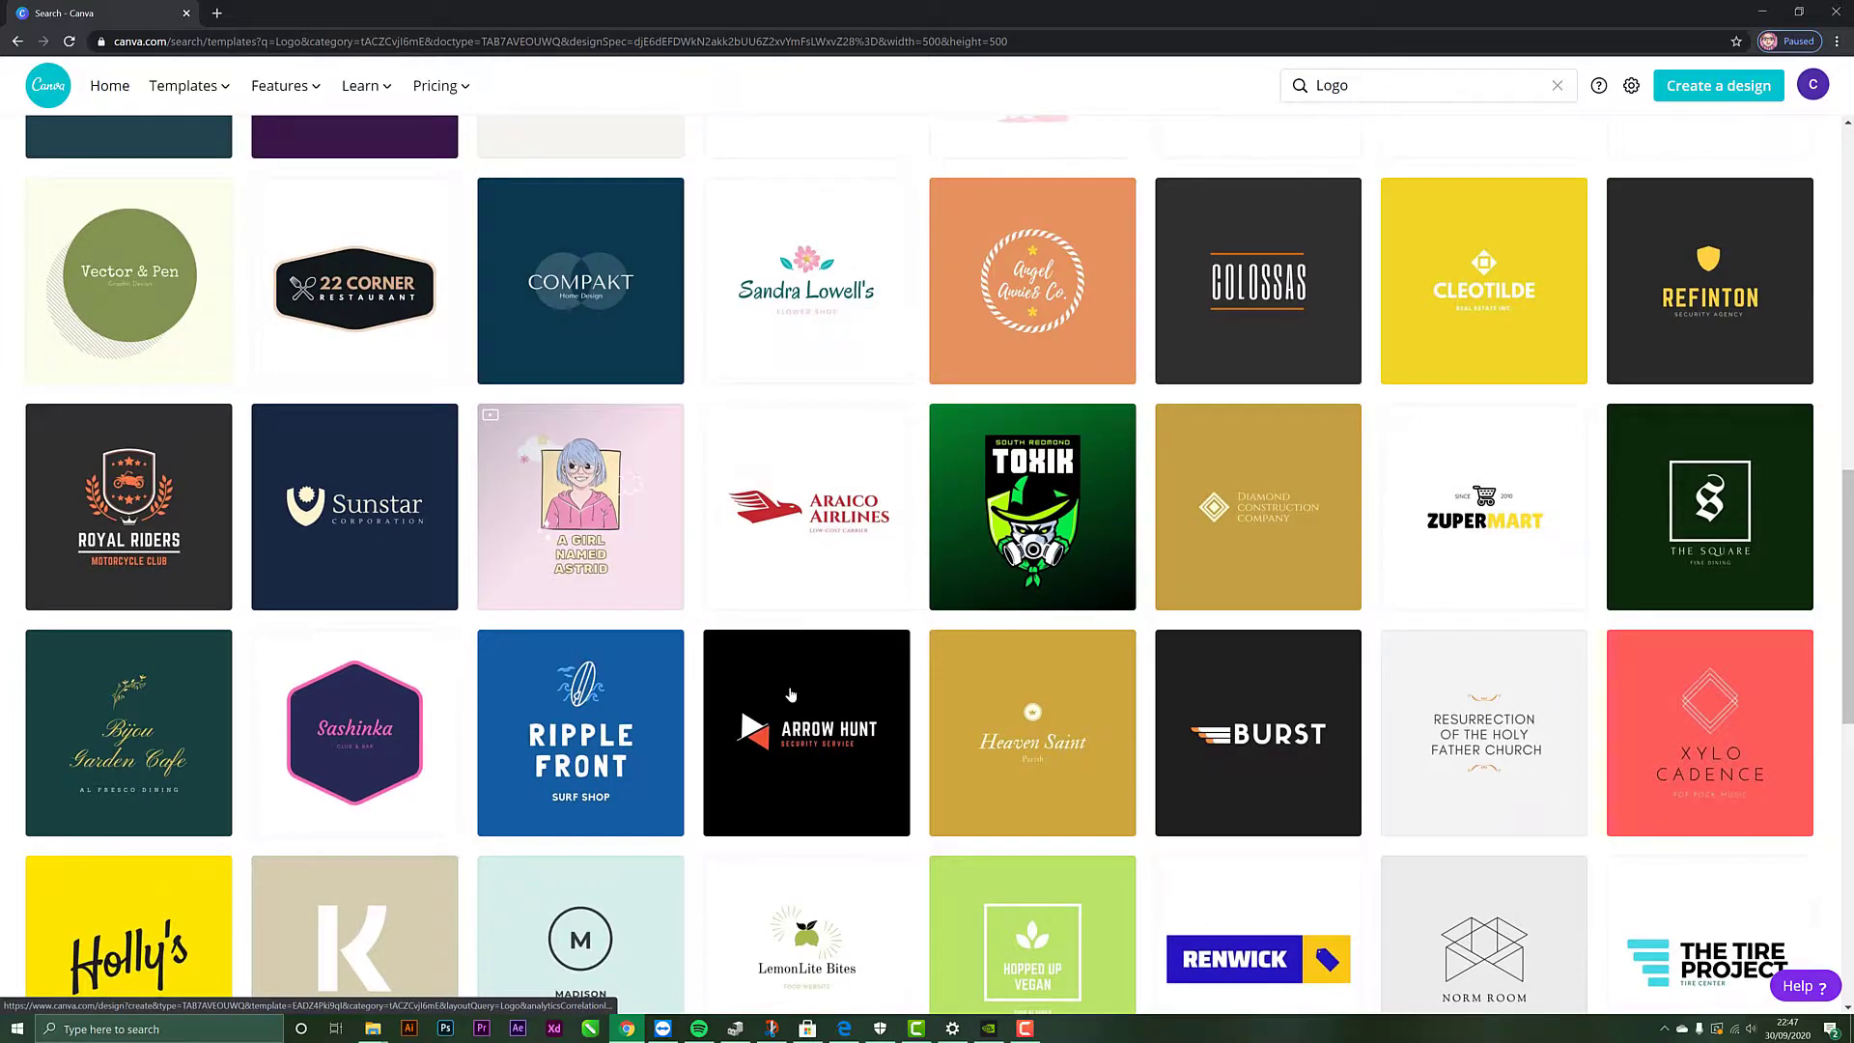
scroll(790, 694, "up", 7)
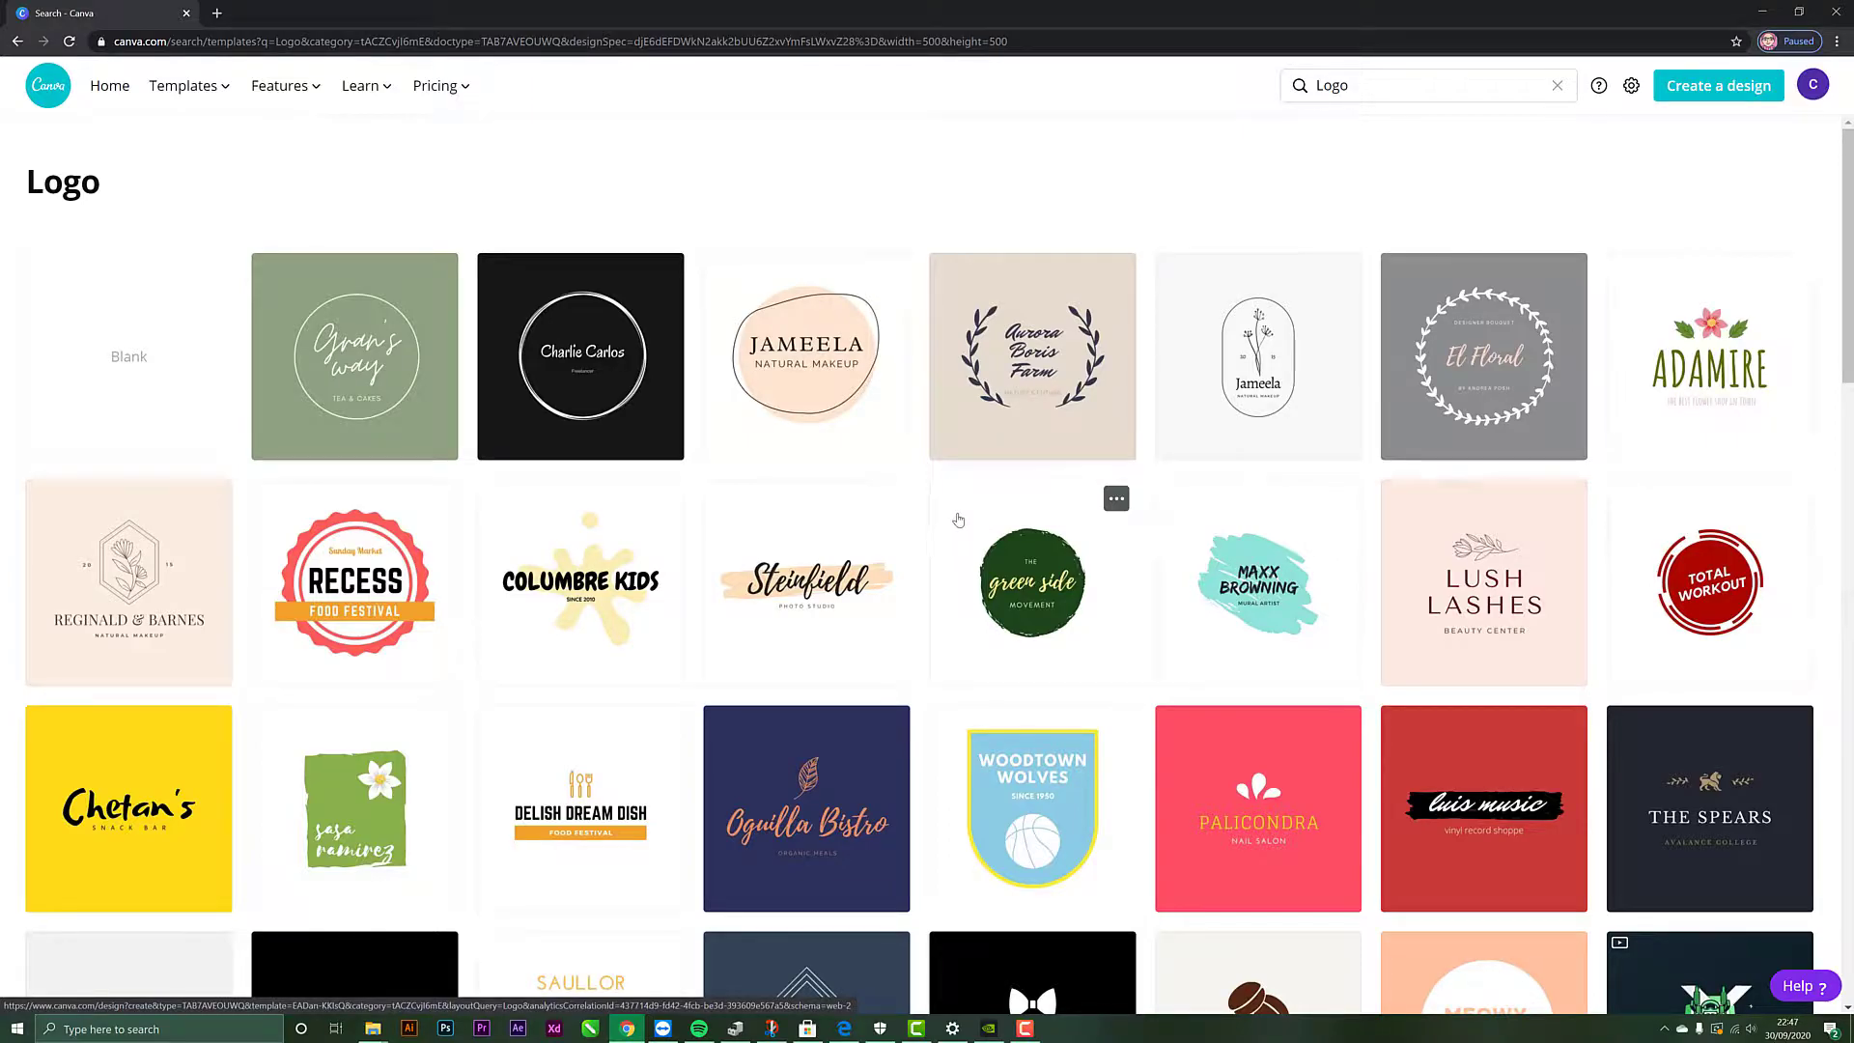
left_click(1484, 389)
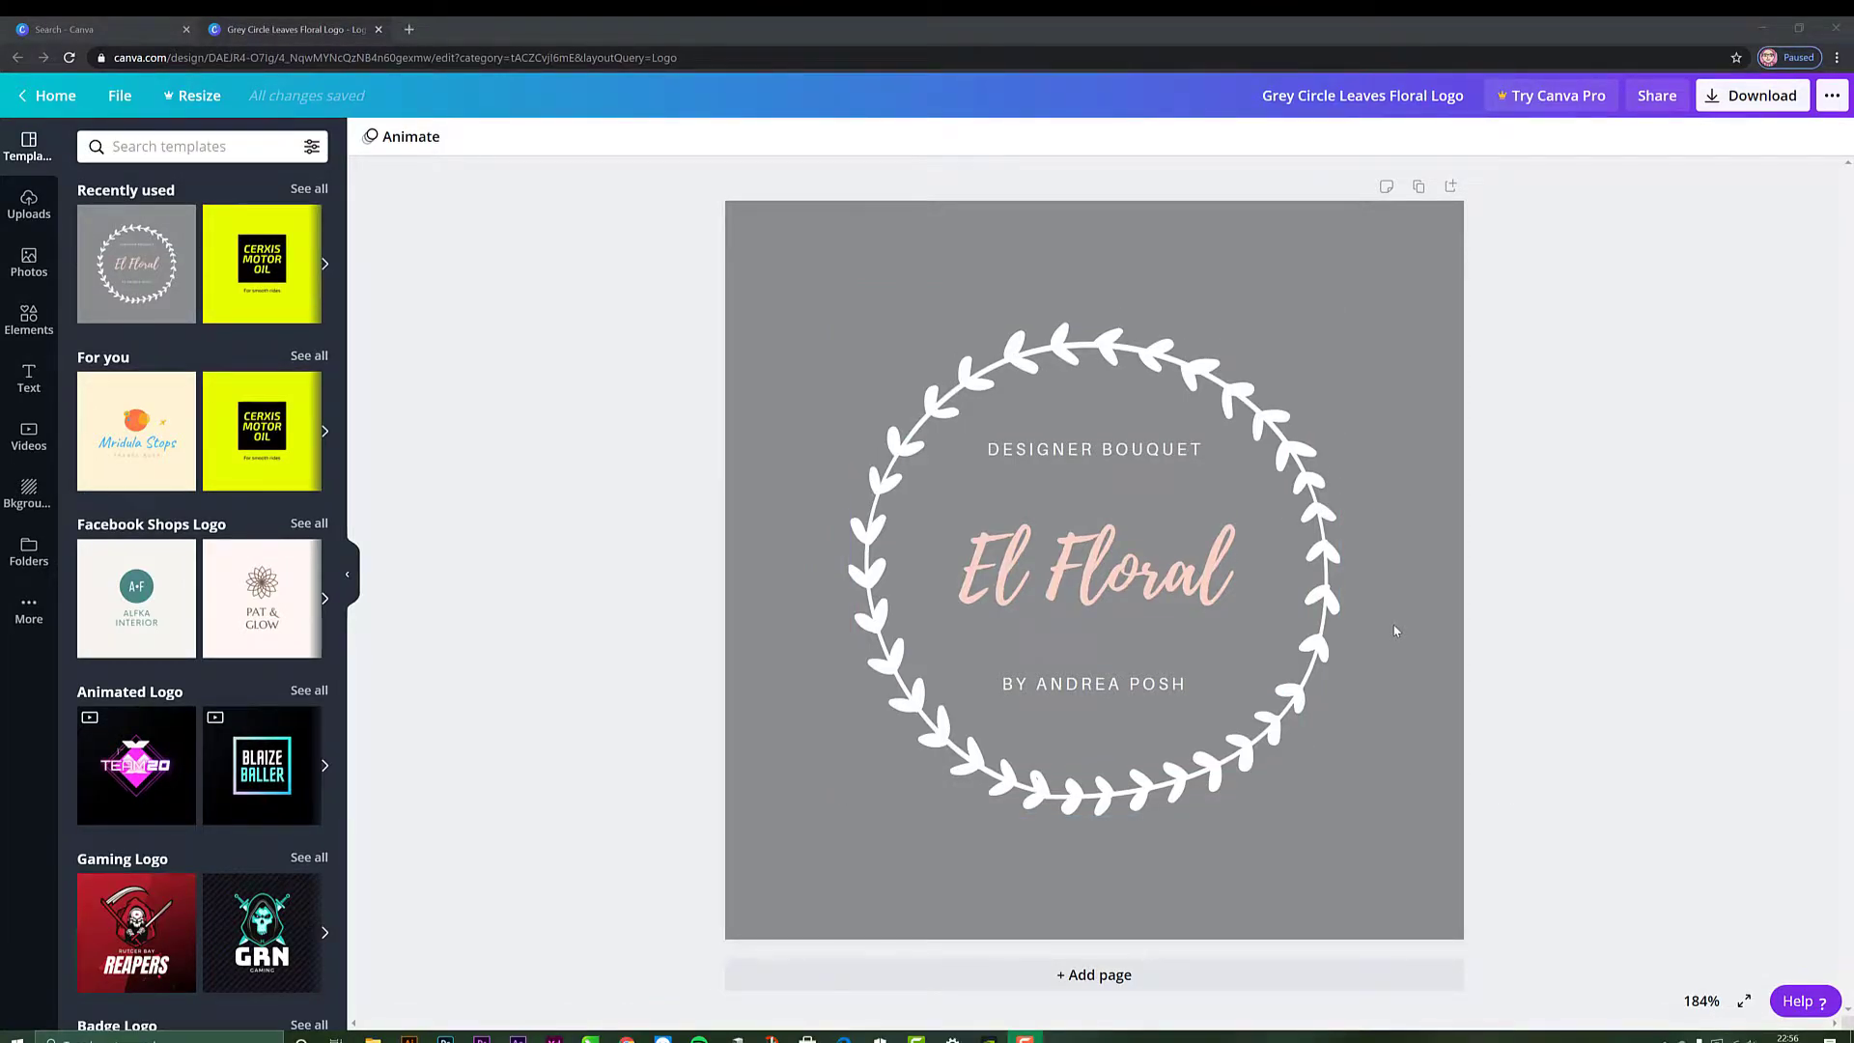
Step: Replace the "El Floral" heading in the centre of the logo with "Delicate"
double_click(1106, 573)
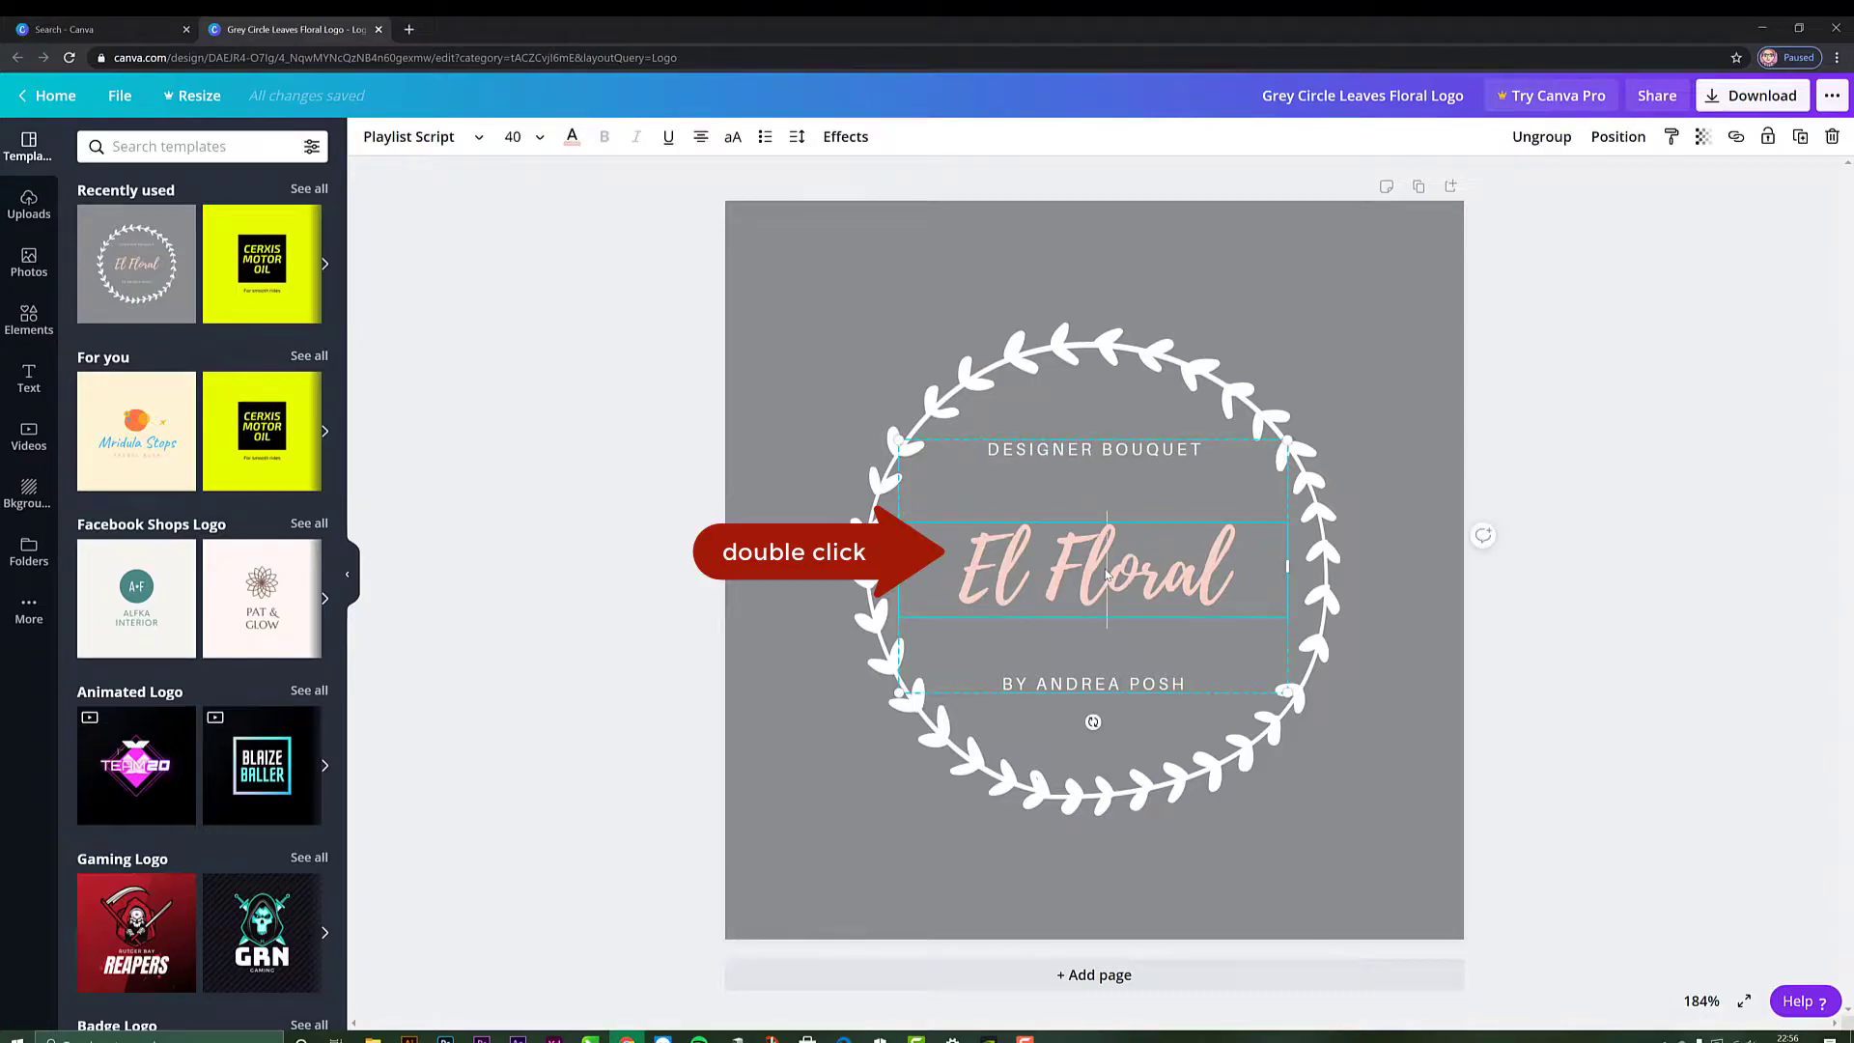
left_click_drag(961, 575, 1235, 597)
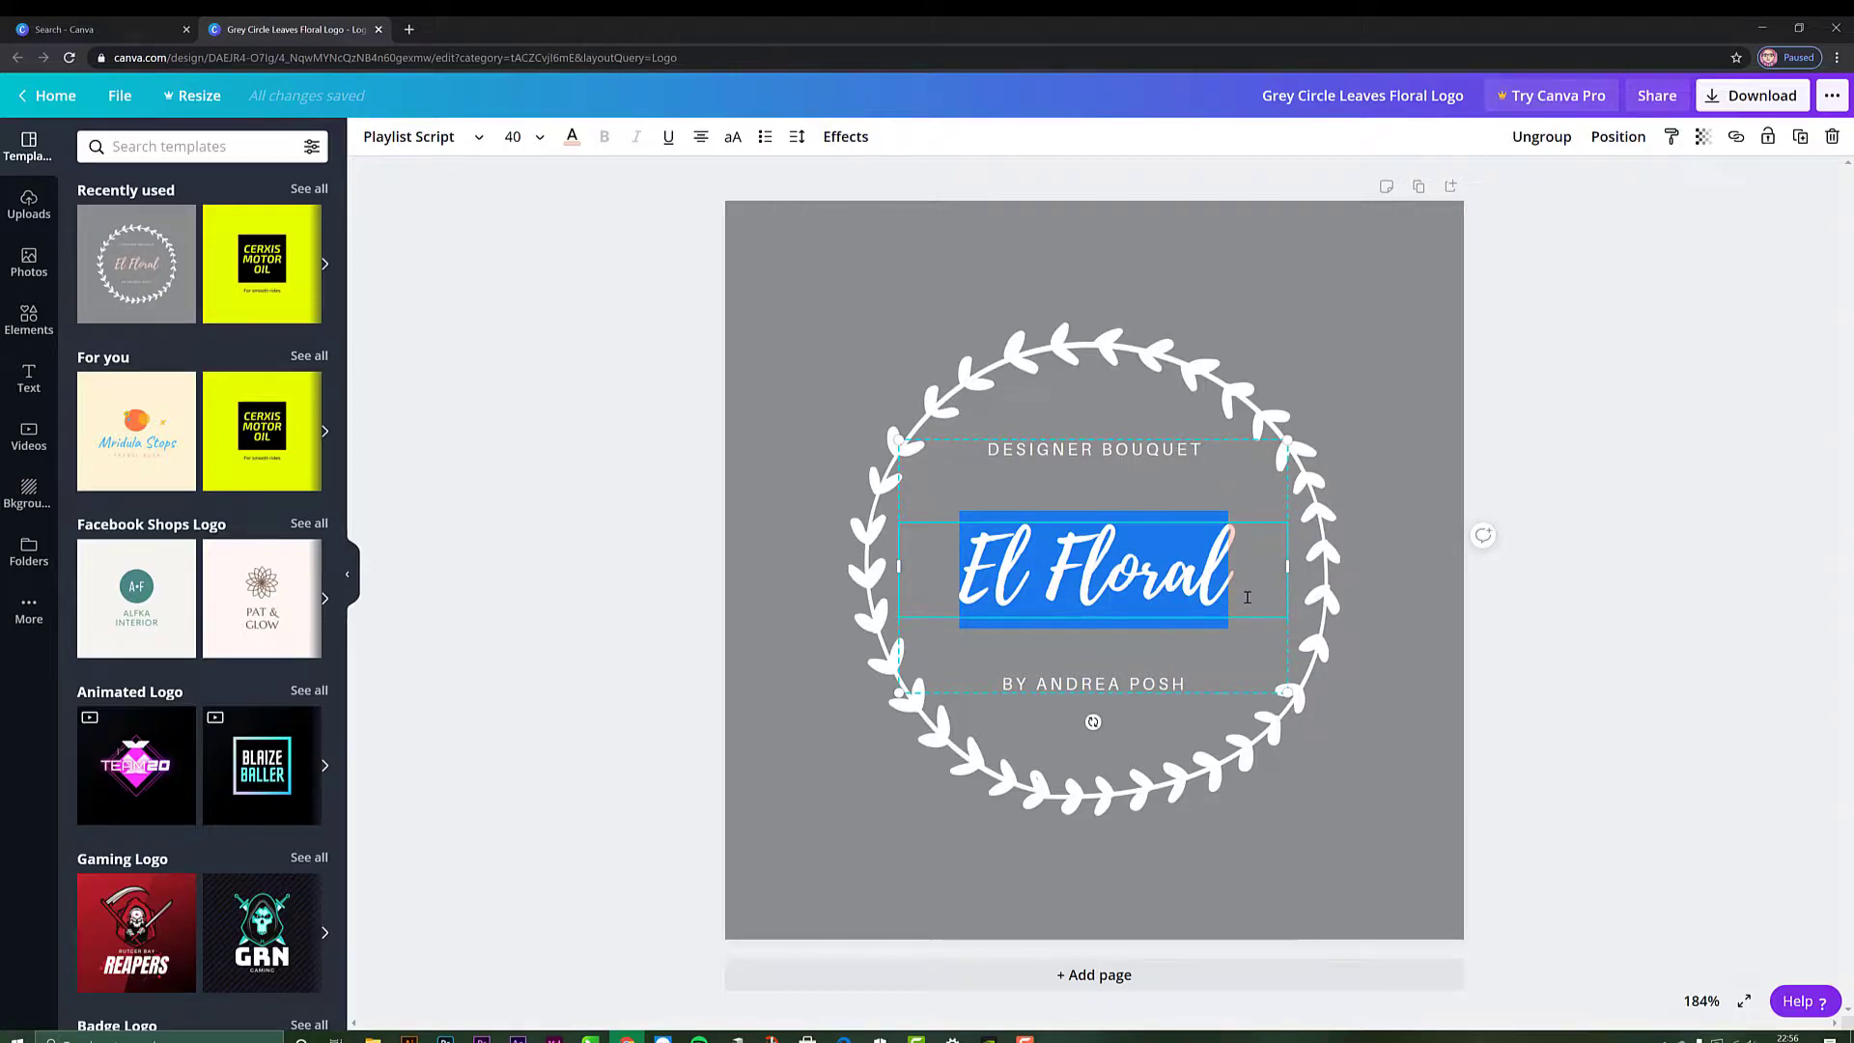
type("Delicated")
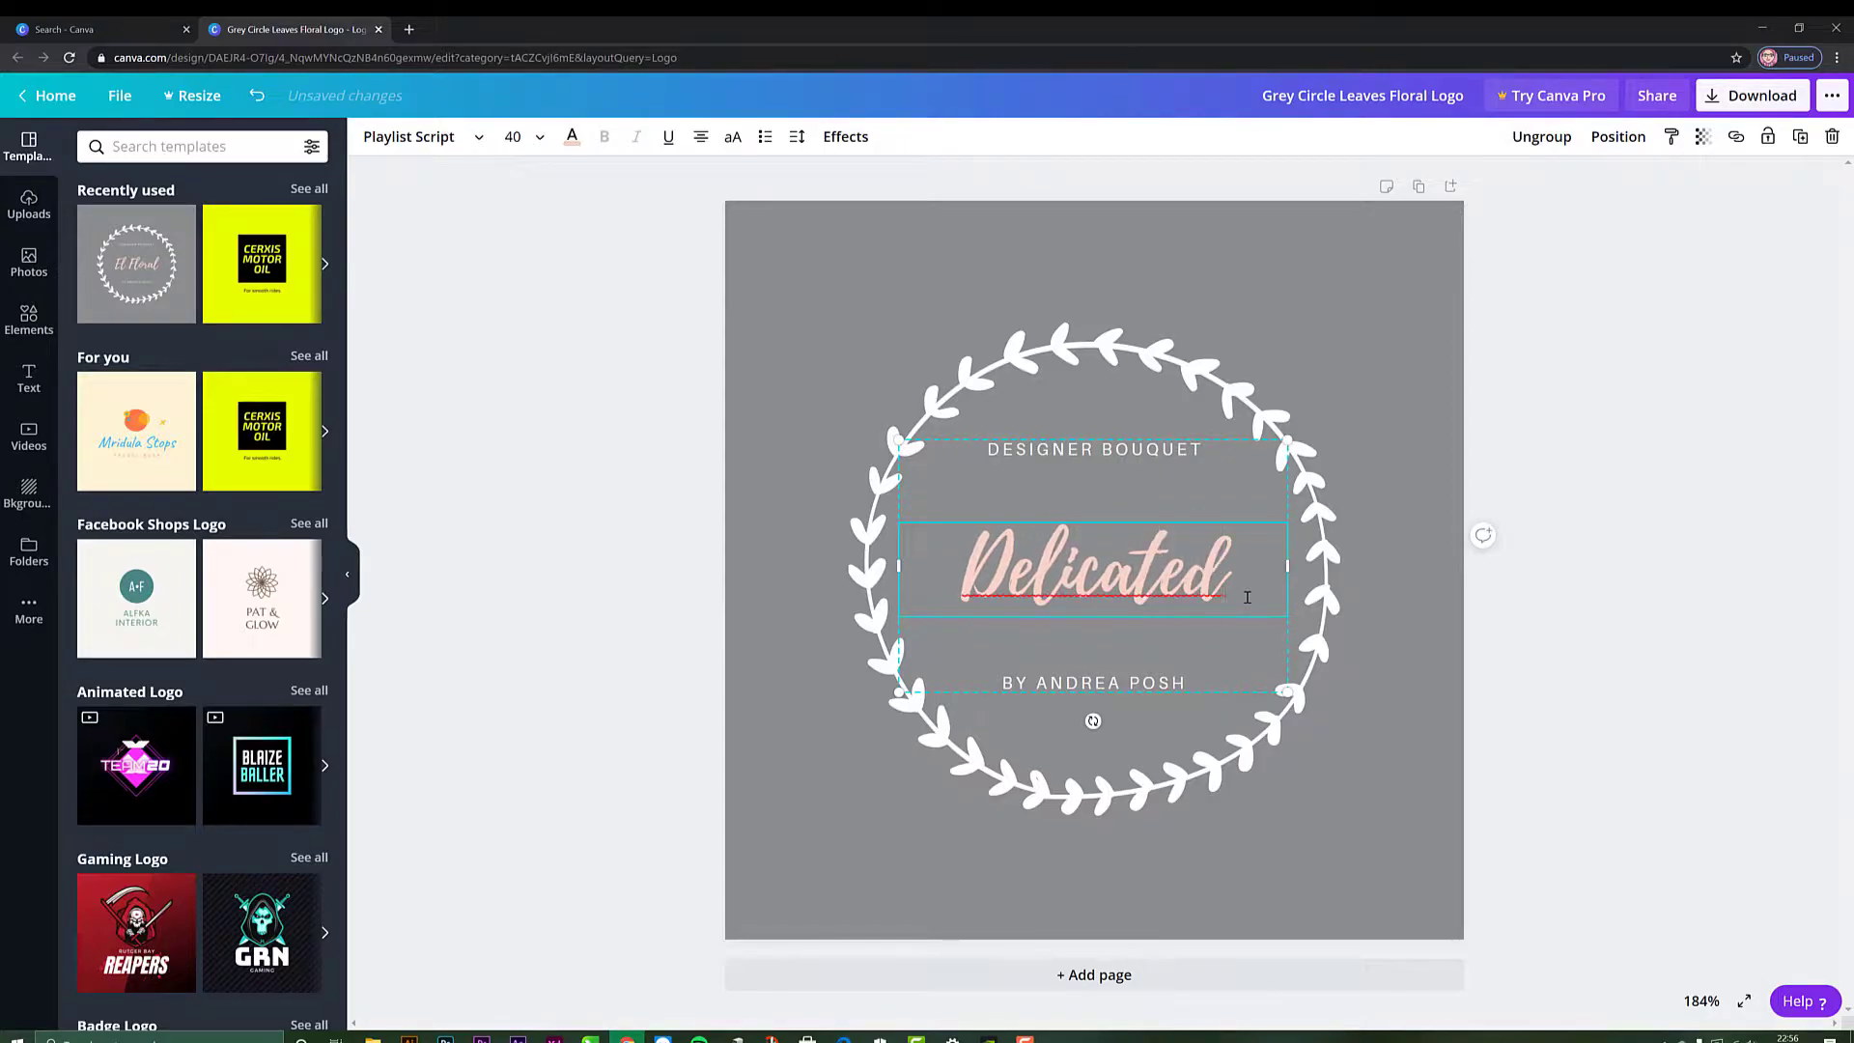
key("BackSpace")
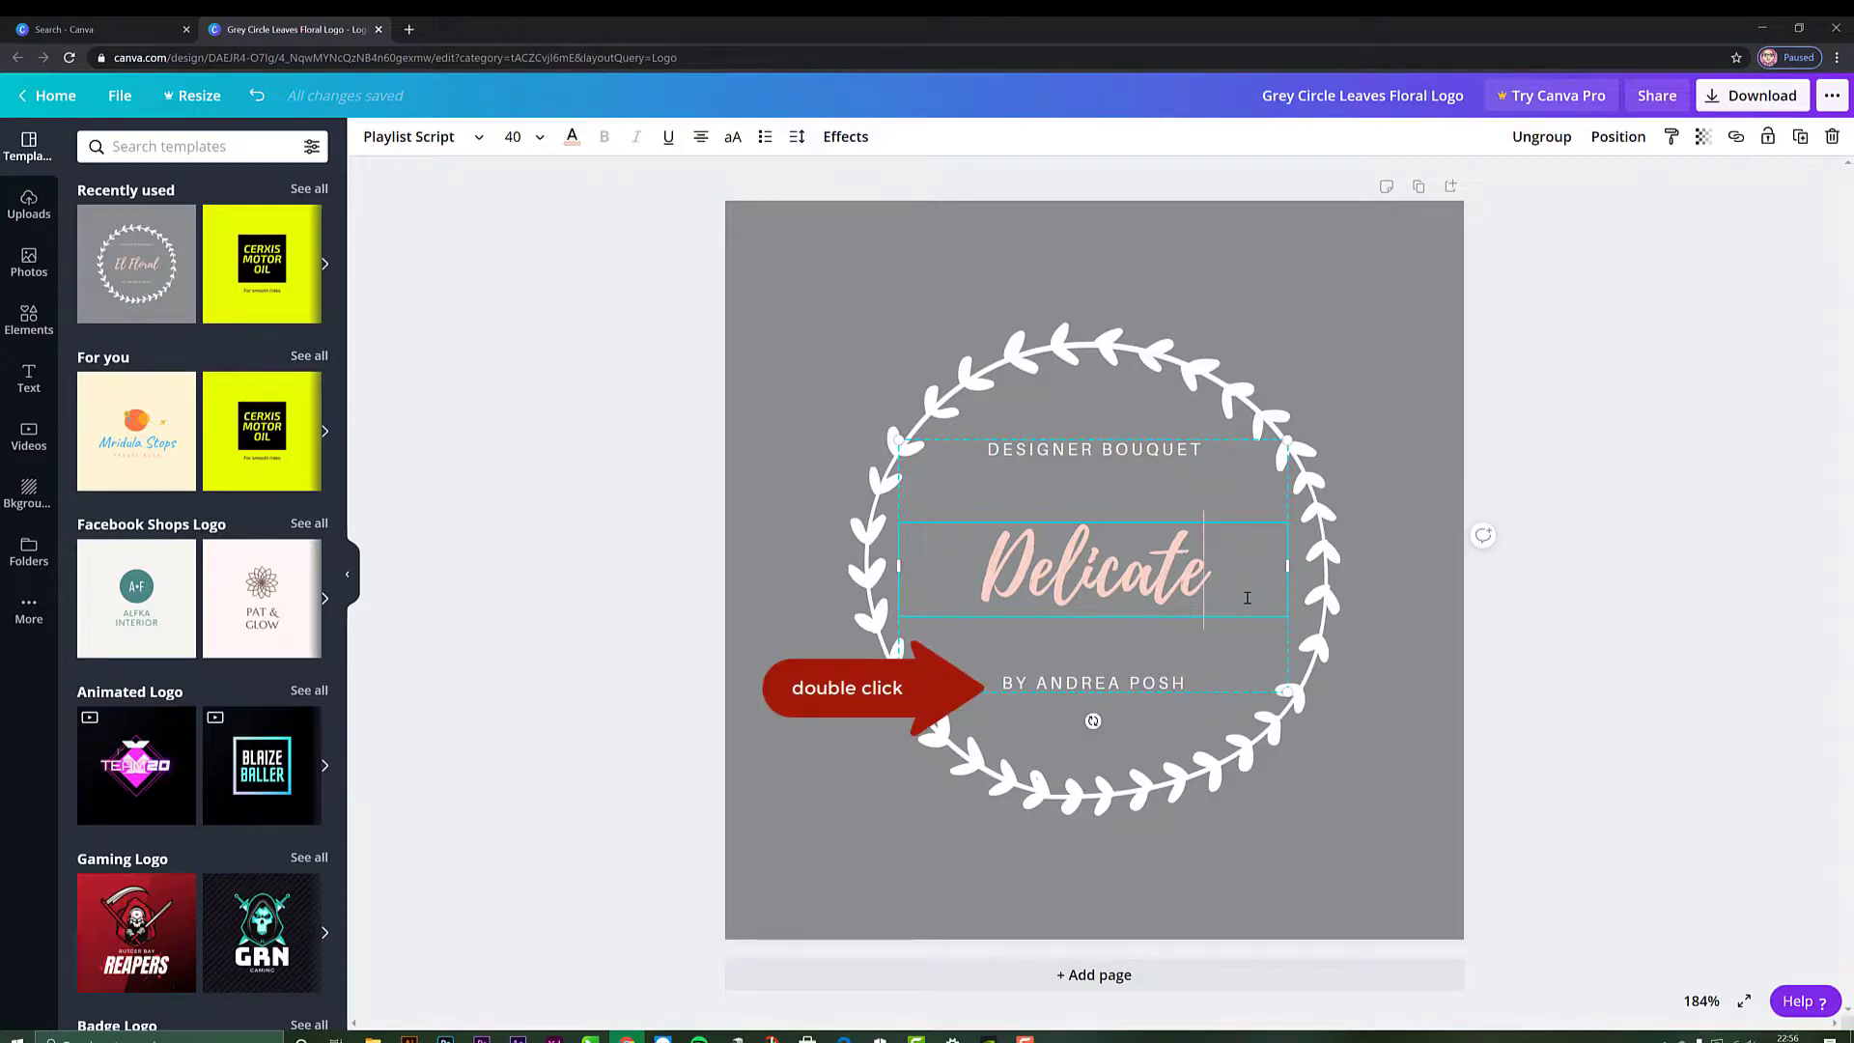
Step: Replace the small text line below the heading with "CAKE AND PASTRY"
double_click(1083, 684)
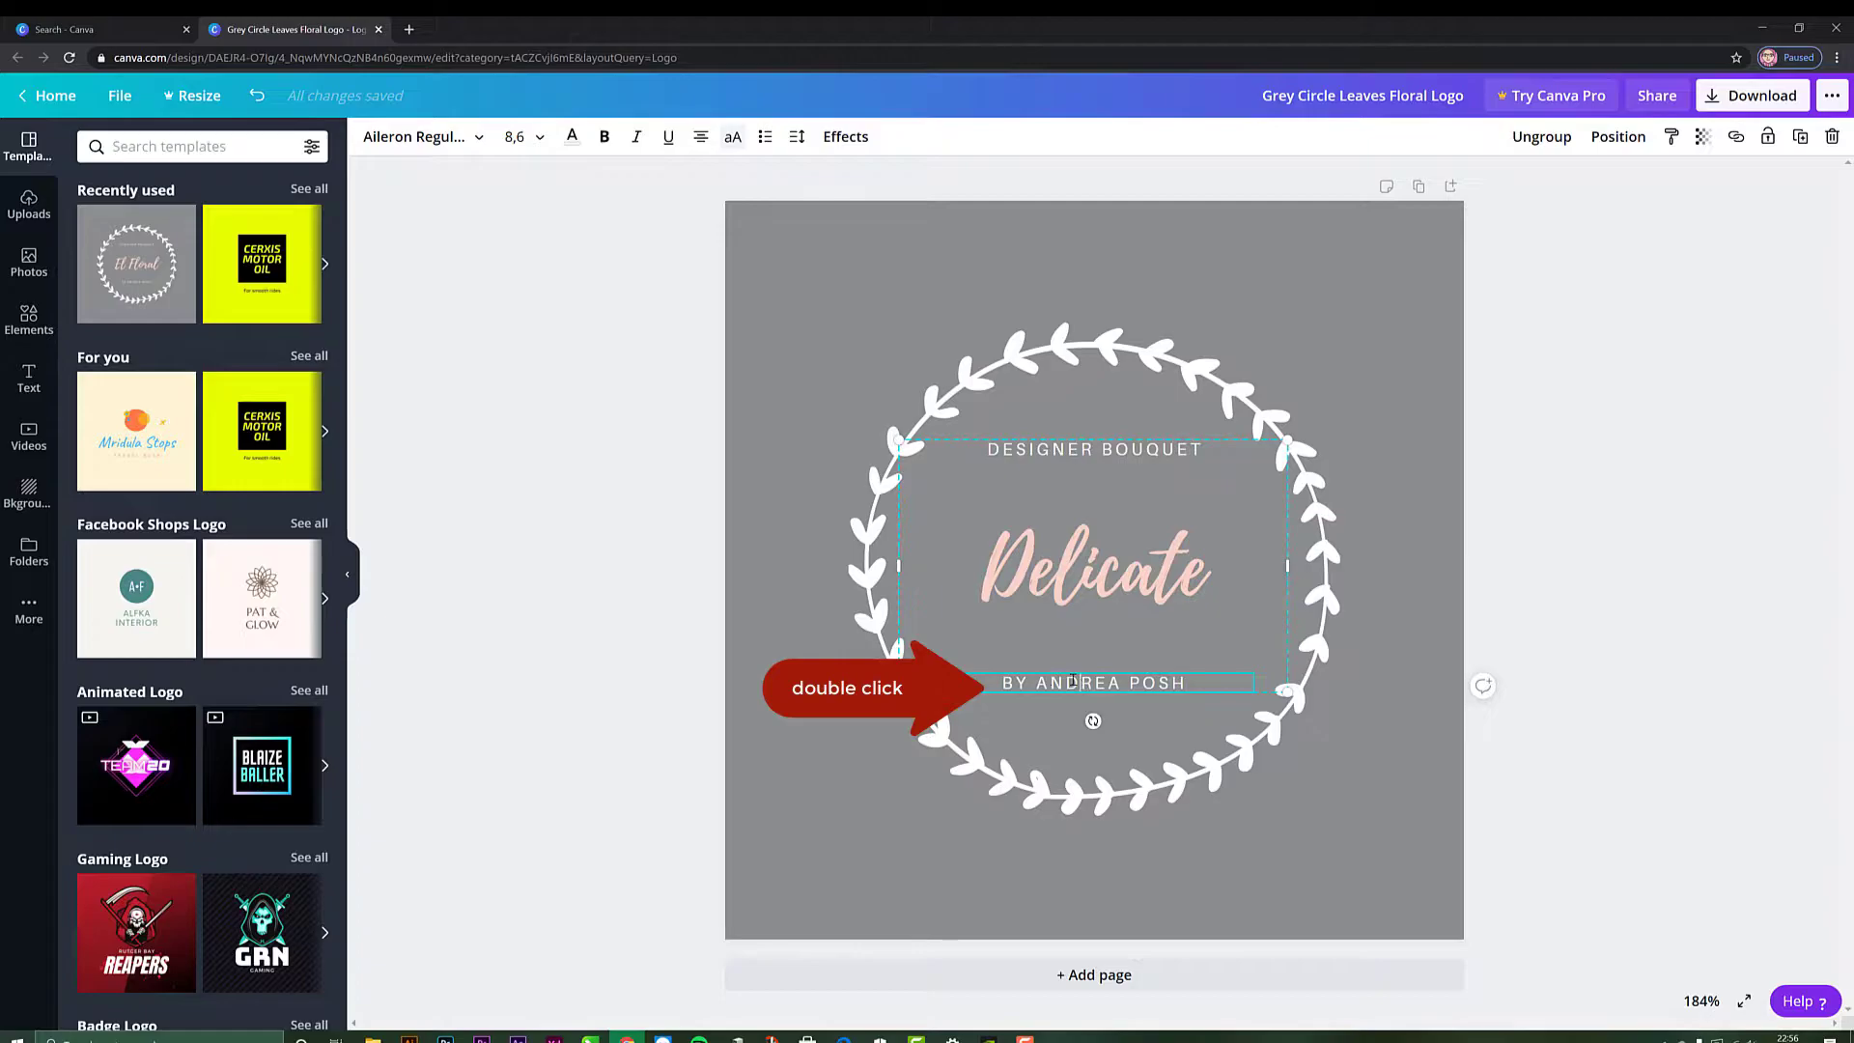
left_click_drag(1004, 683, 1189, 688)
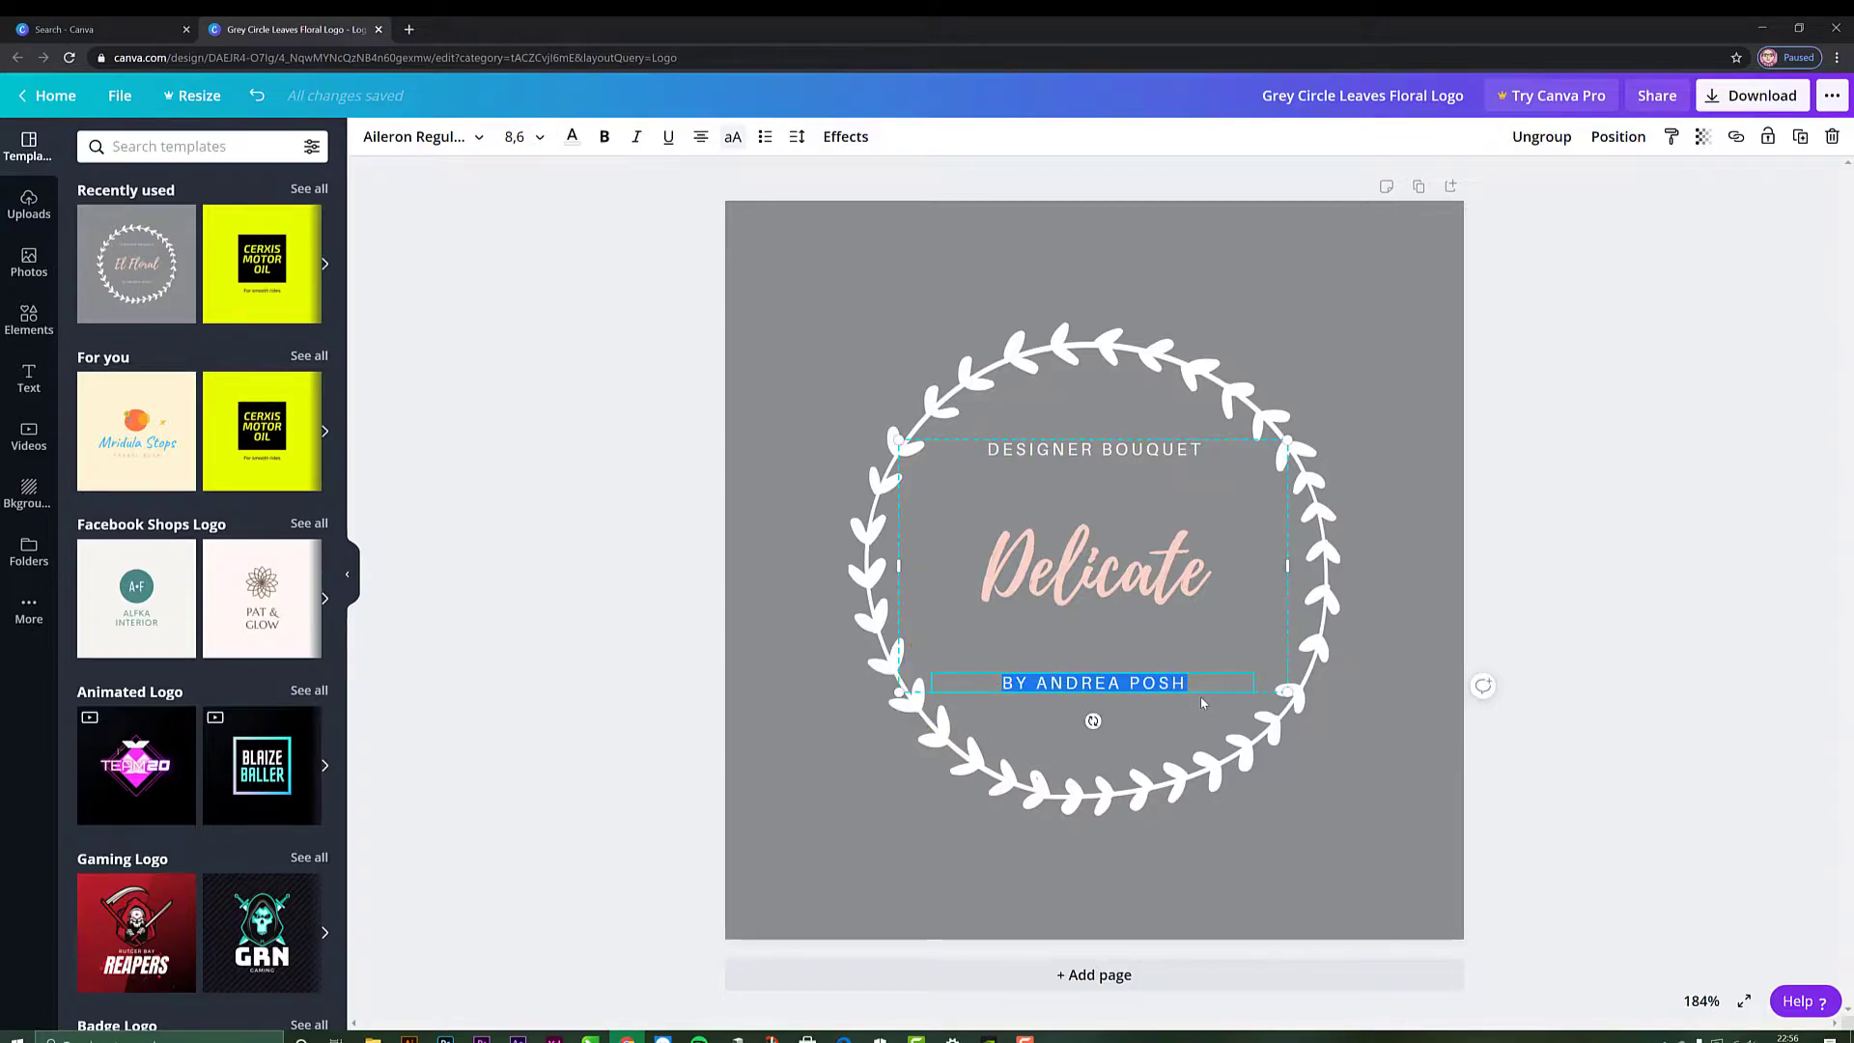
type("CAKE AND ")
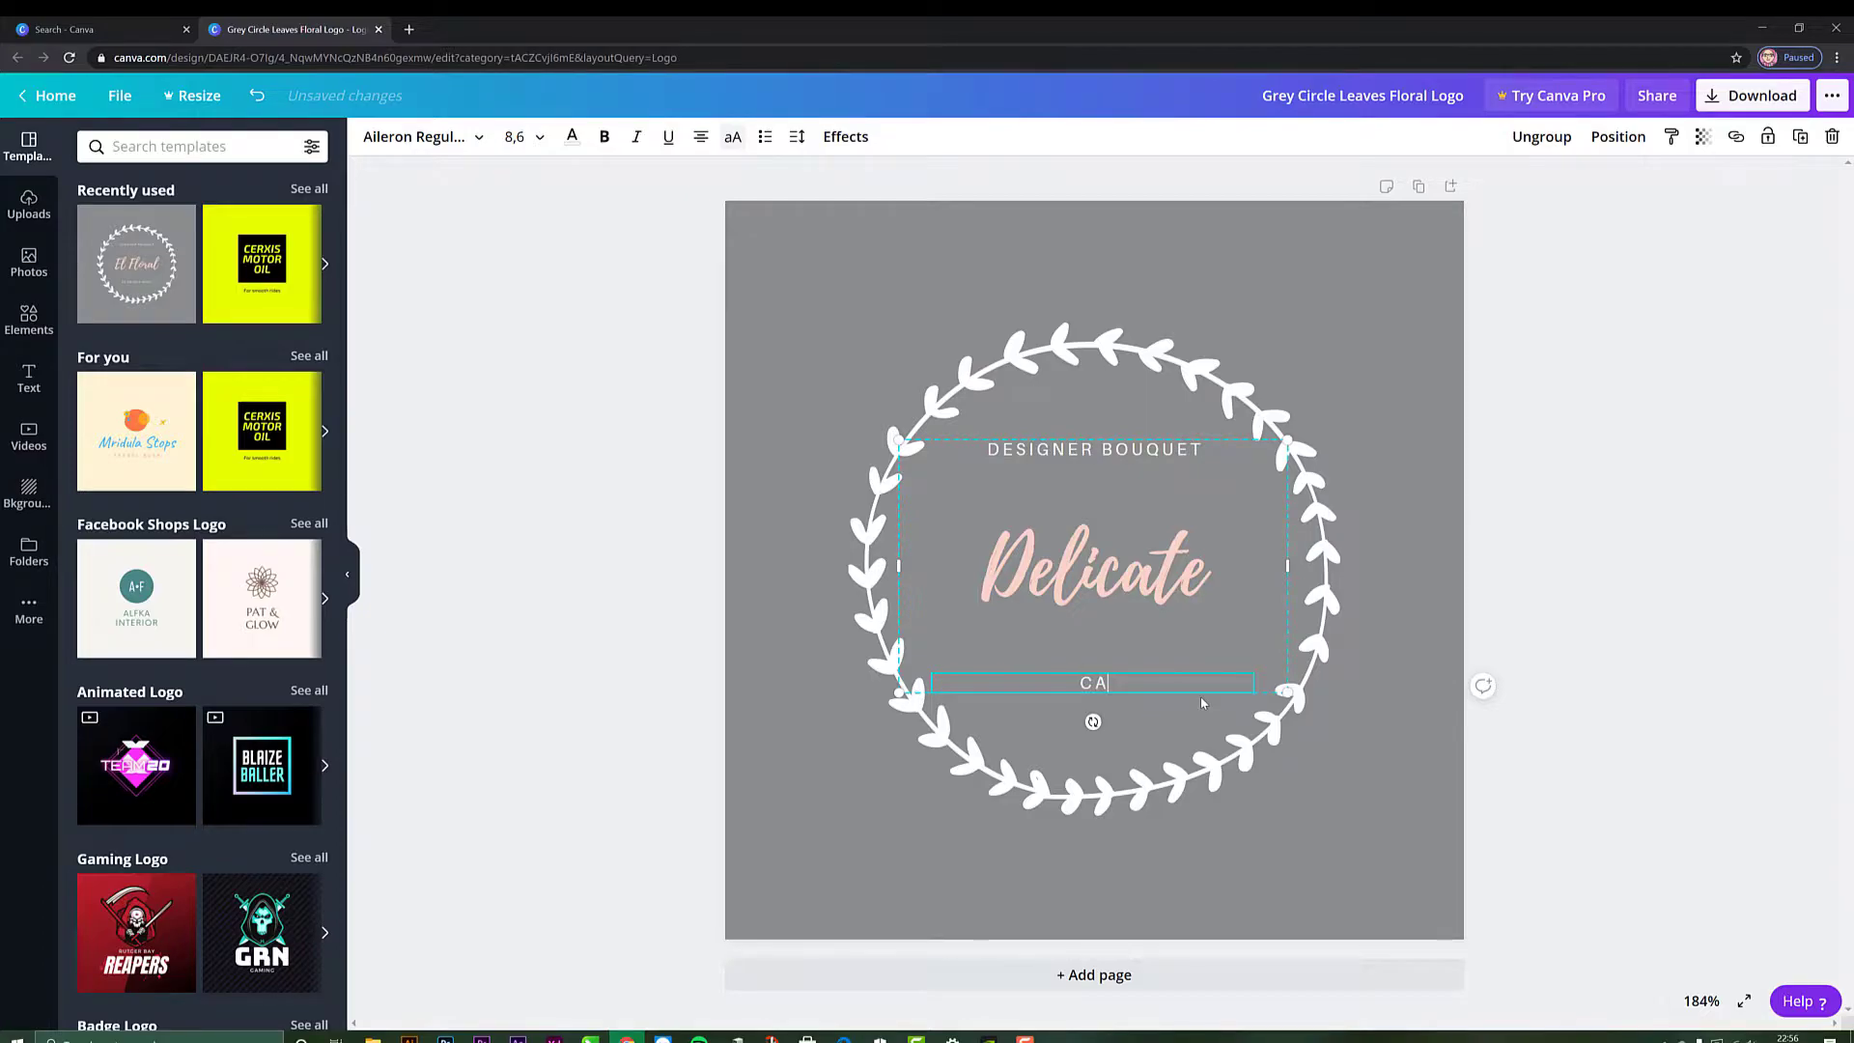
type("PSTRY")
left_click(1129, 682)
type("A")
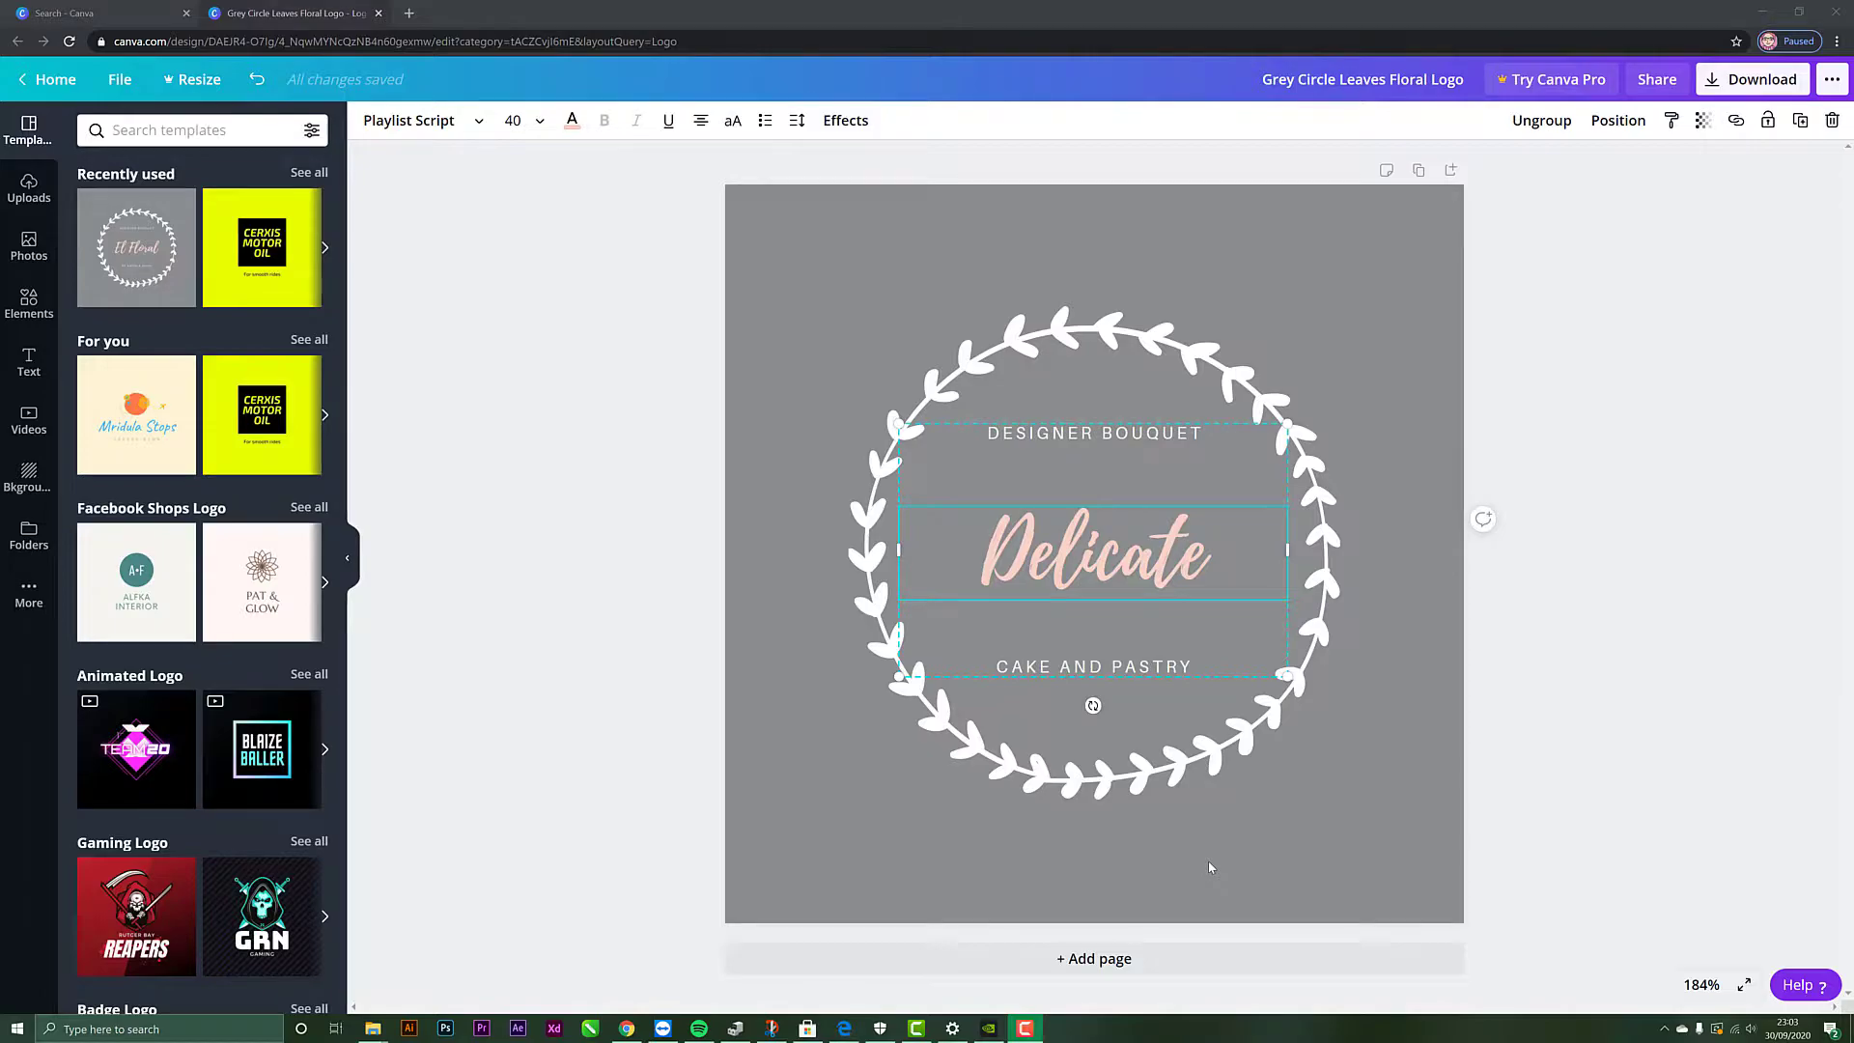
Step: Delete the "DESIGNER BOUQUET" text line above the heading
left_click(1141, 435)
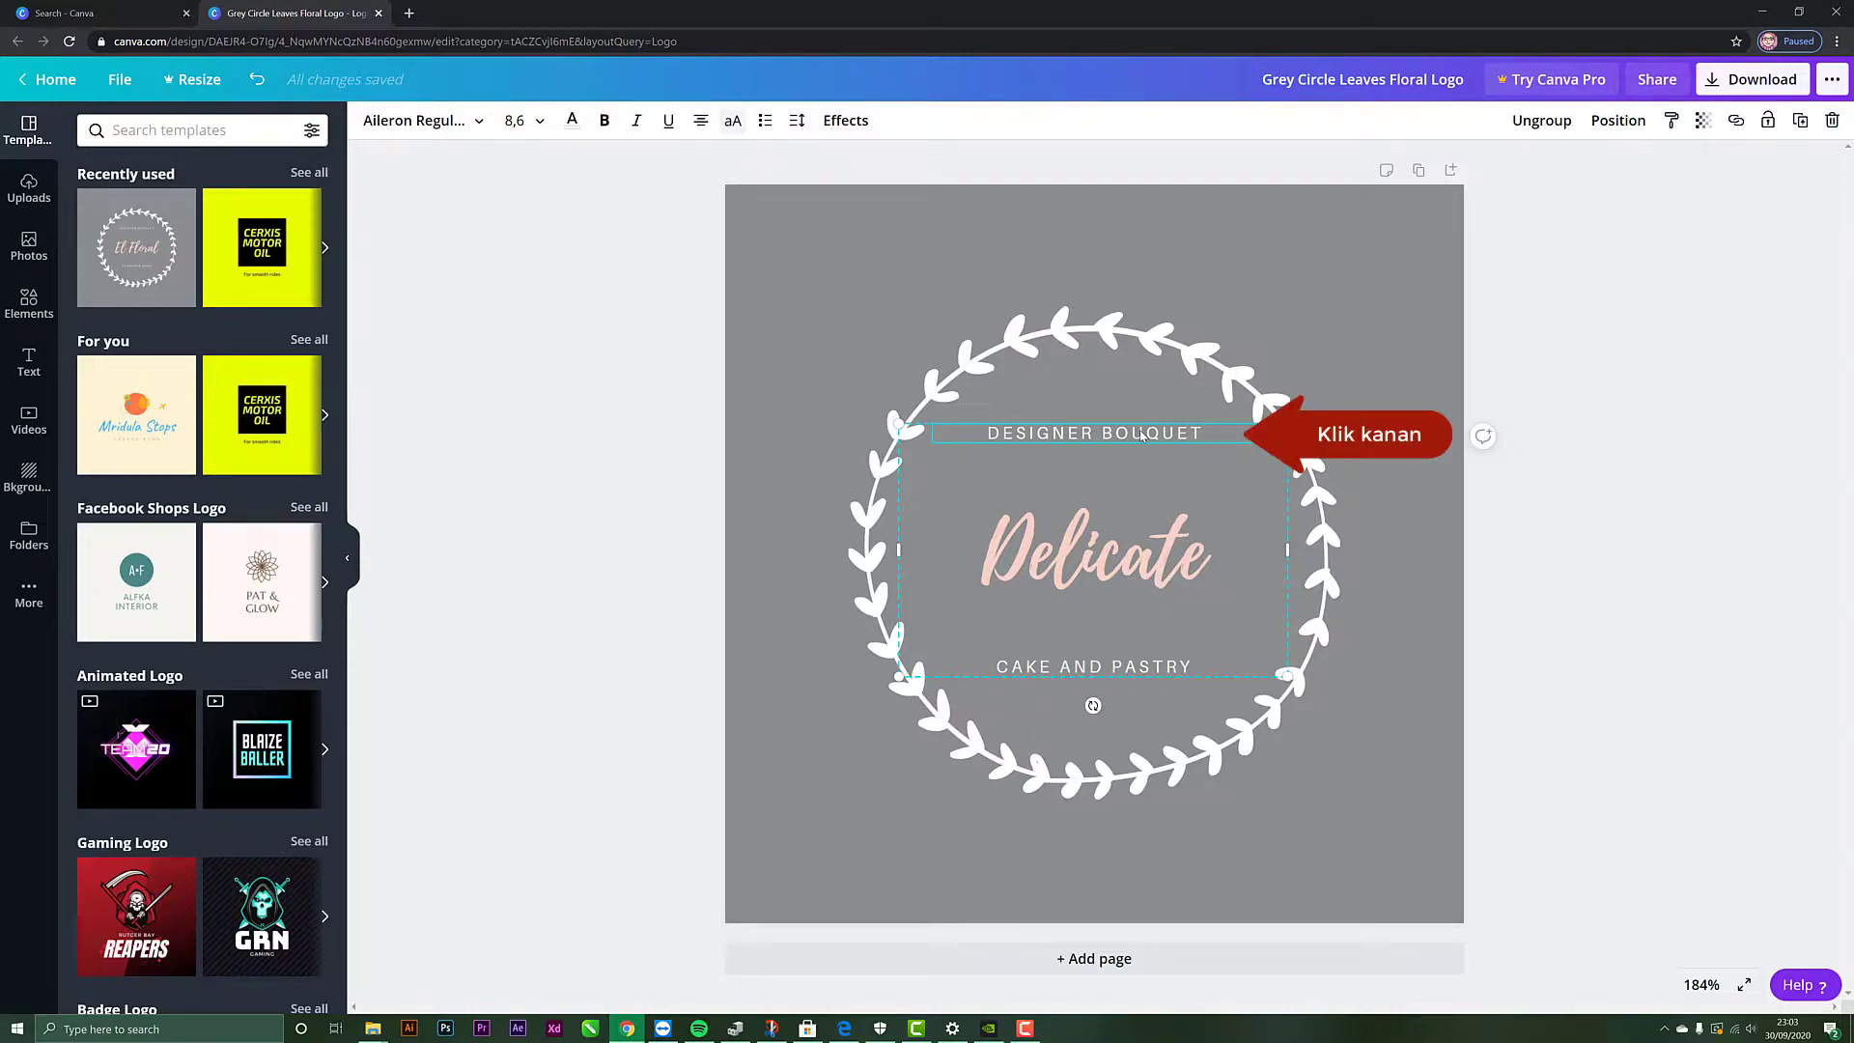
right_click(1141, 435)
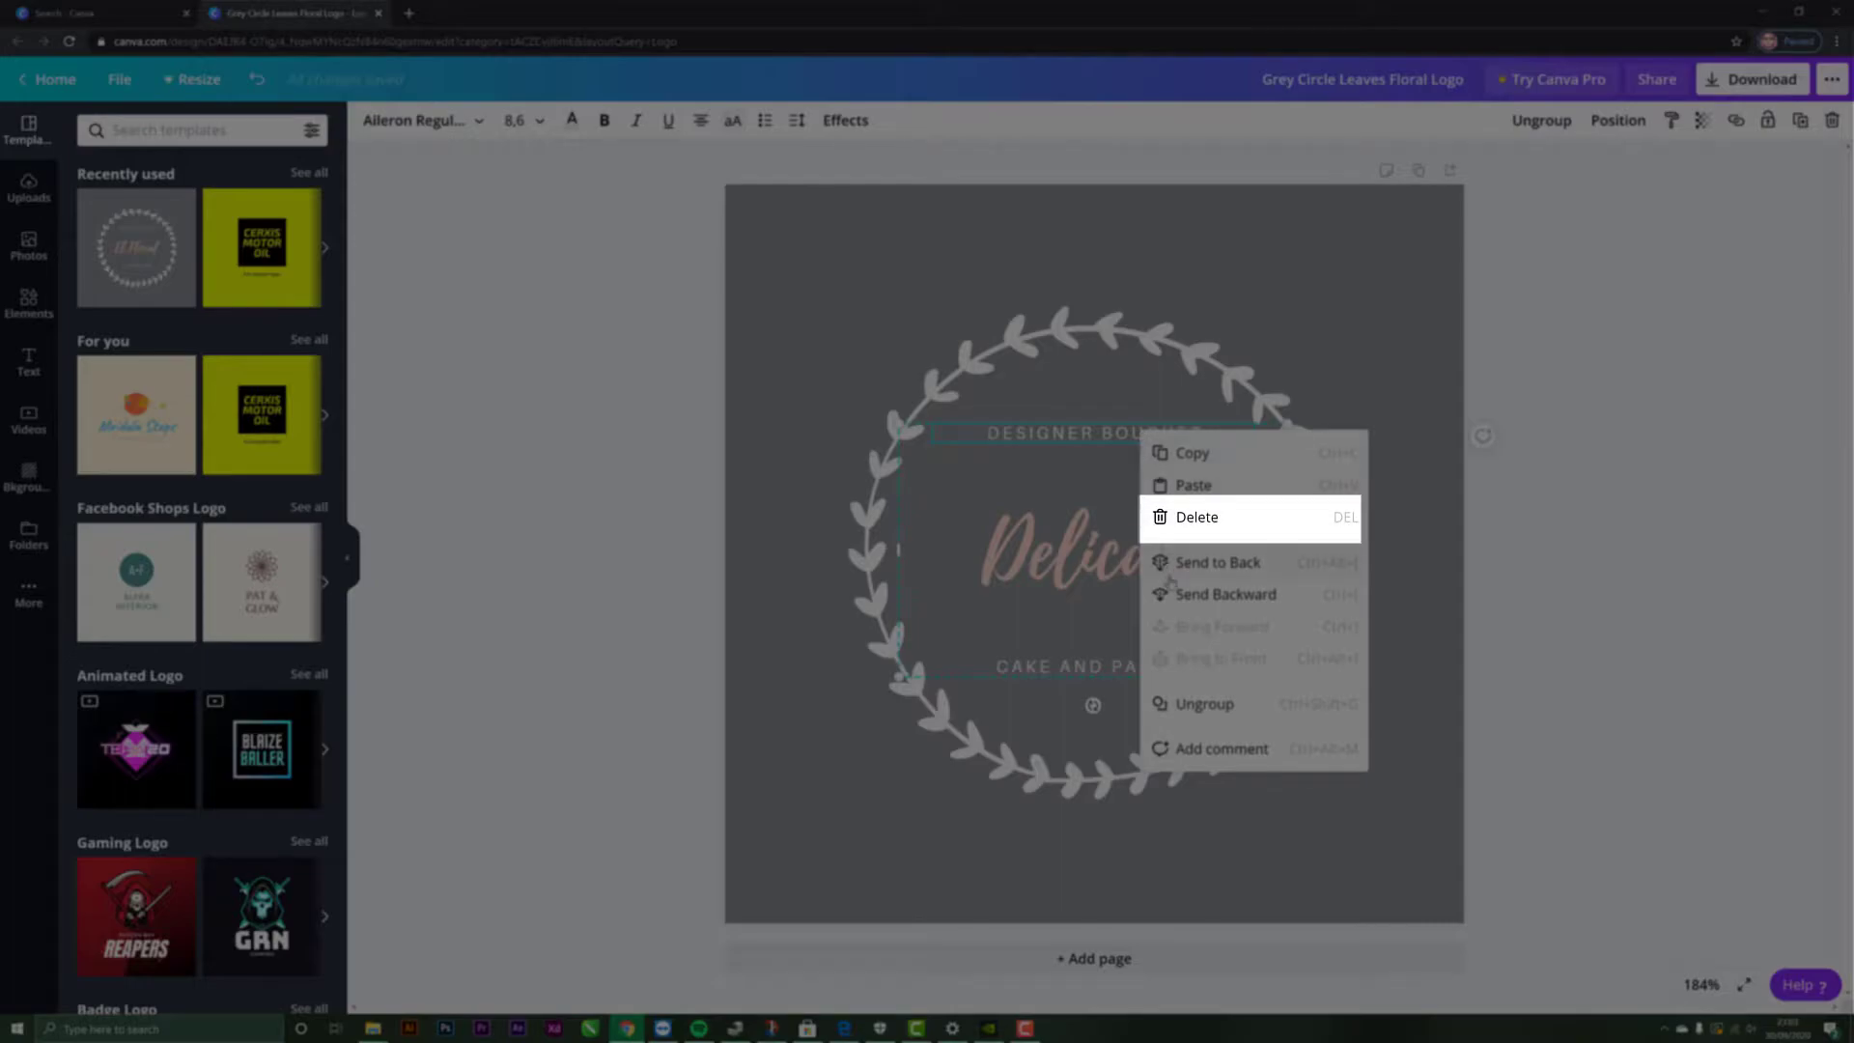
left_click(1178, 522)
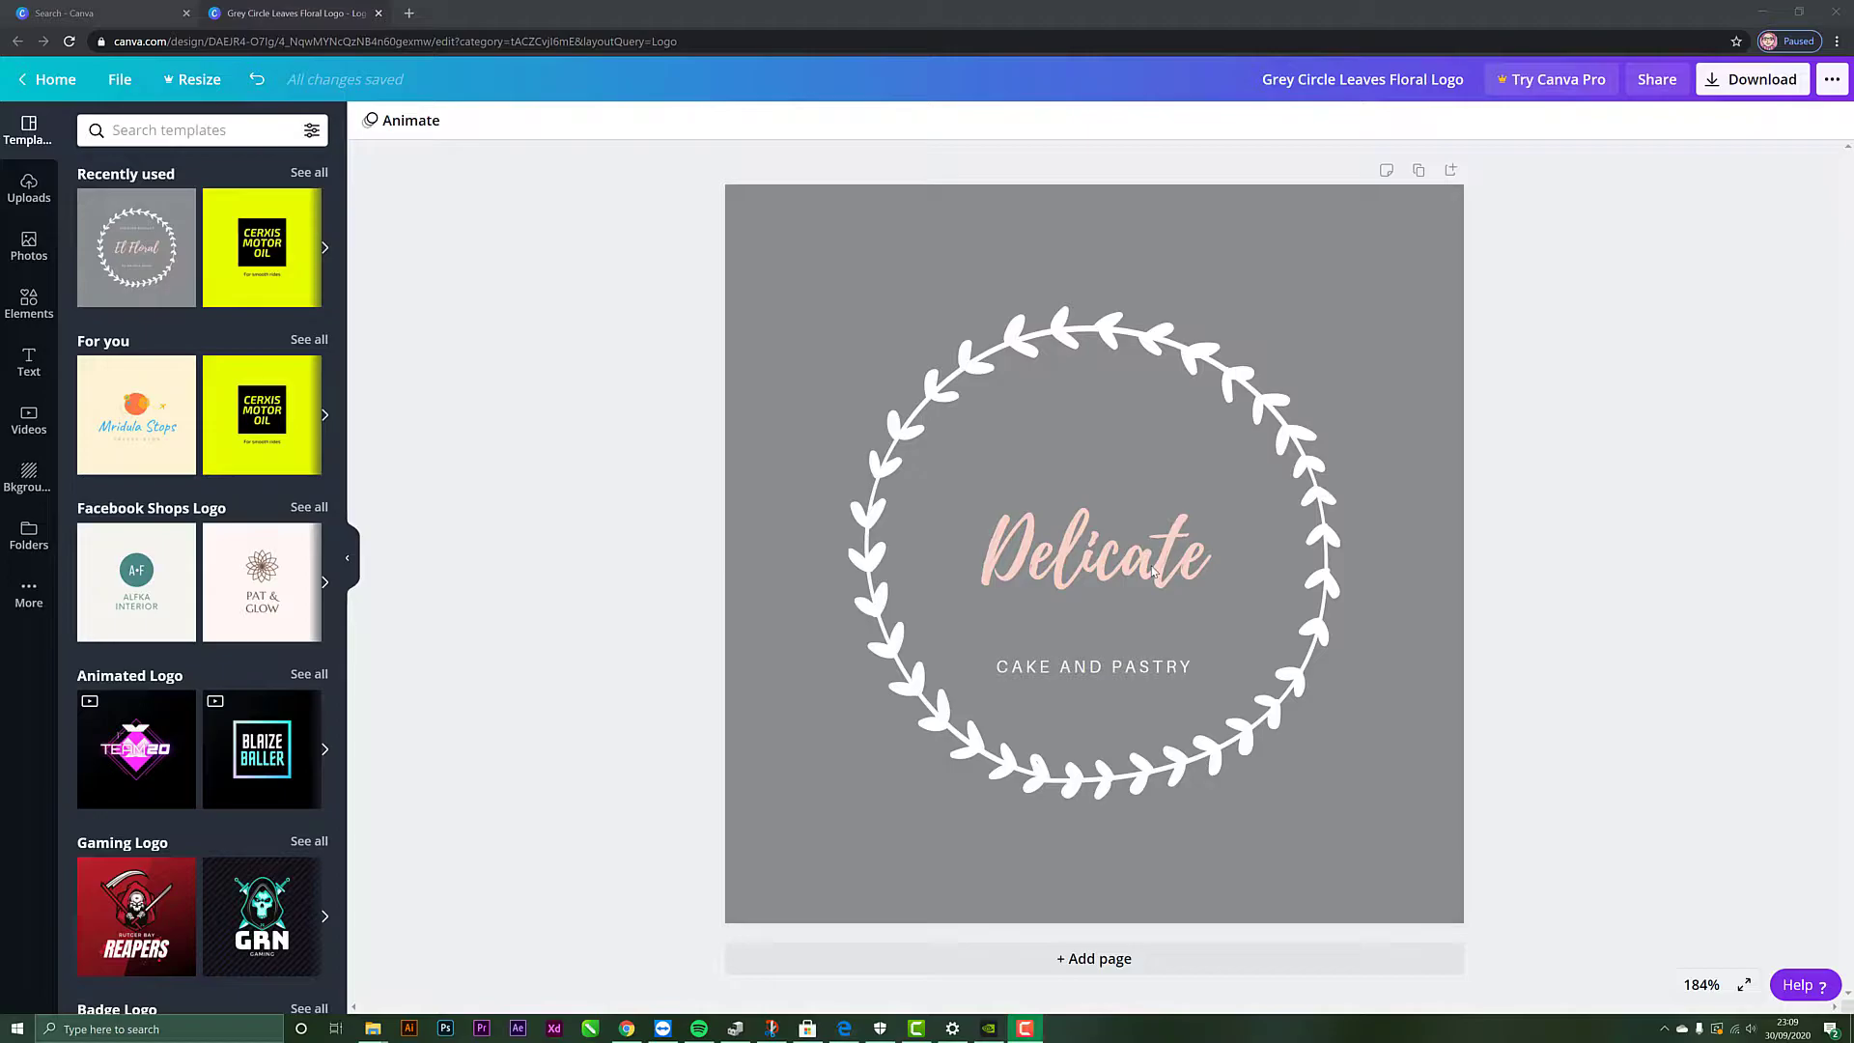
Step: Change the text color of the whole "Delicate" heading to white #ffffff and deselect it
double_click(1151, 570)
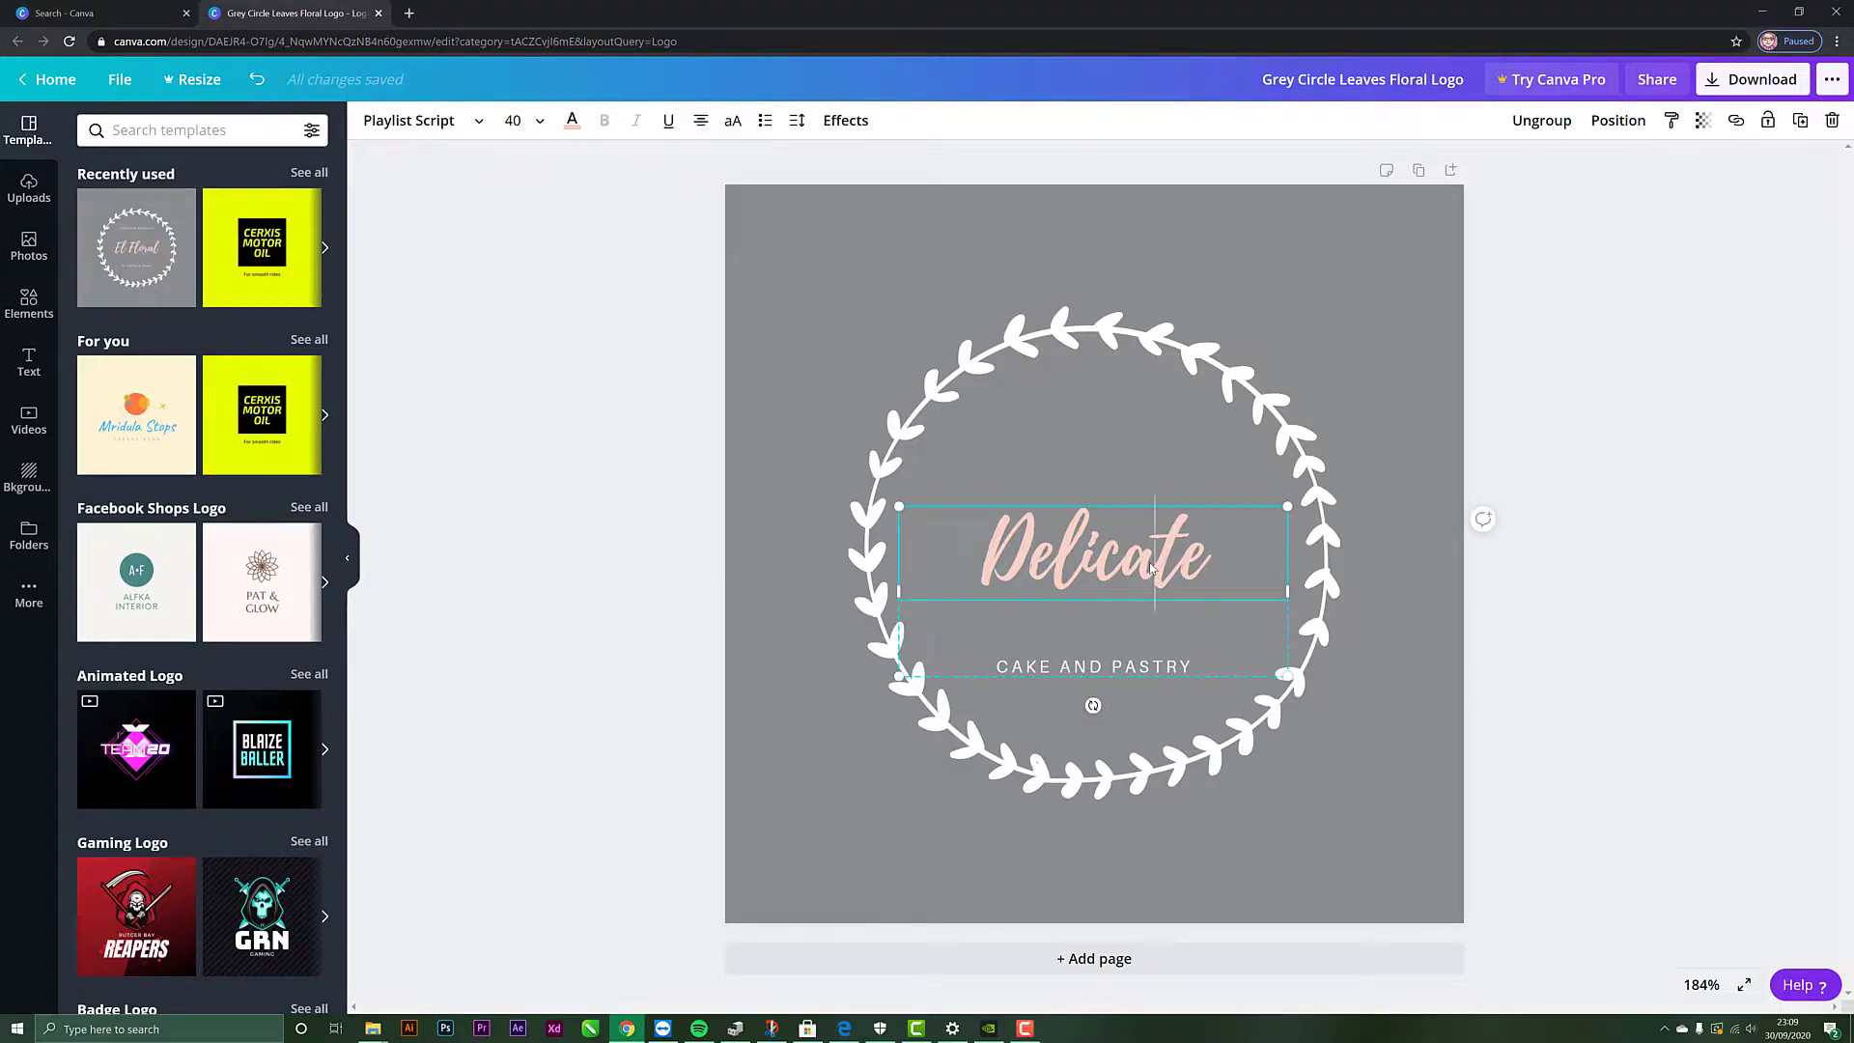
left_click_drag(1223, 558, 976, 549)
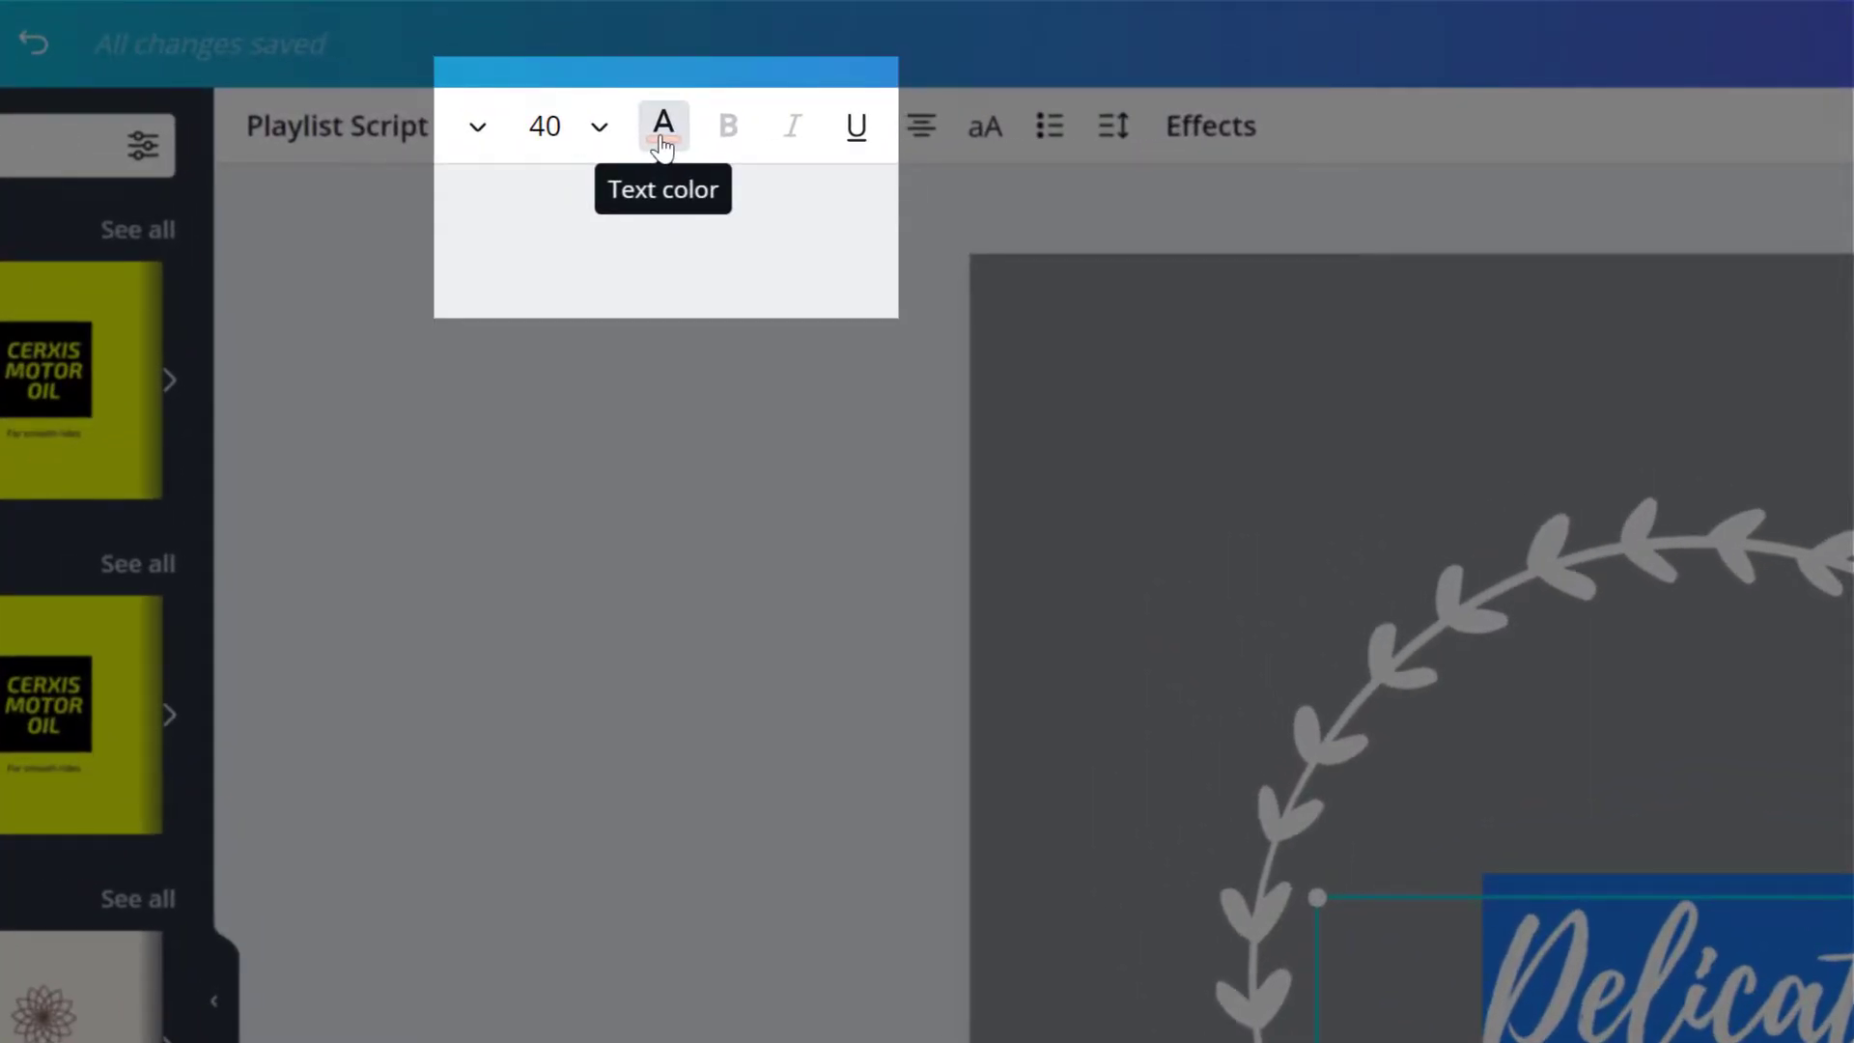
left_click(662, 145)
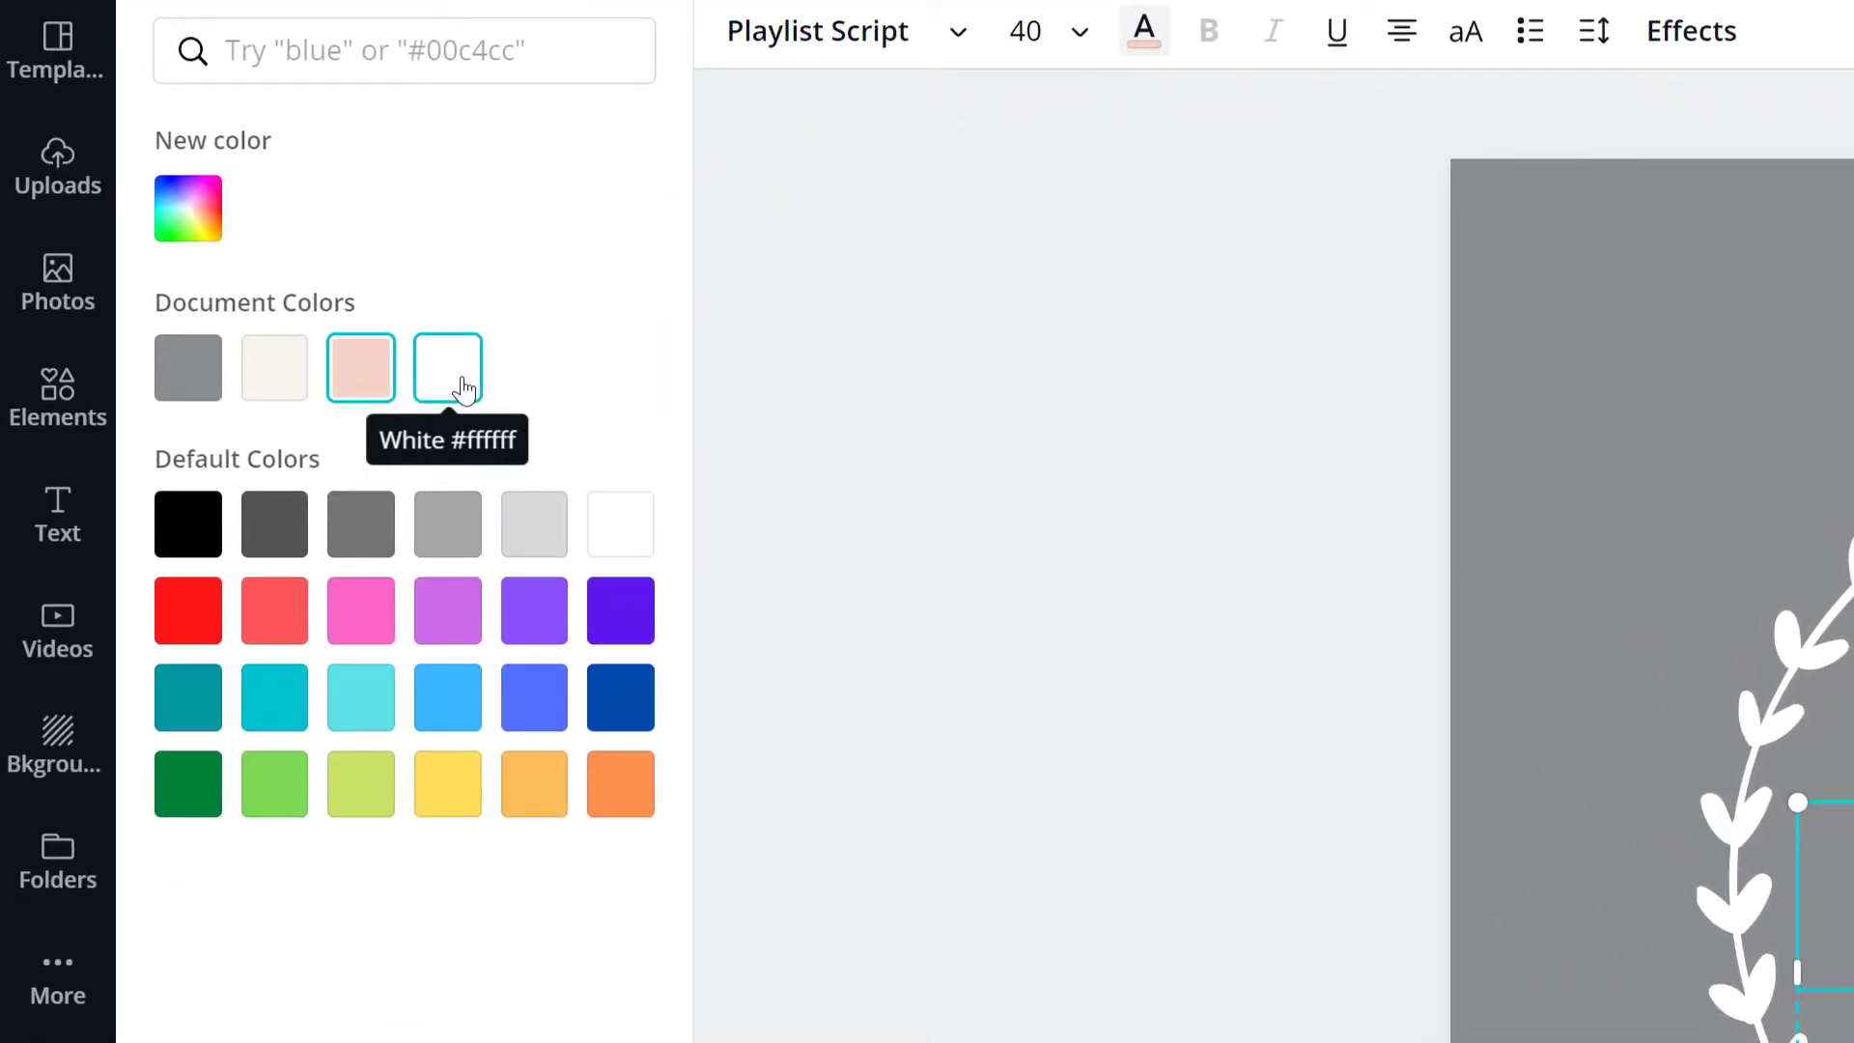
left_click(463, 388)
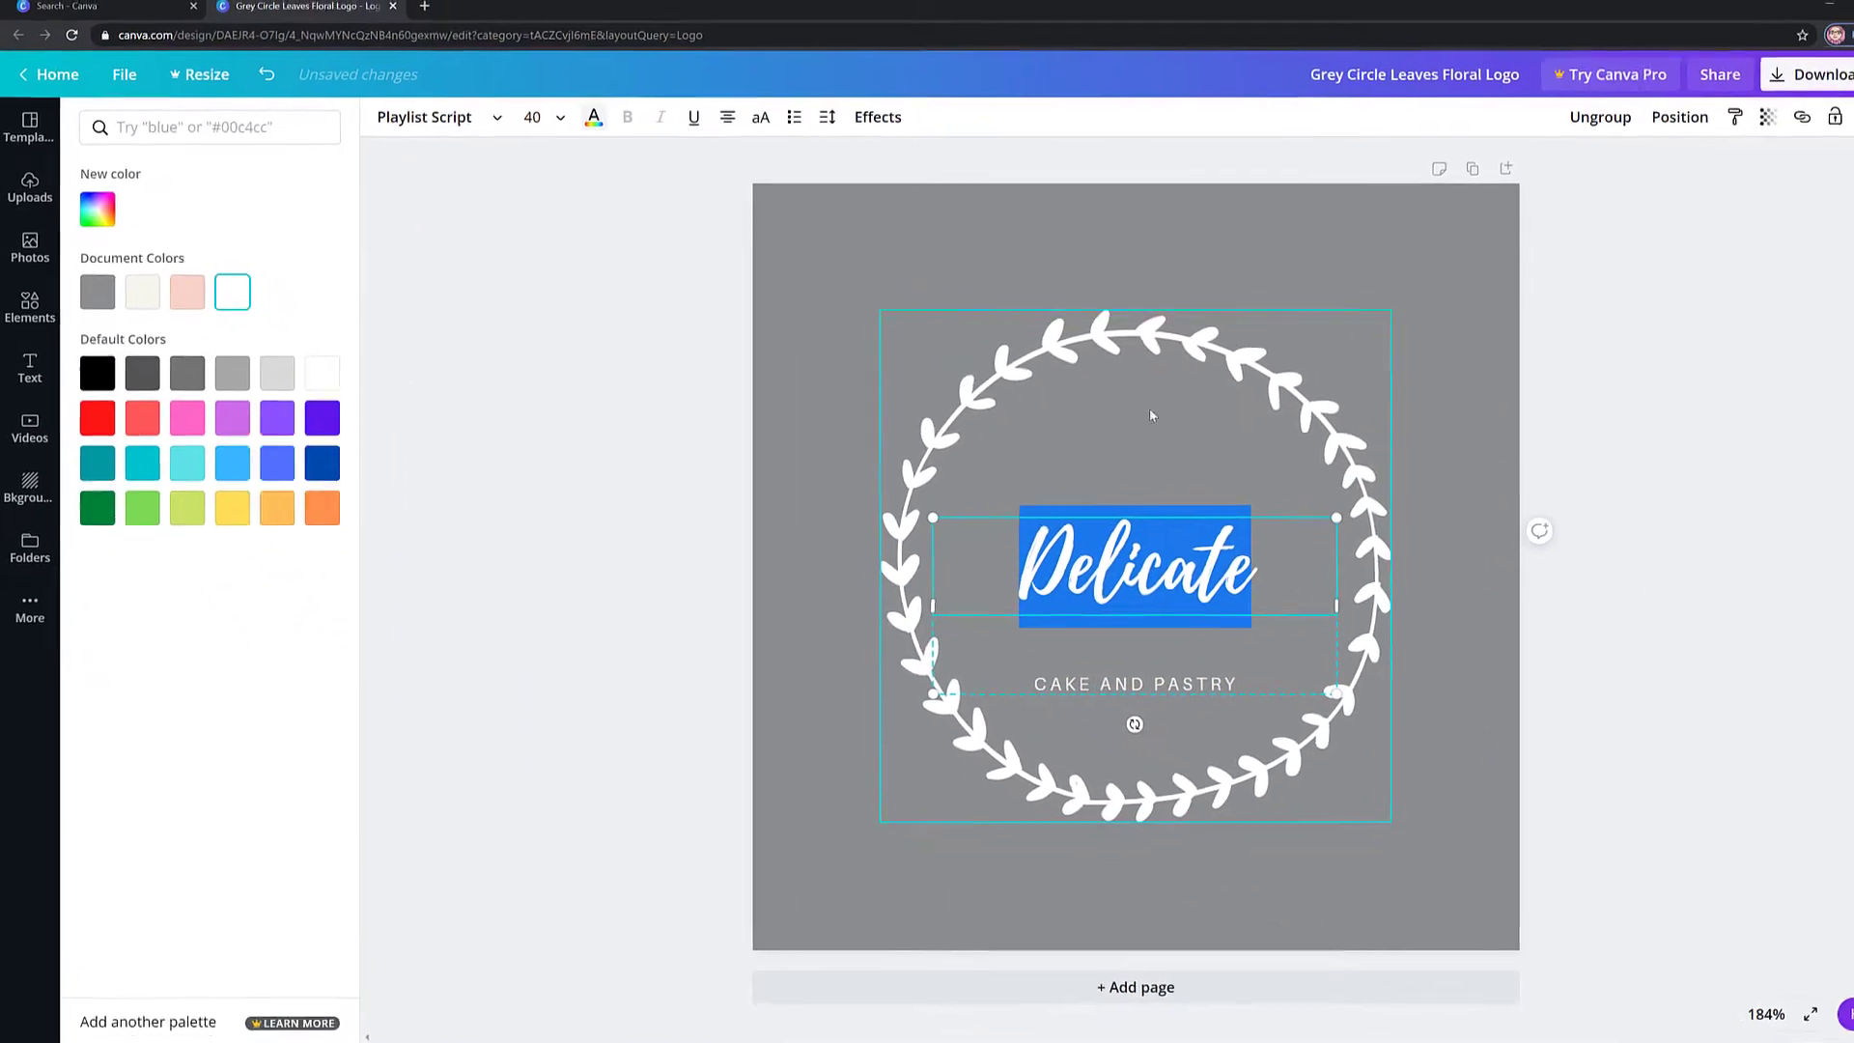
left_click(1386, 463)
left_click(1386, 462)
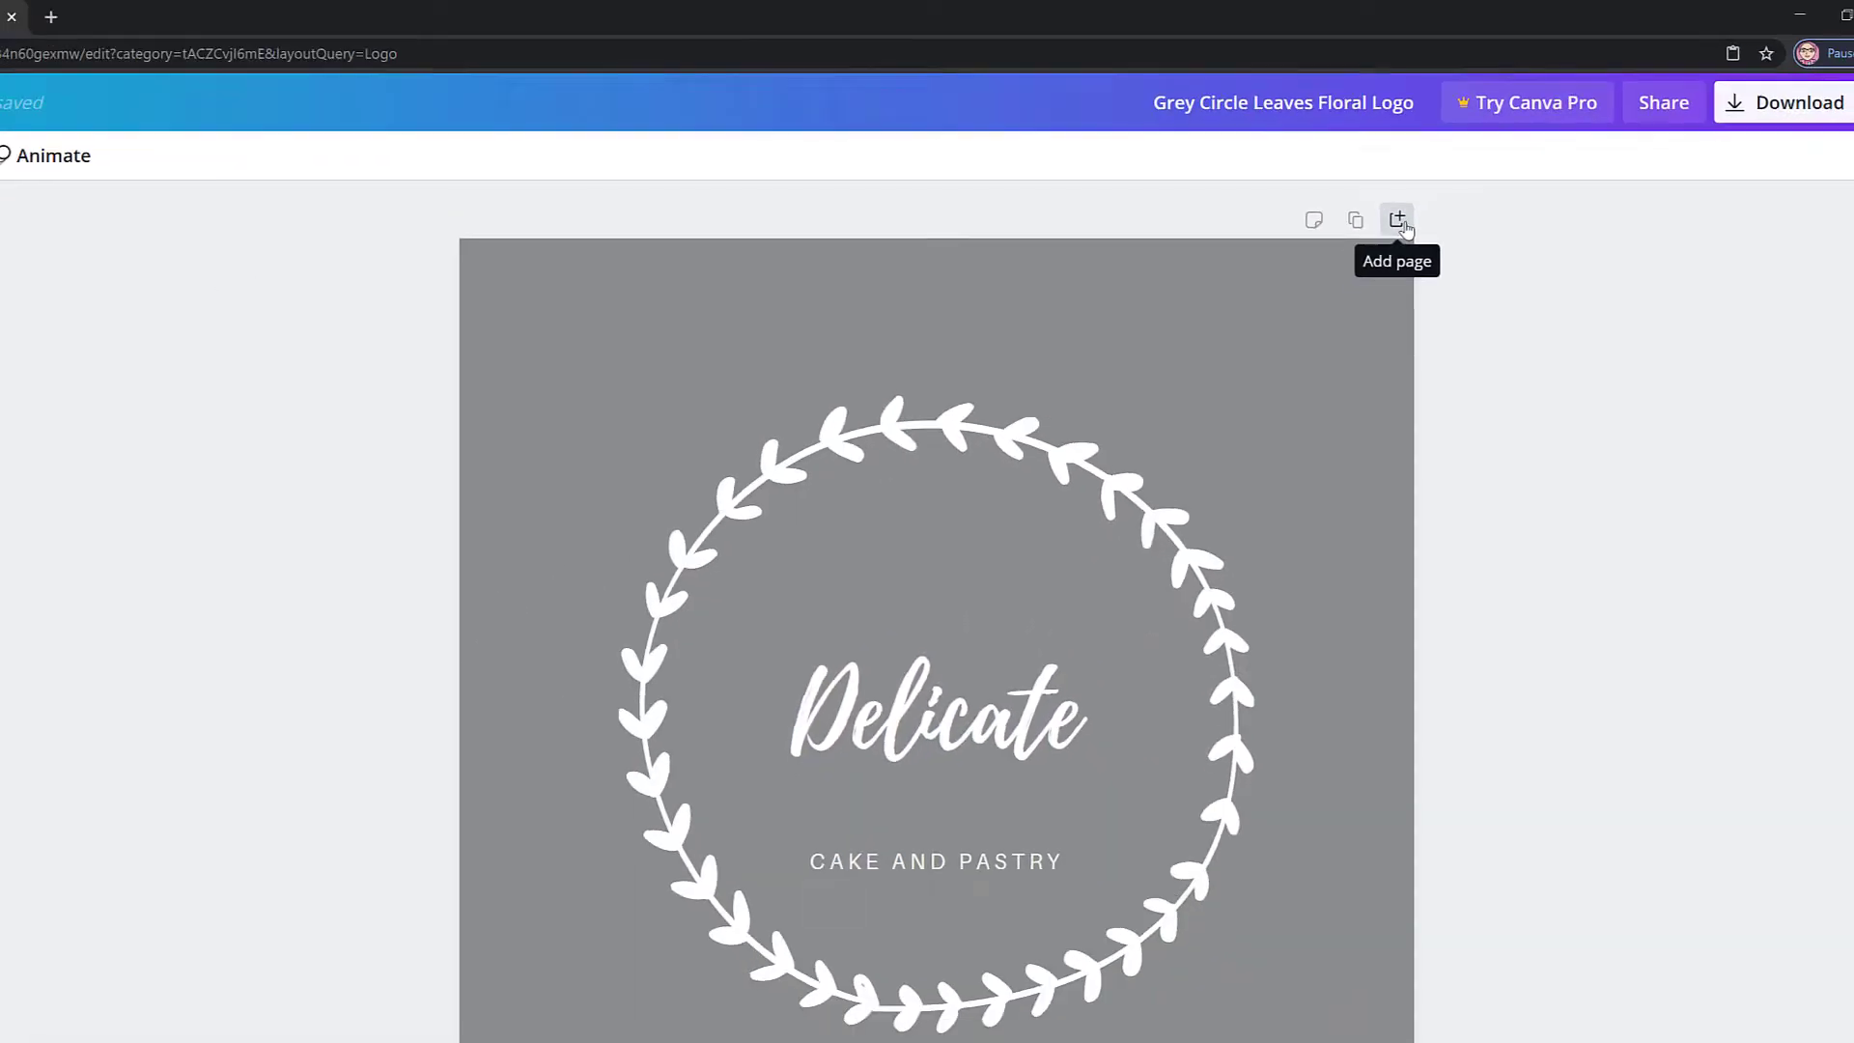
Step: Add a second page and apply the "JAMEELA Natural Makeup" logo template with the peach circle to it
left_click(1294, 326)
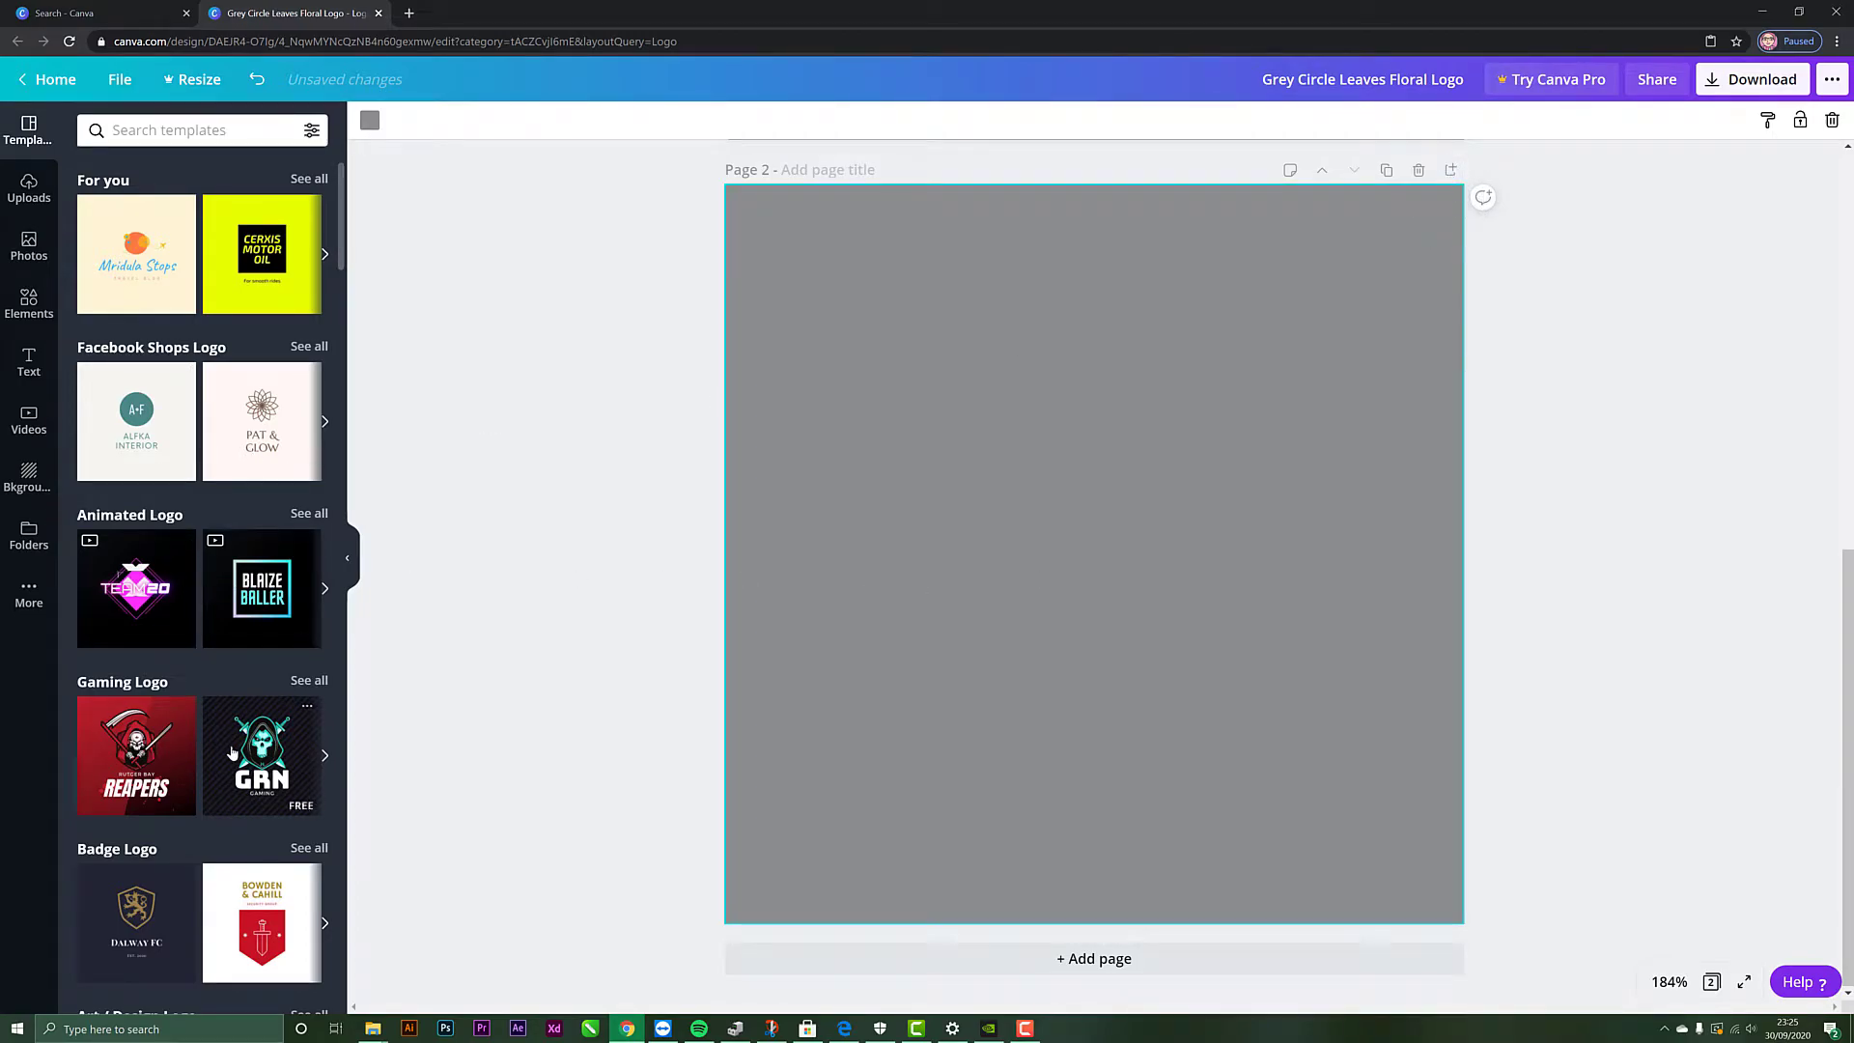
scroll(231, 753, "down", 1)
scroll(231, 754, "down", 20)
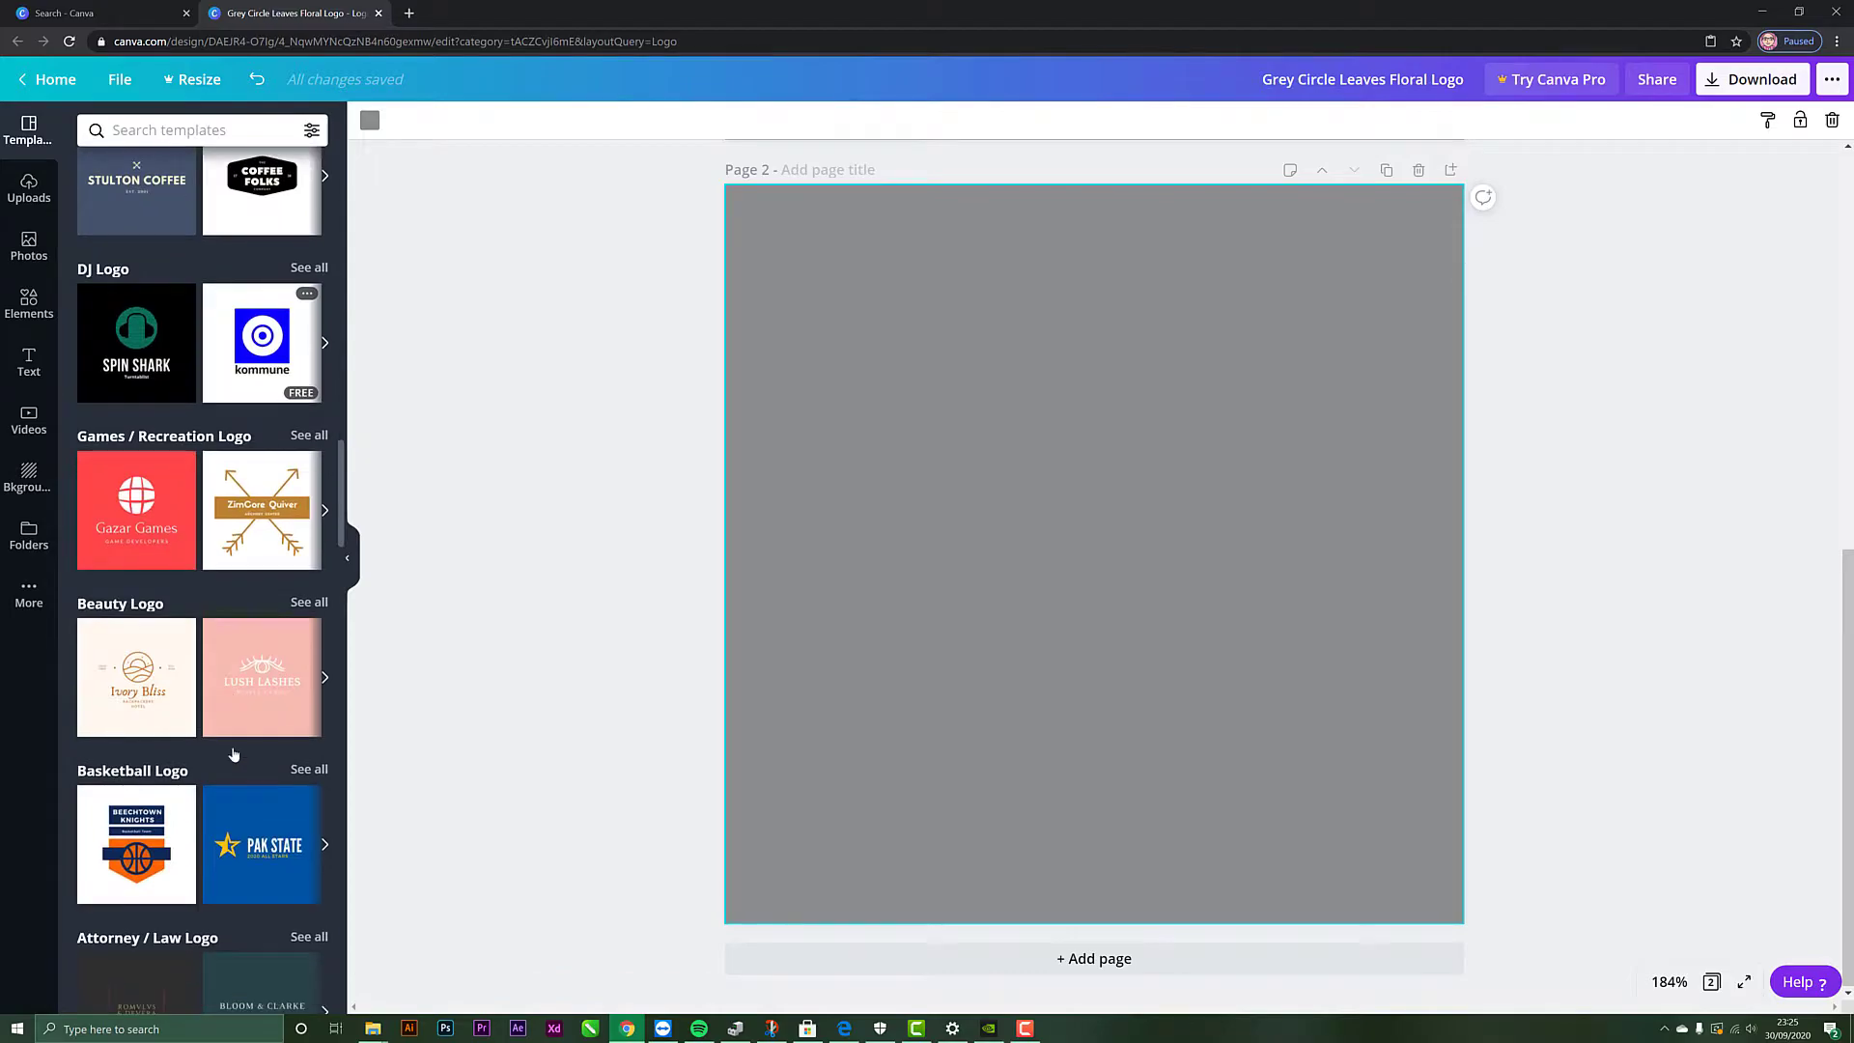
scroll(251, 676, "down", 6)
scroll(261, 579, "up", 2)
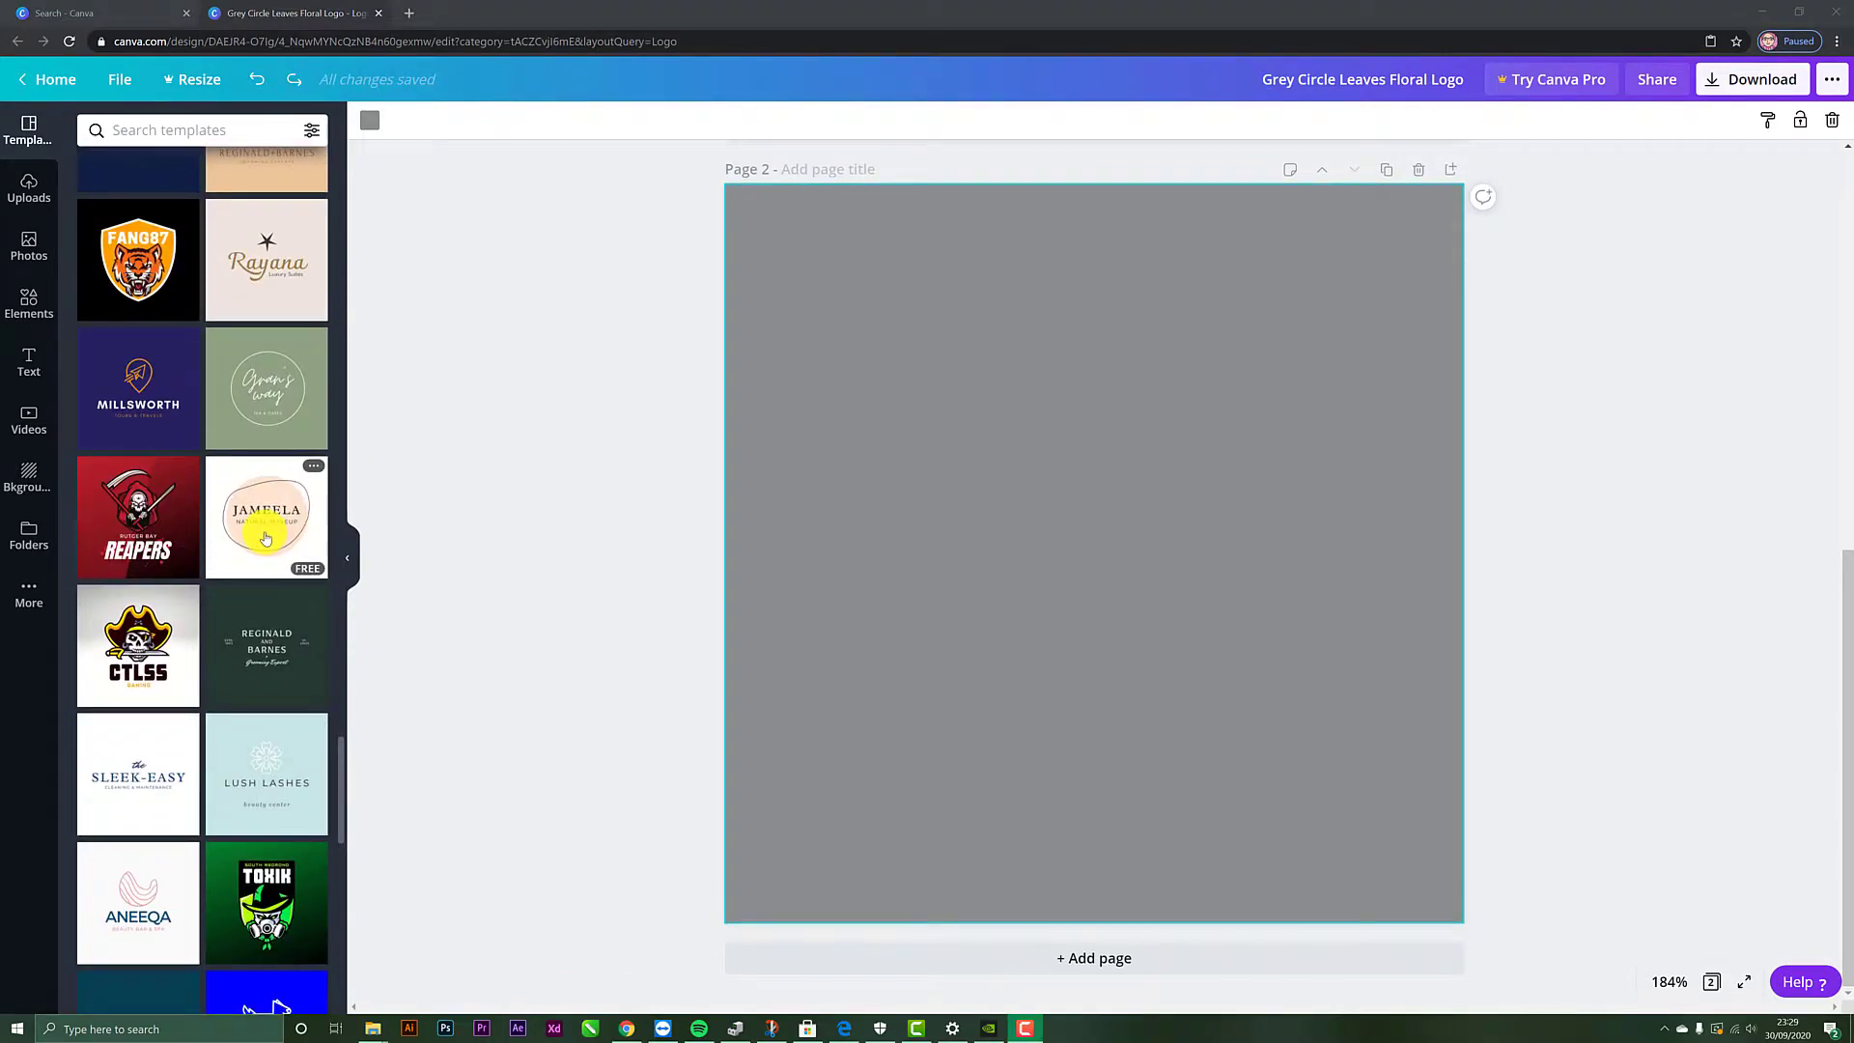
left_click(266, 538)
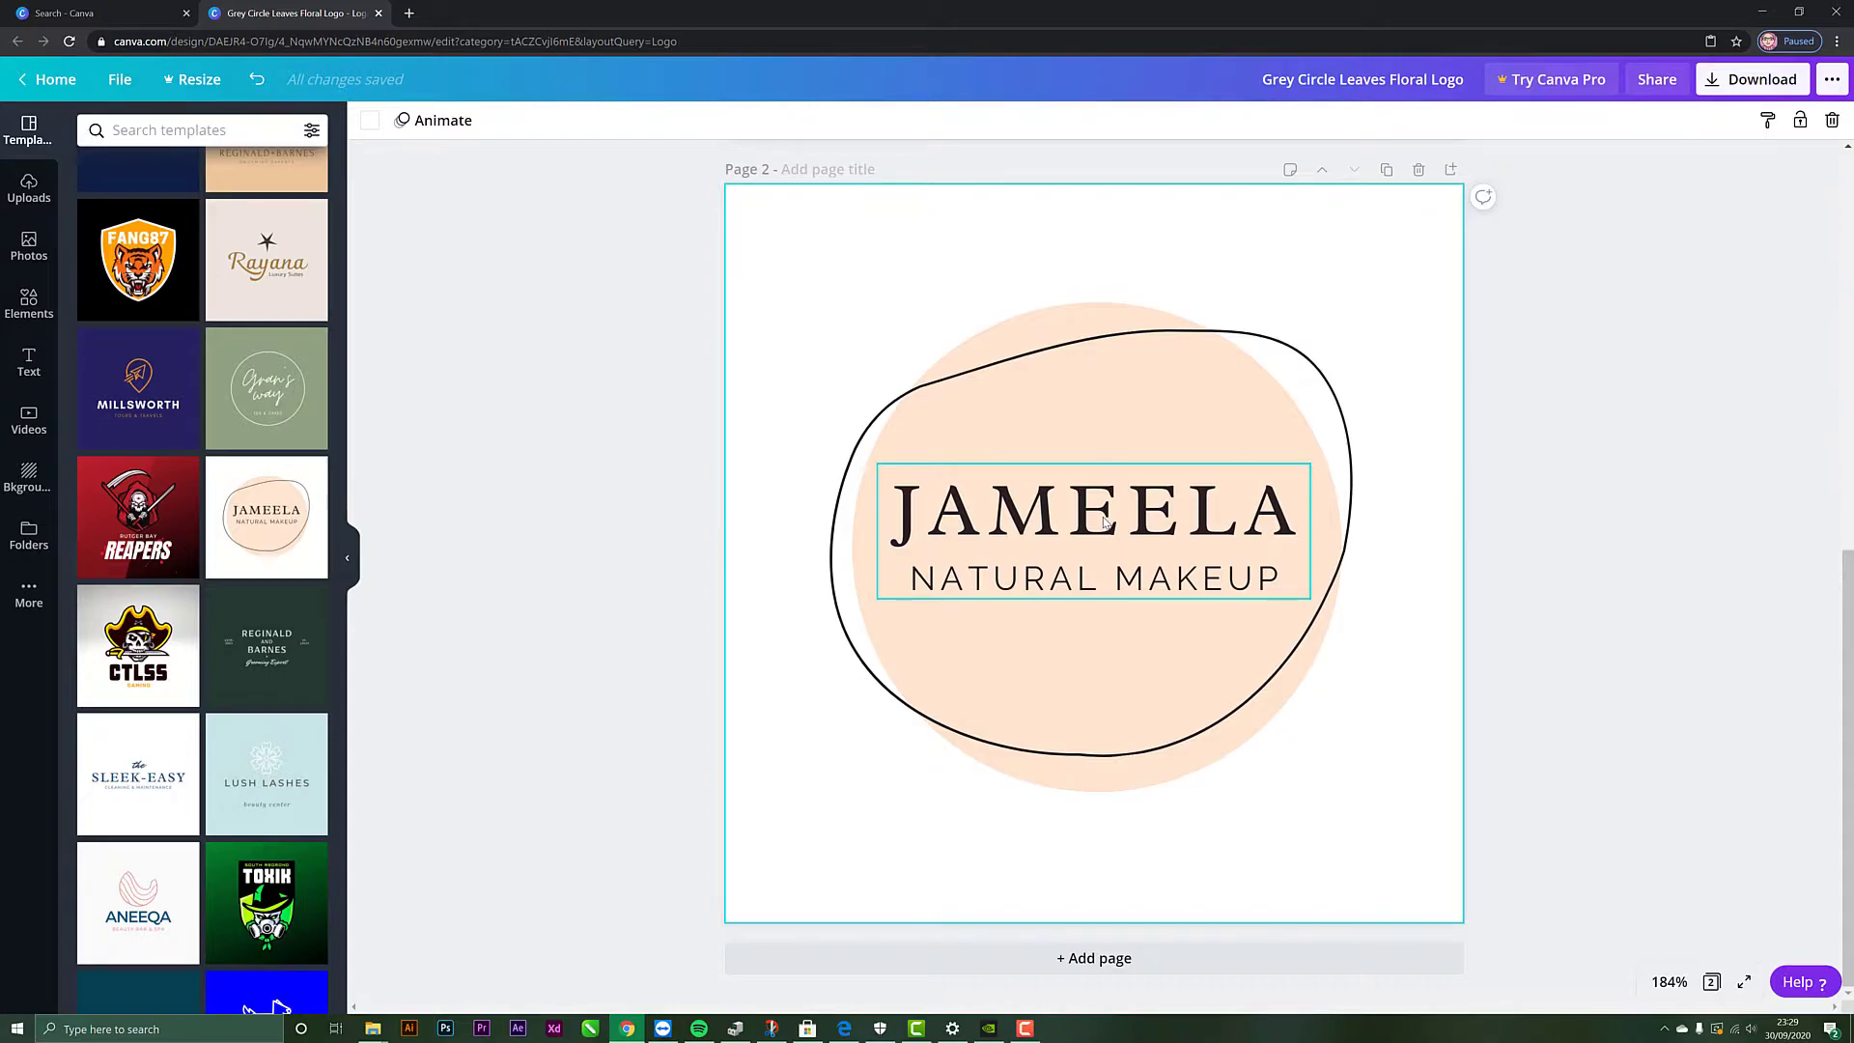
Step: Copy the grouped "JAMEELA" and "NATURAL MAKEUP" text from page 2
left_click(1105, 521)
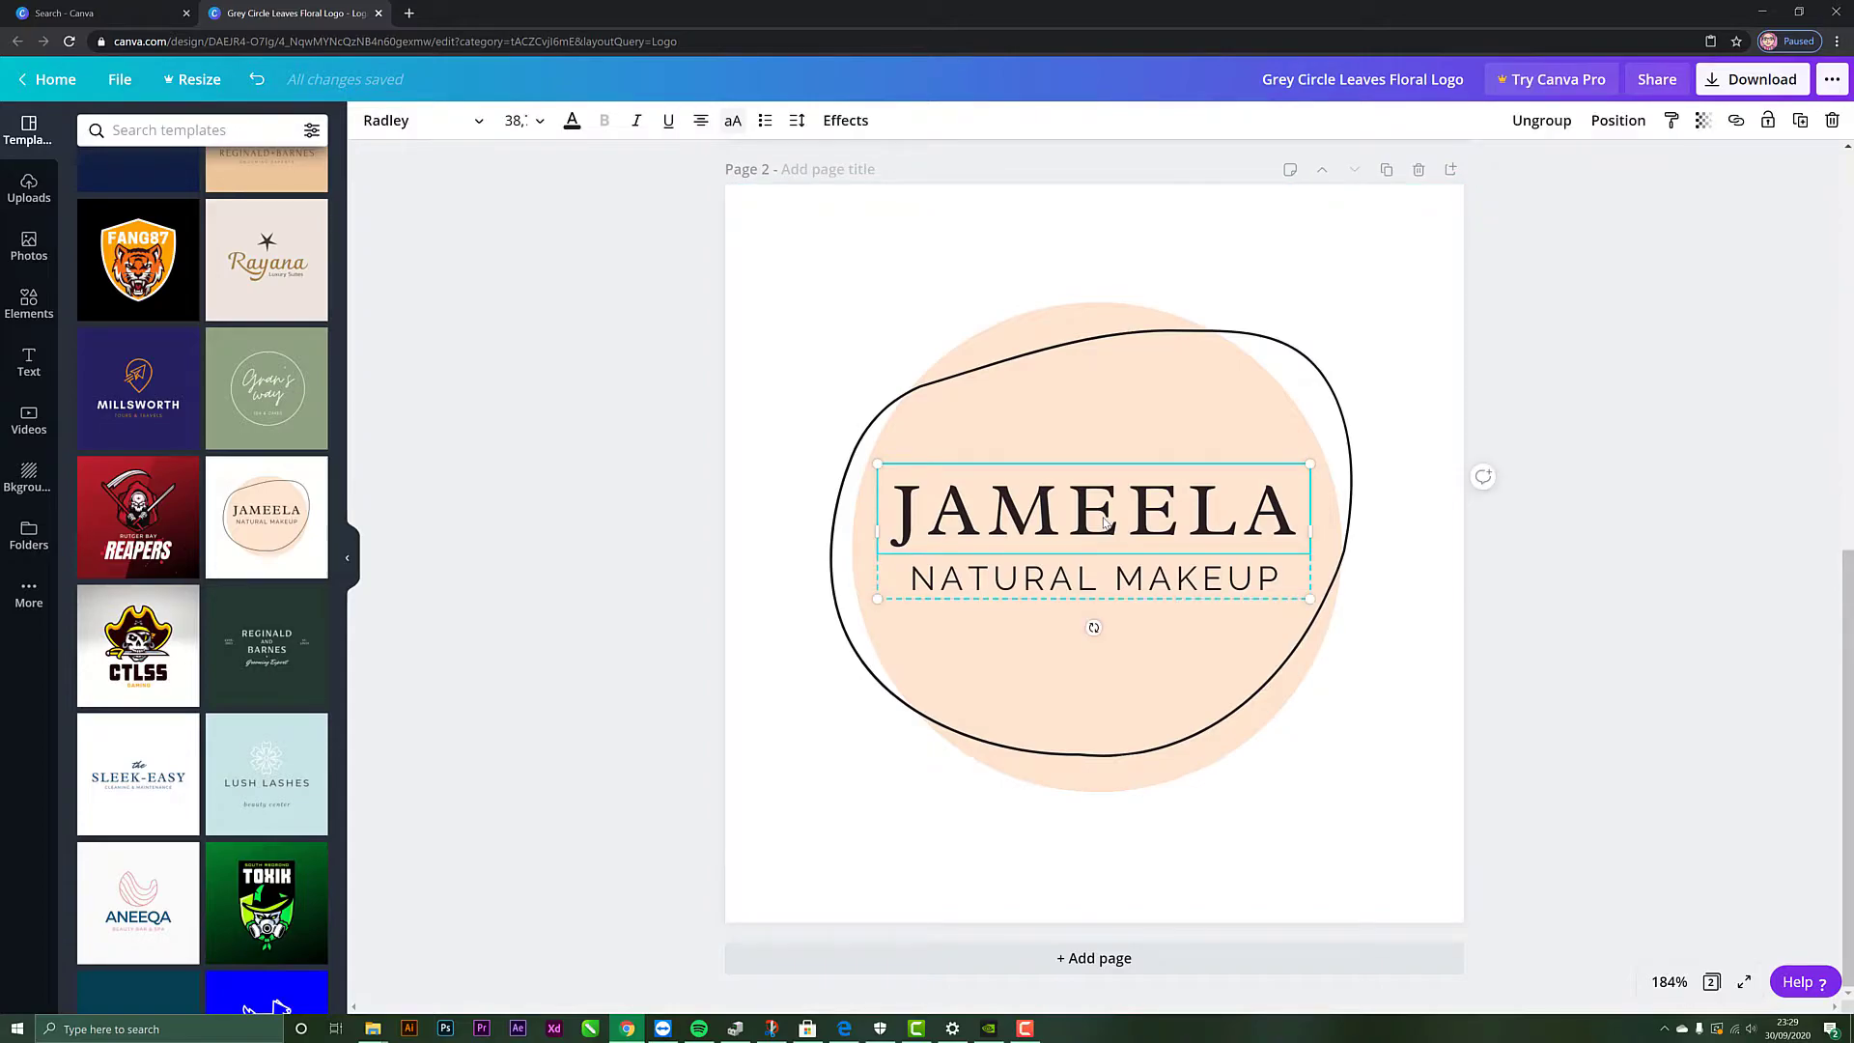
right_click(1080, 522)
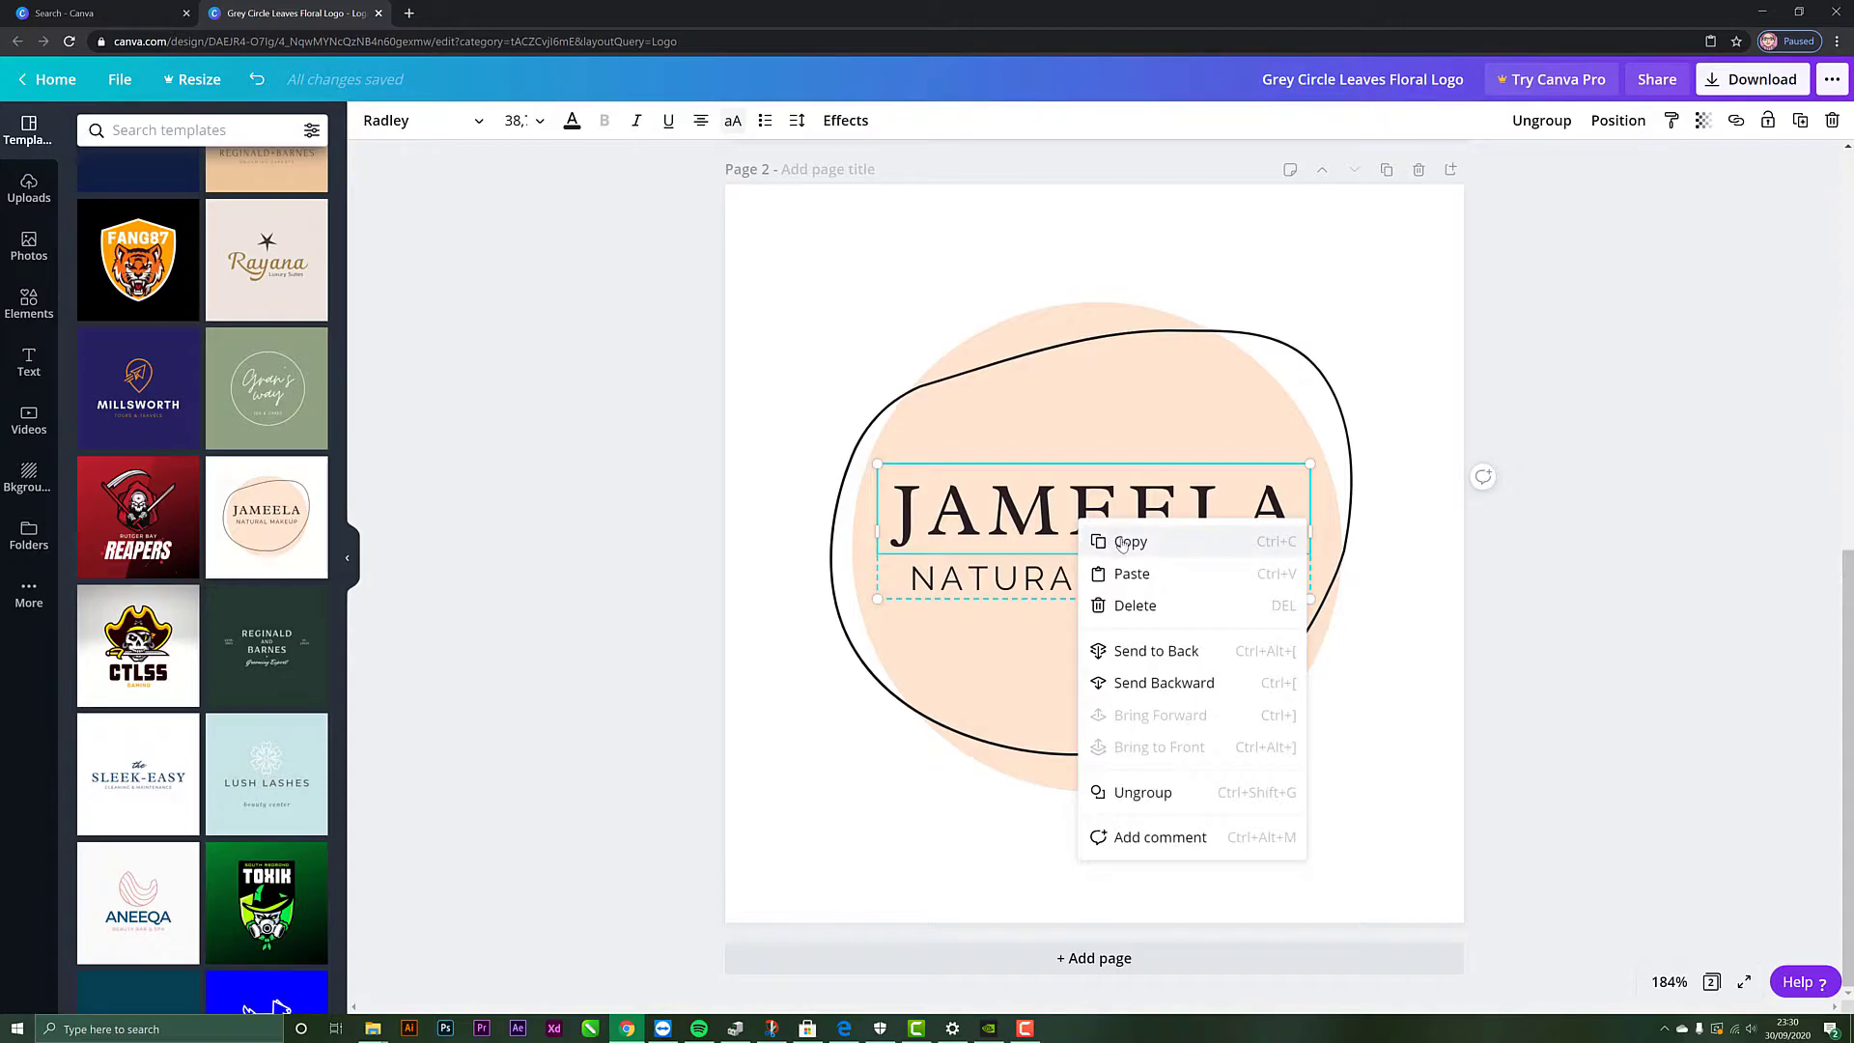
left_click(1121, 543)
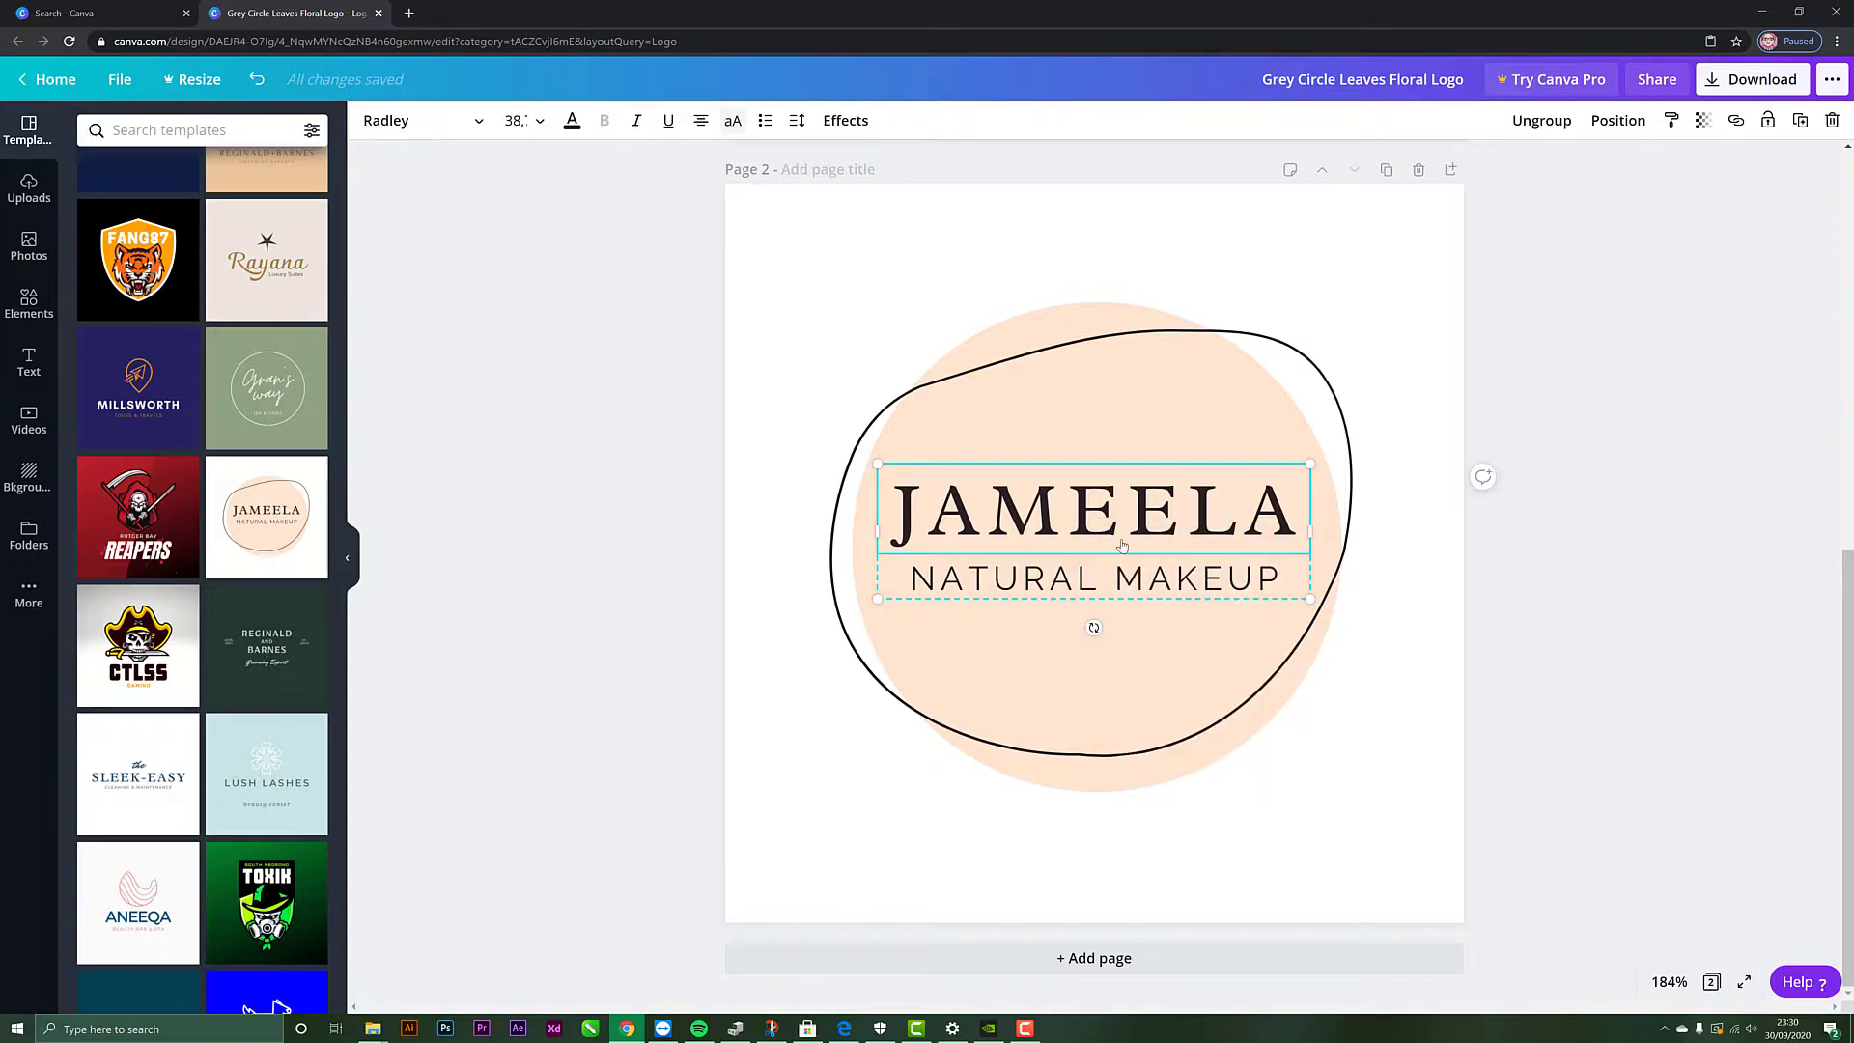
Step: Delete the "Delicate" heading and the "CAKE AND PASTRY" line from the wreath logo on page 1
scroll(1121, 546, "up", 5)
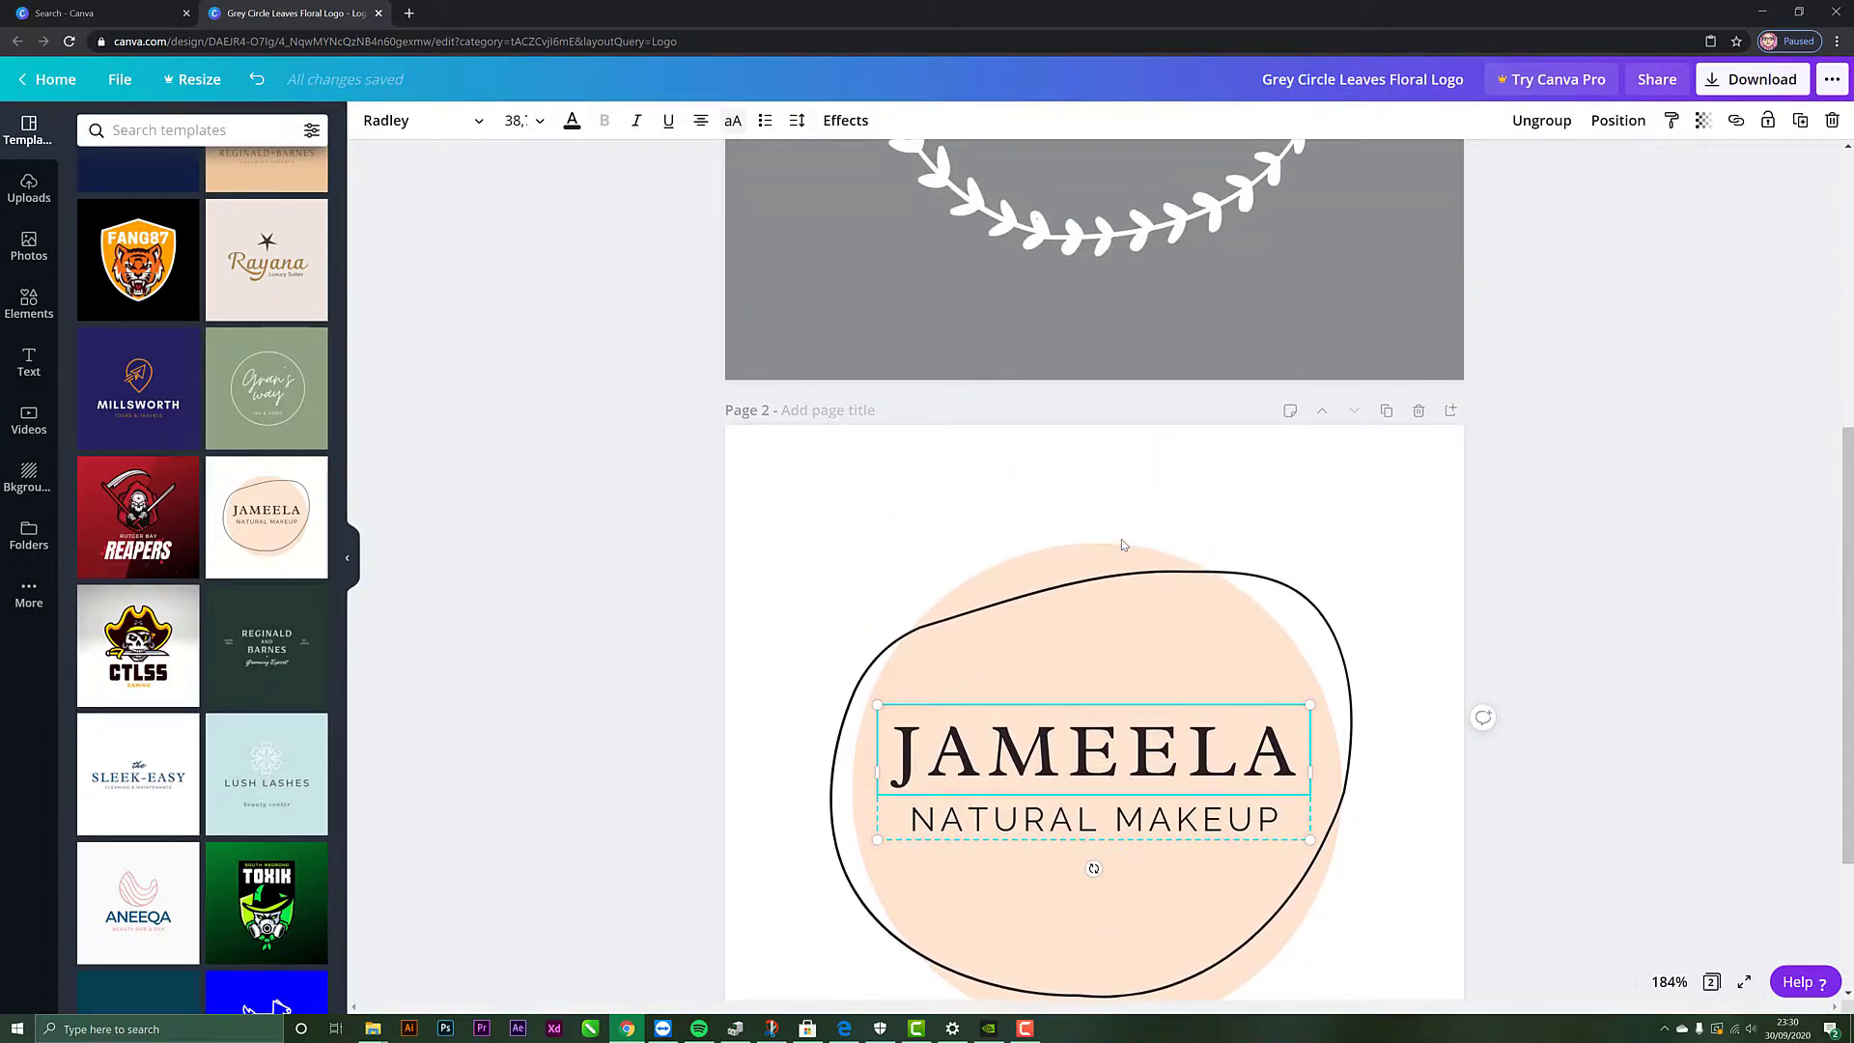
scroll(1121, 539, "up", 3)
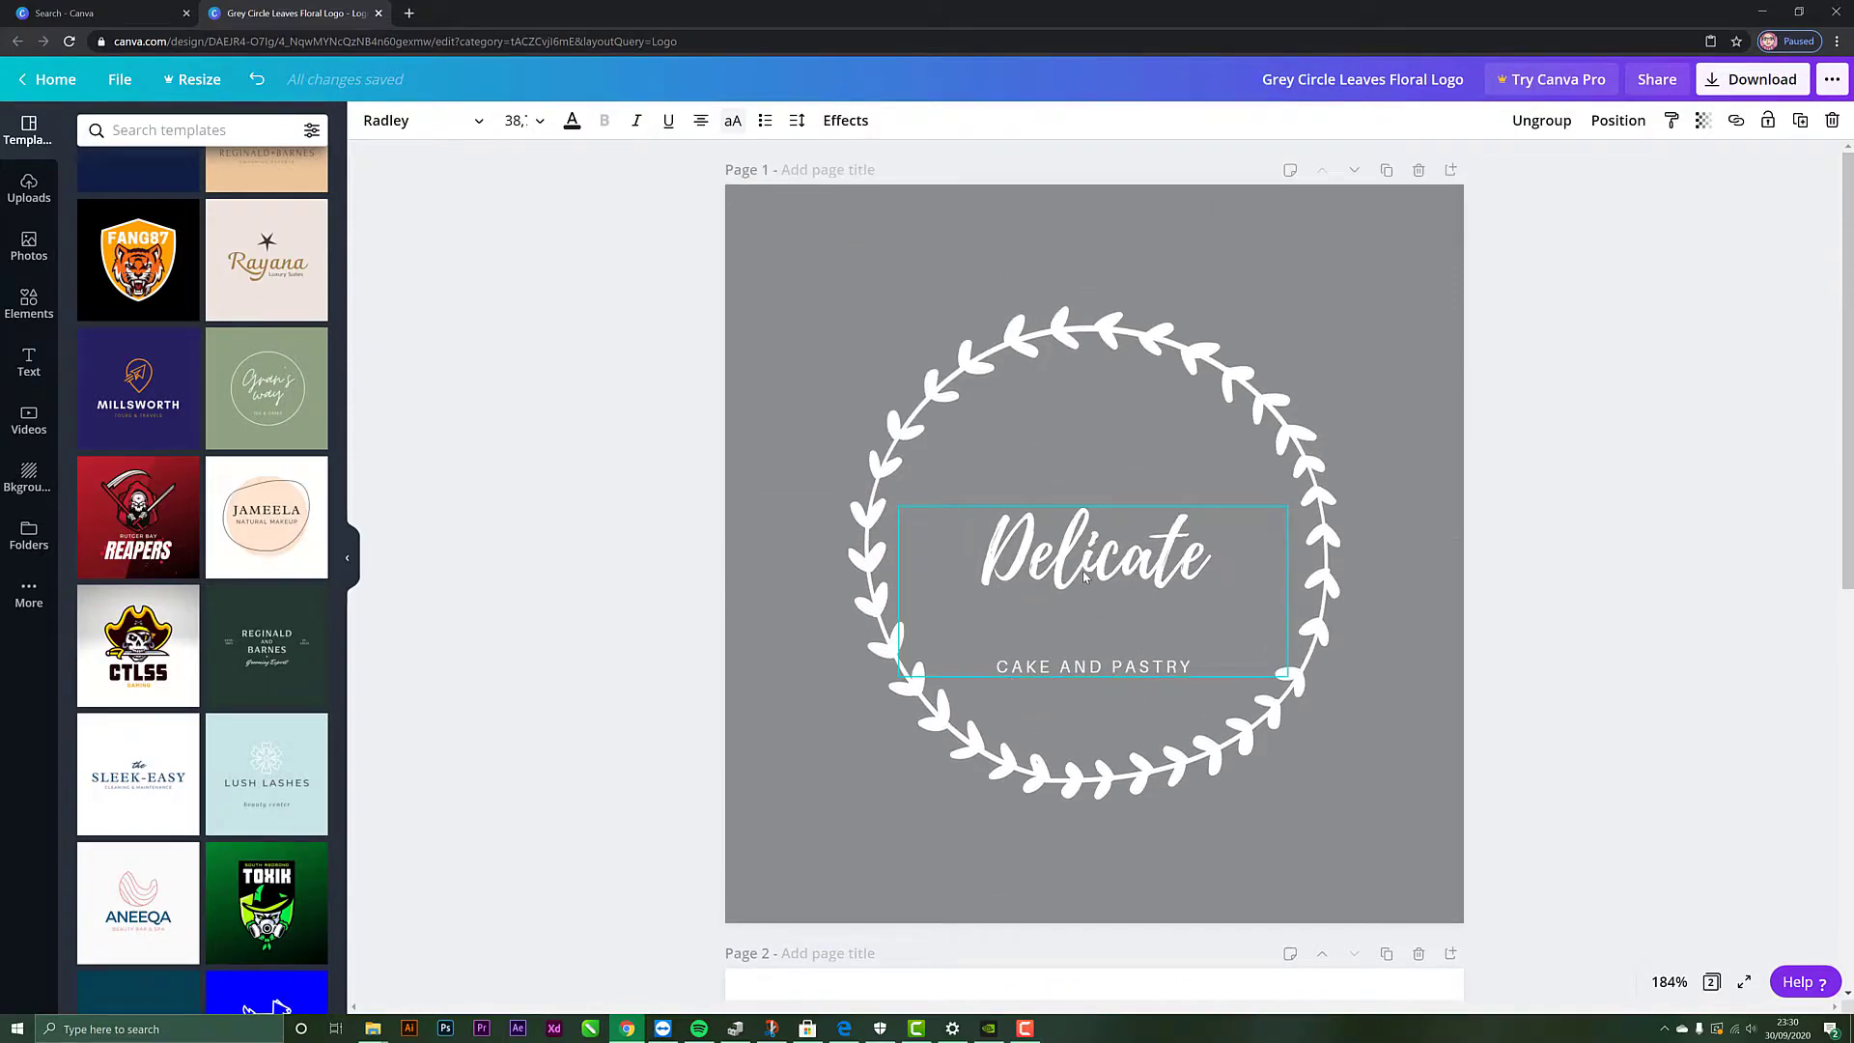
left_click(1085, 573)
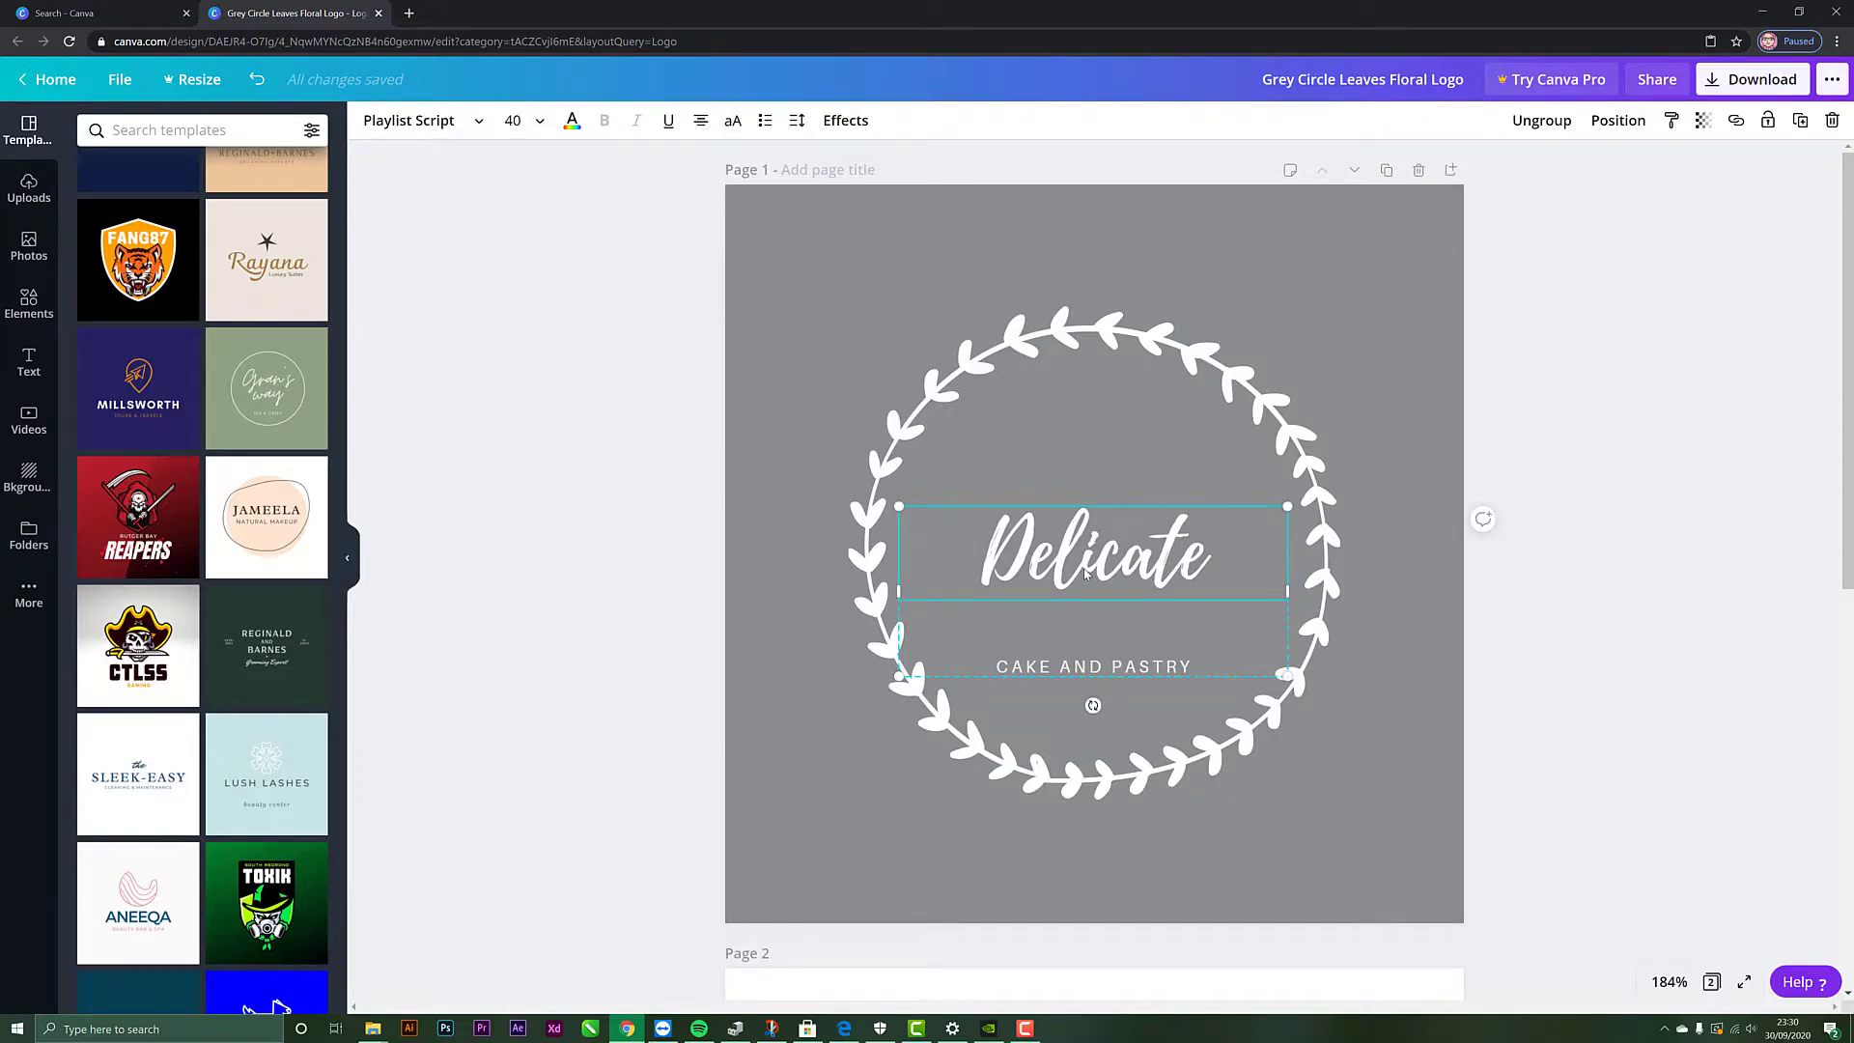
right_click(1085, 574)
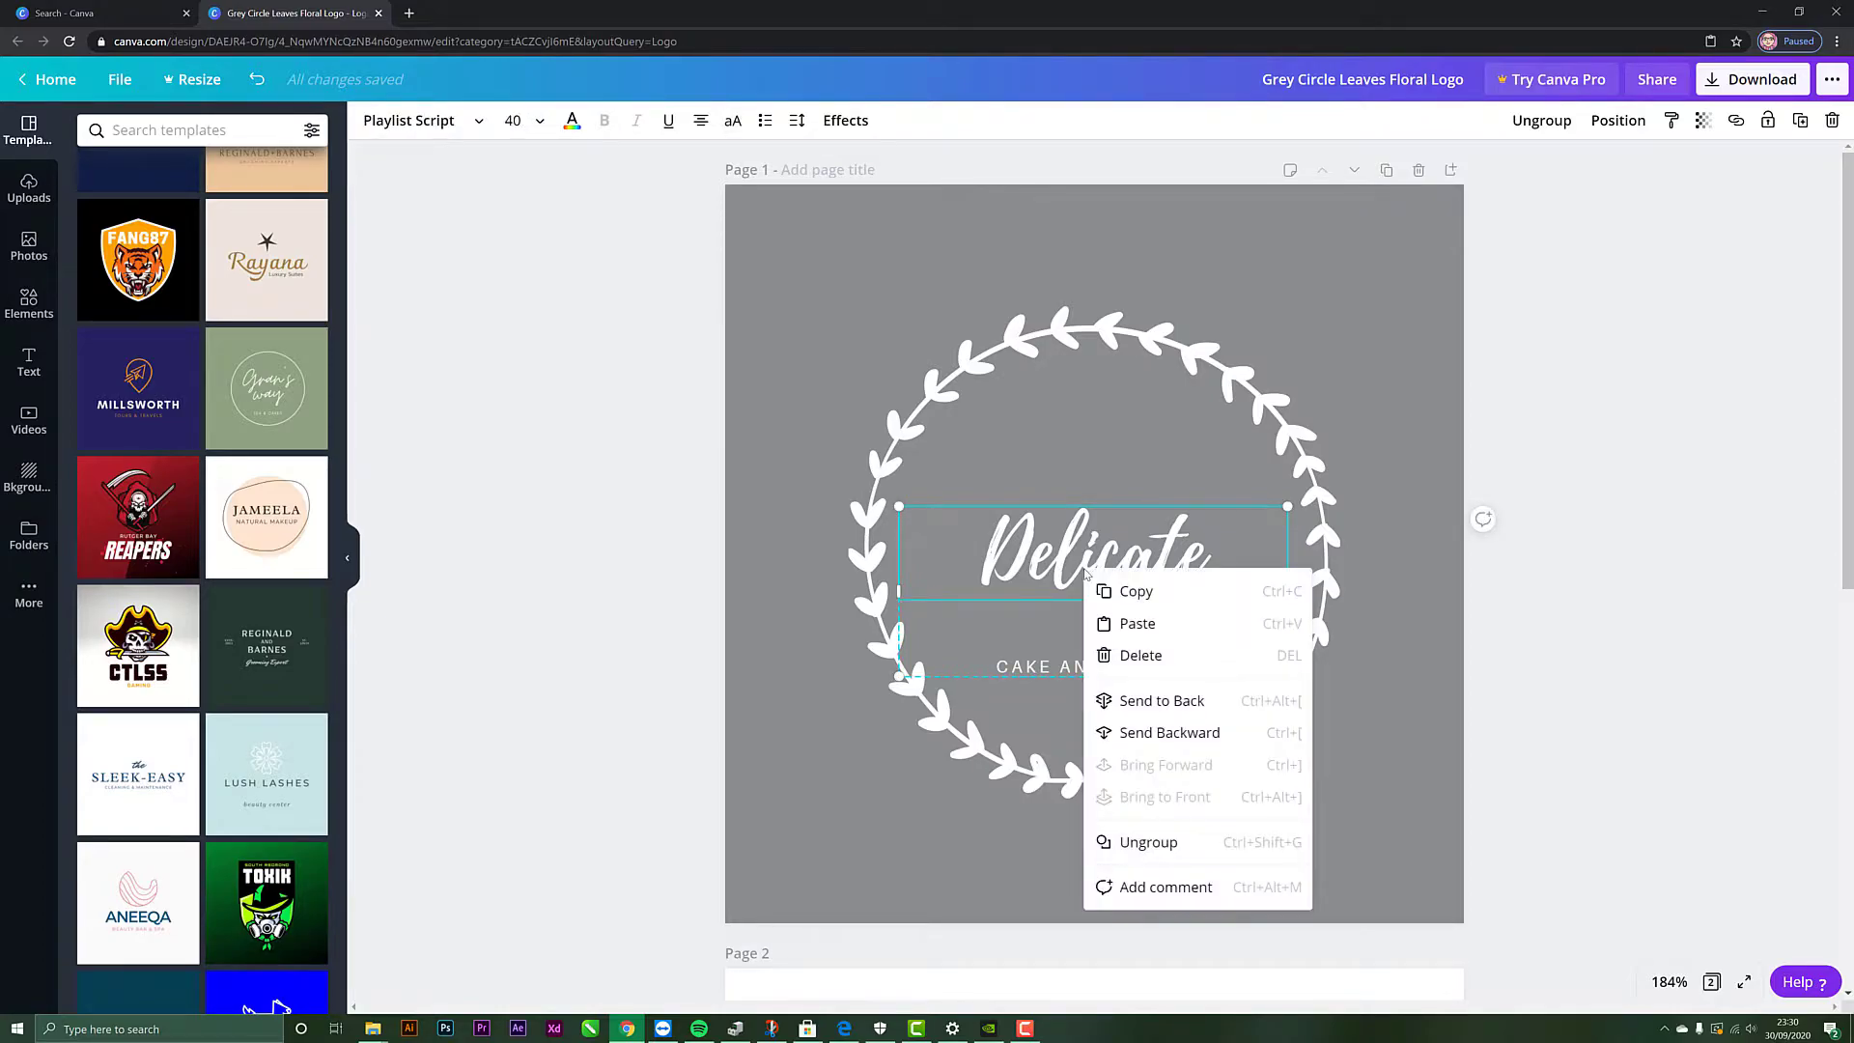
left_click(1142, 651)
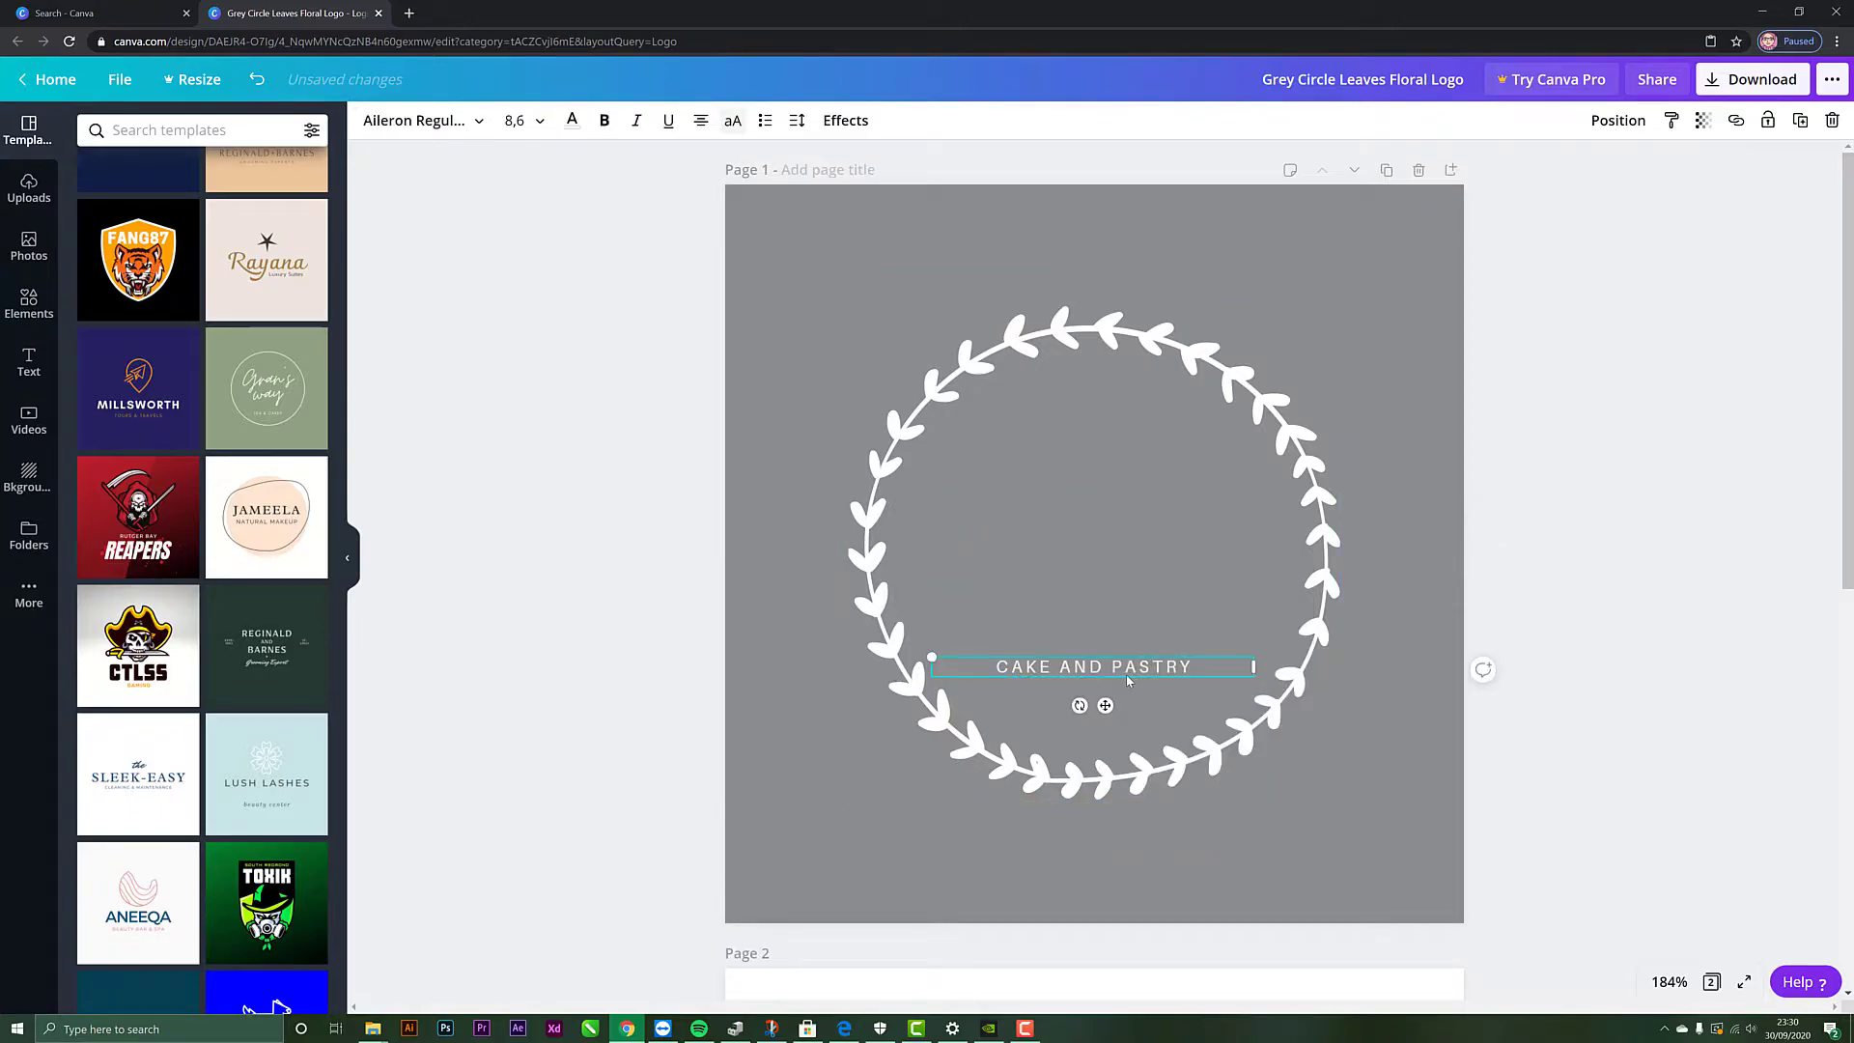
right_click(1128, 675)
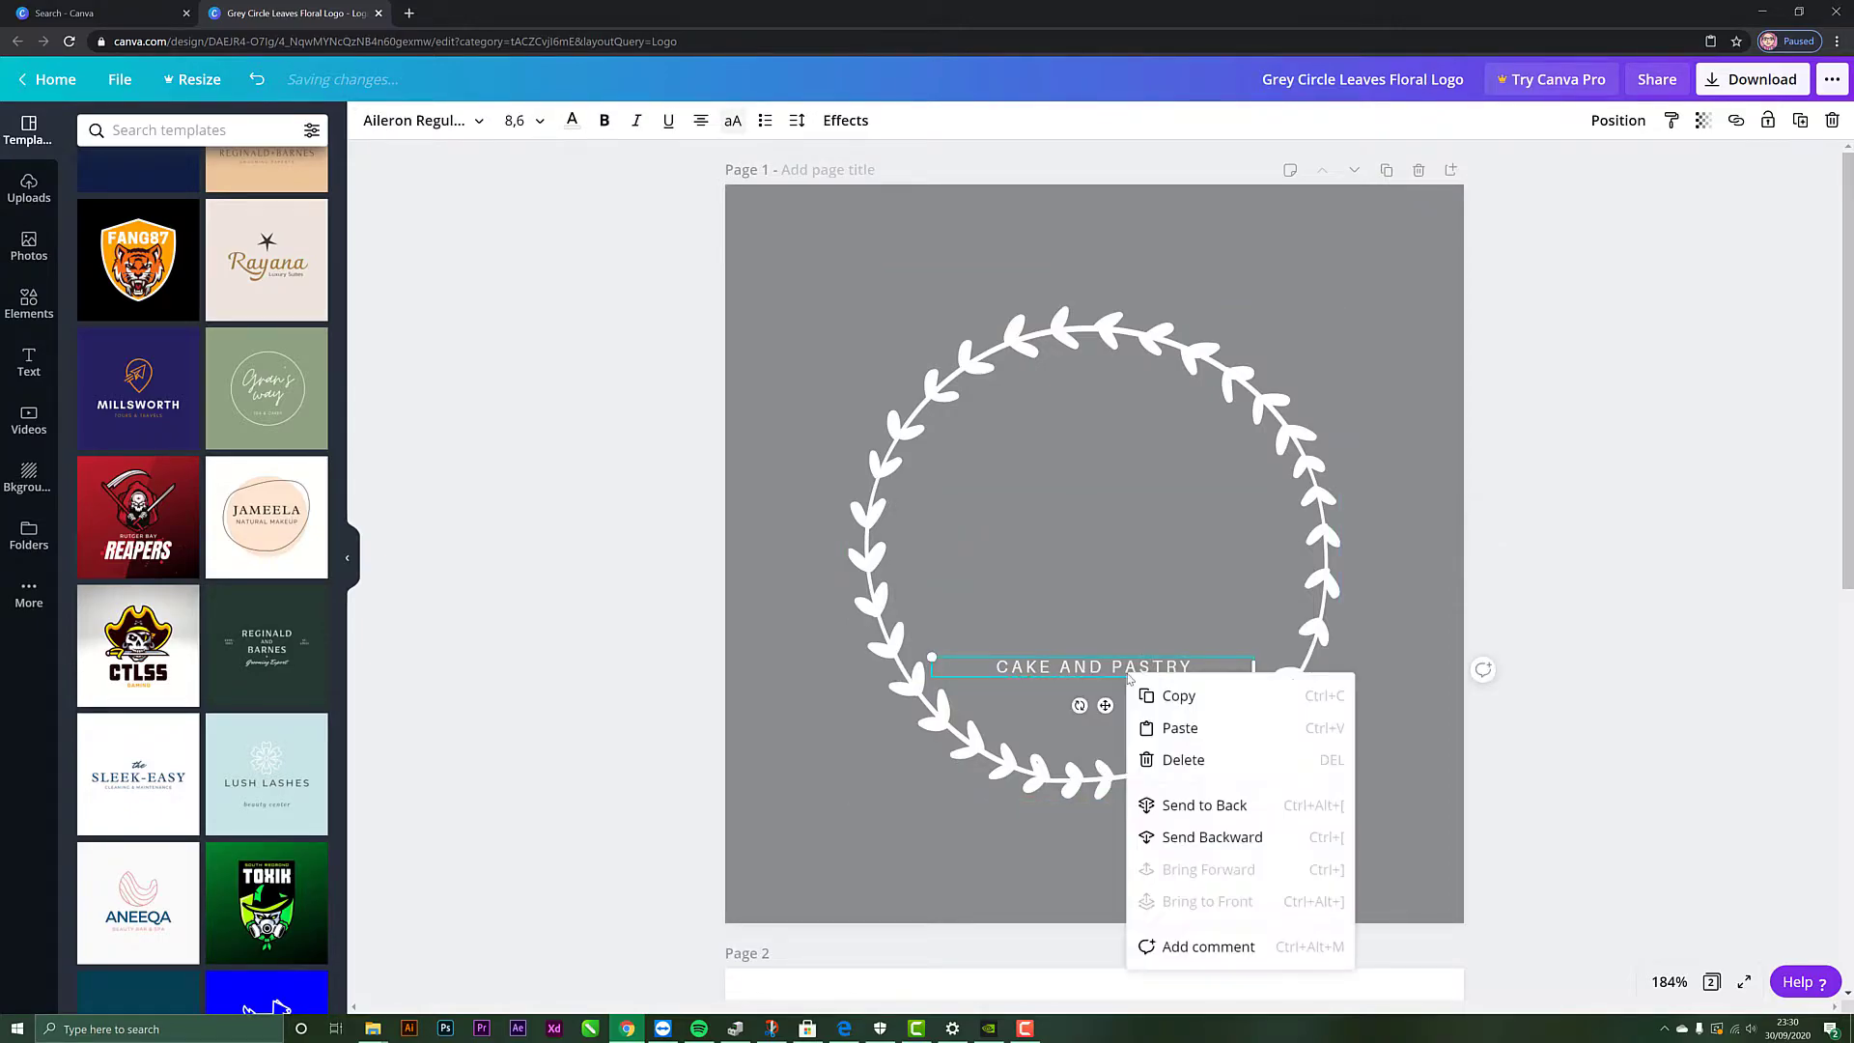
left_click(1155, 763)
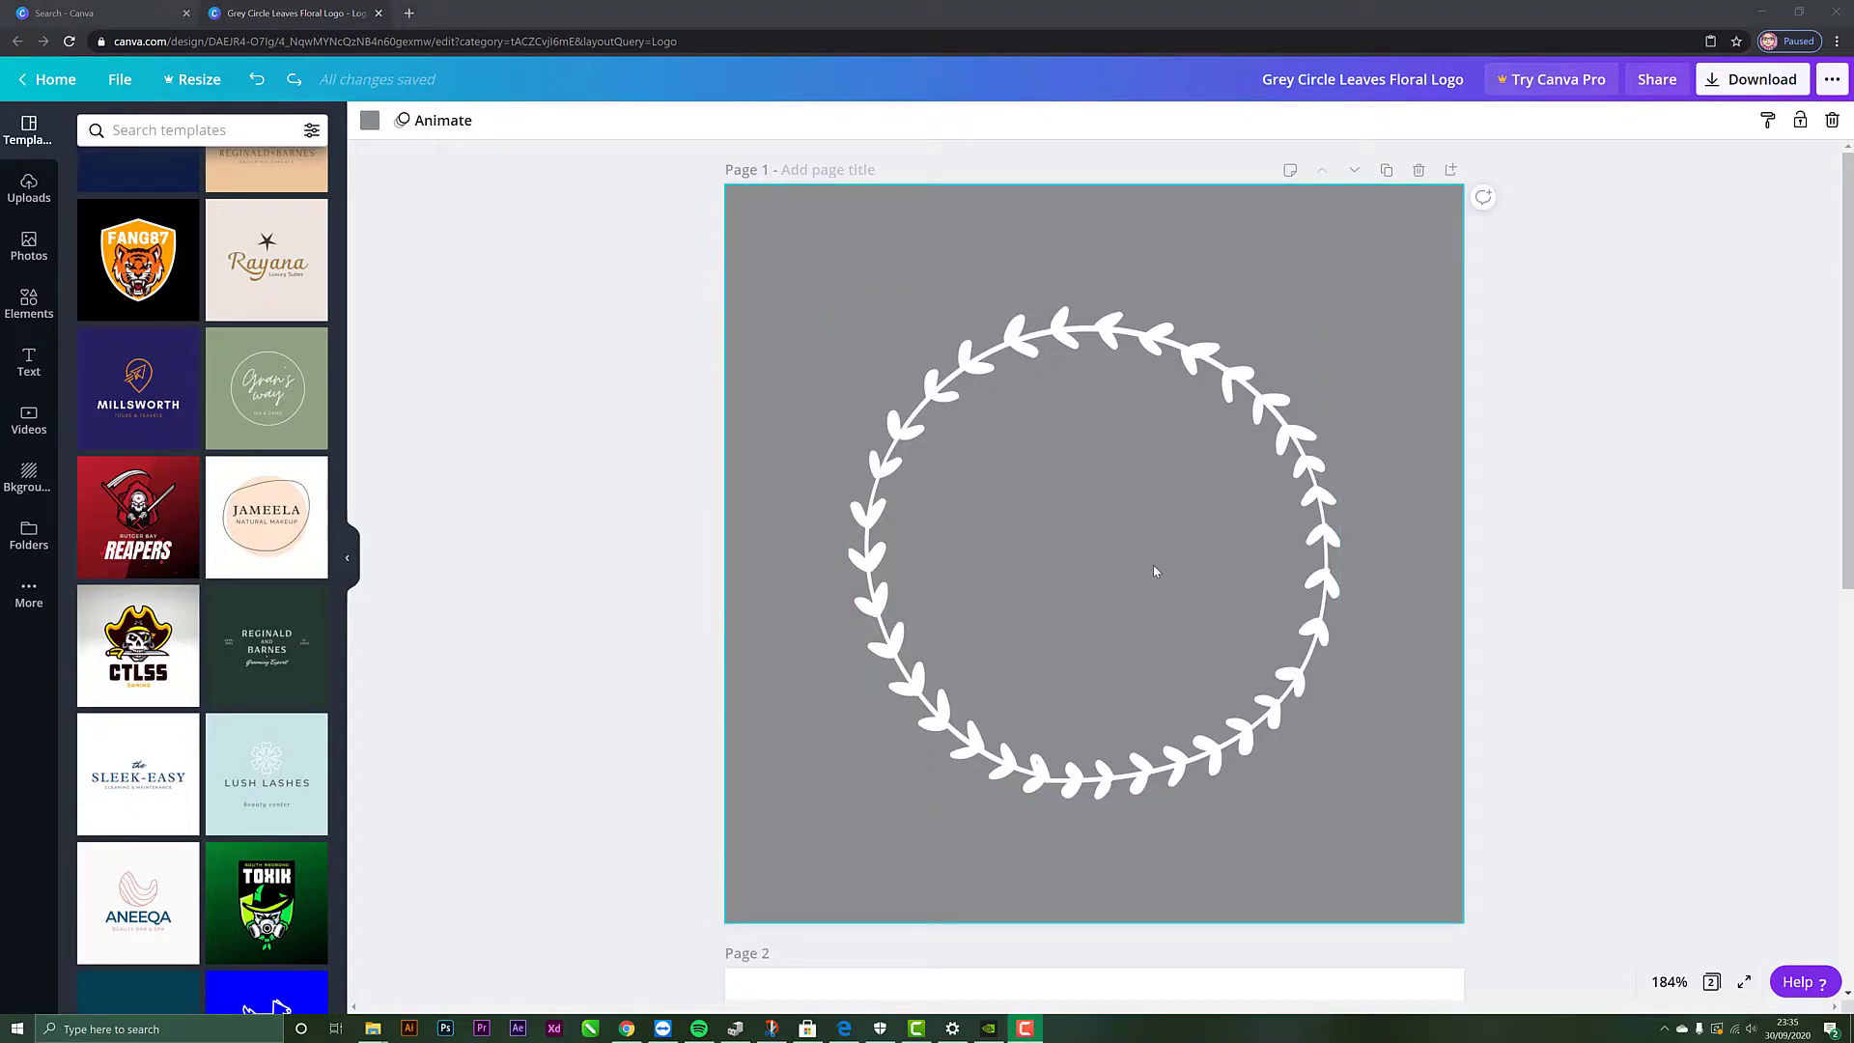
Step: Paste the copied text group onto page 1 and move it slightly down inside the leaf wreath
right_click(1154, 567)
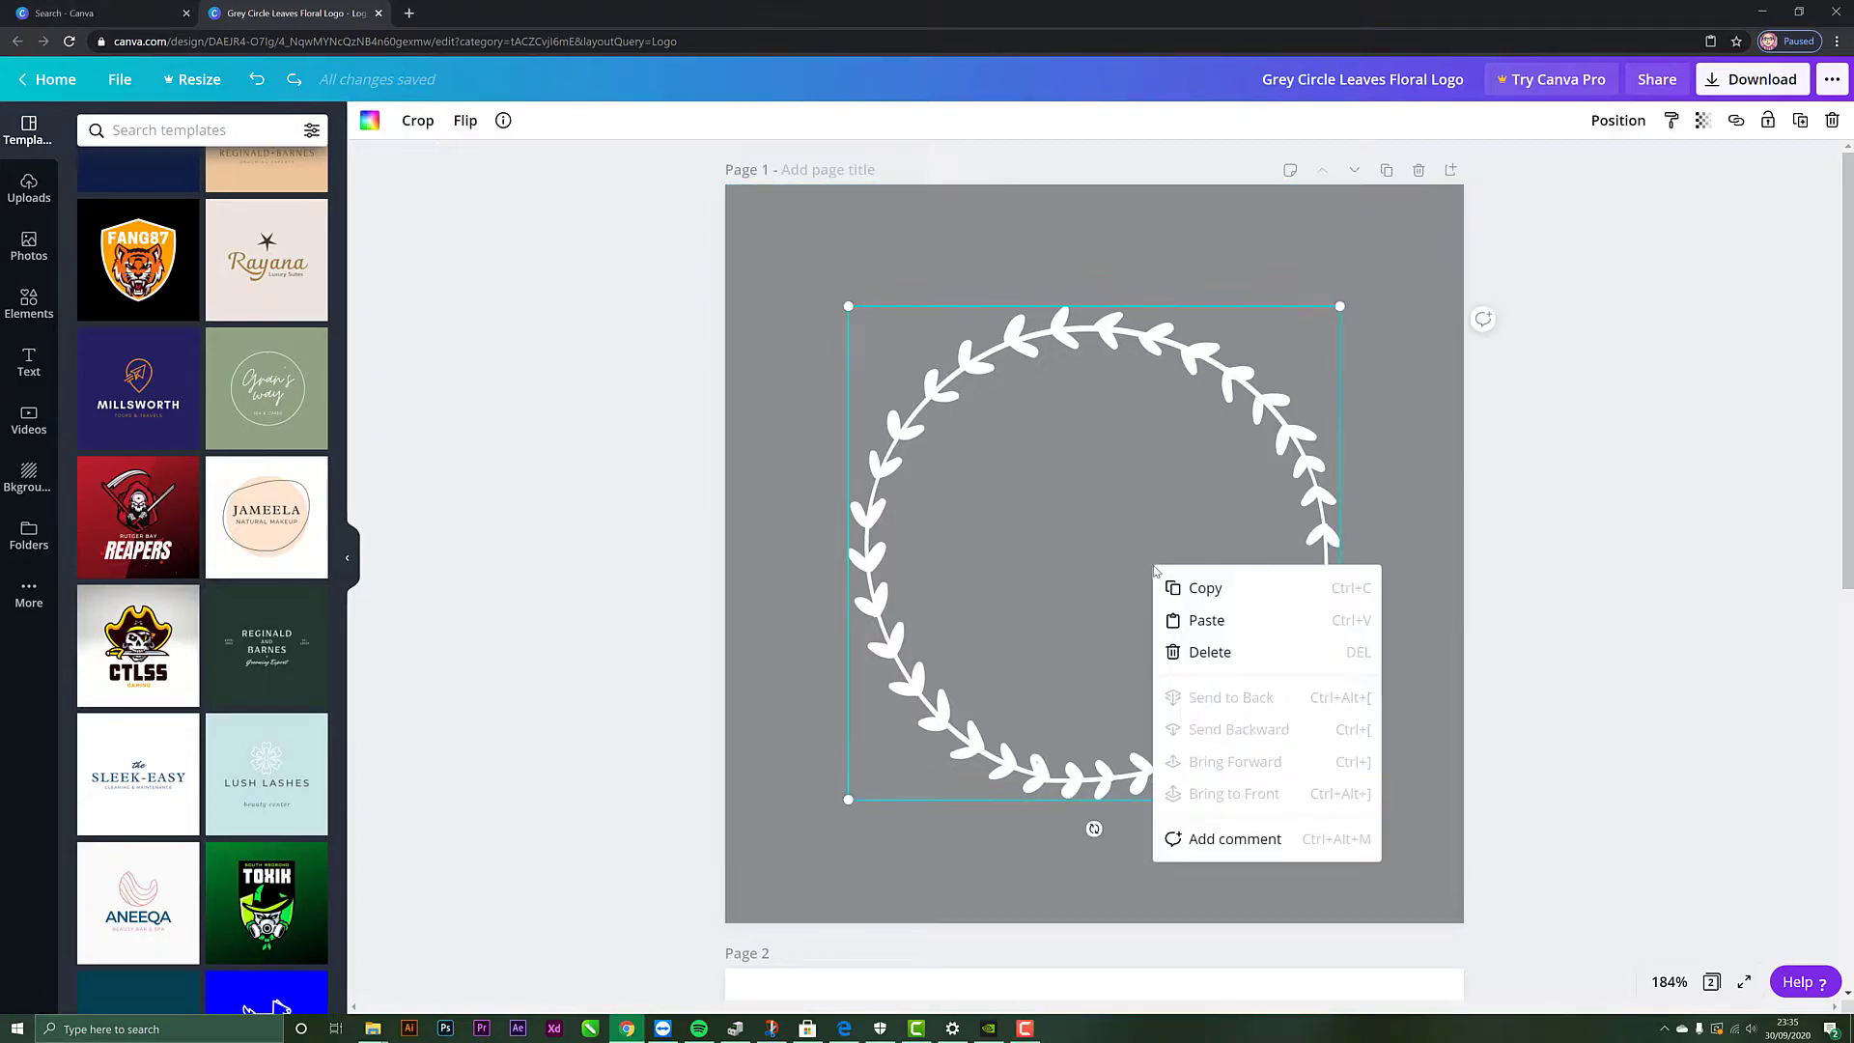
left_click(1172, 619)
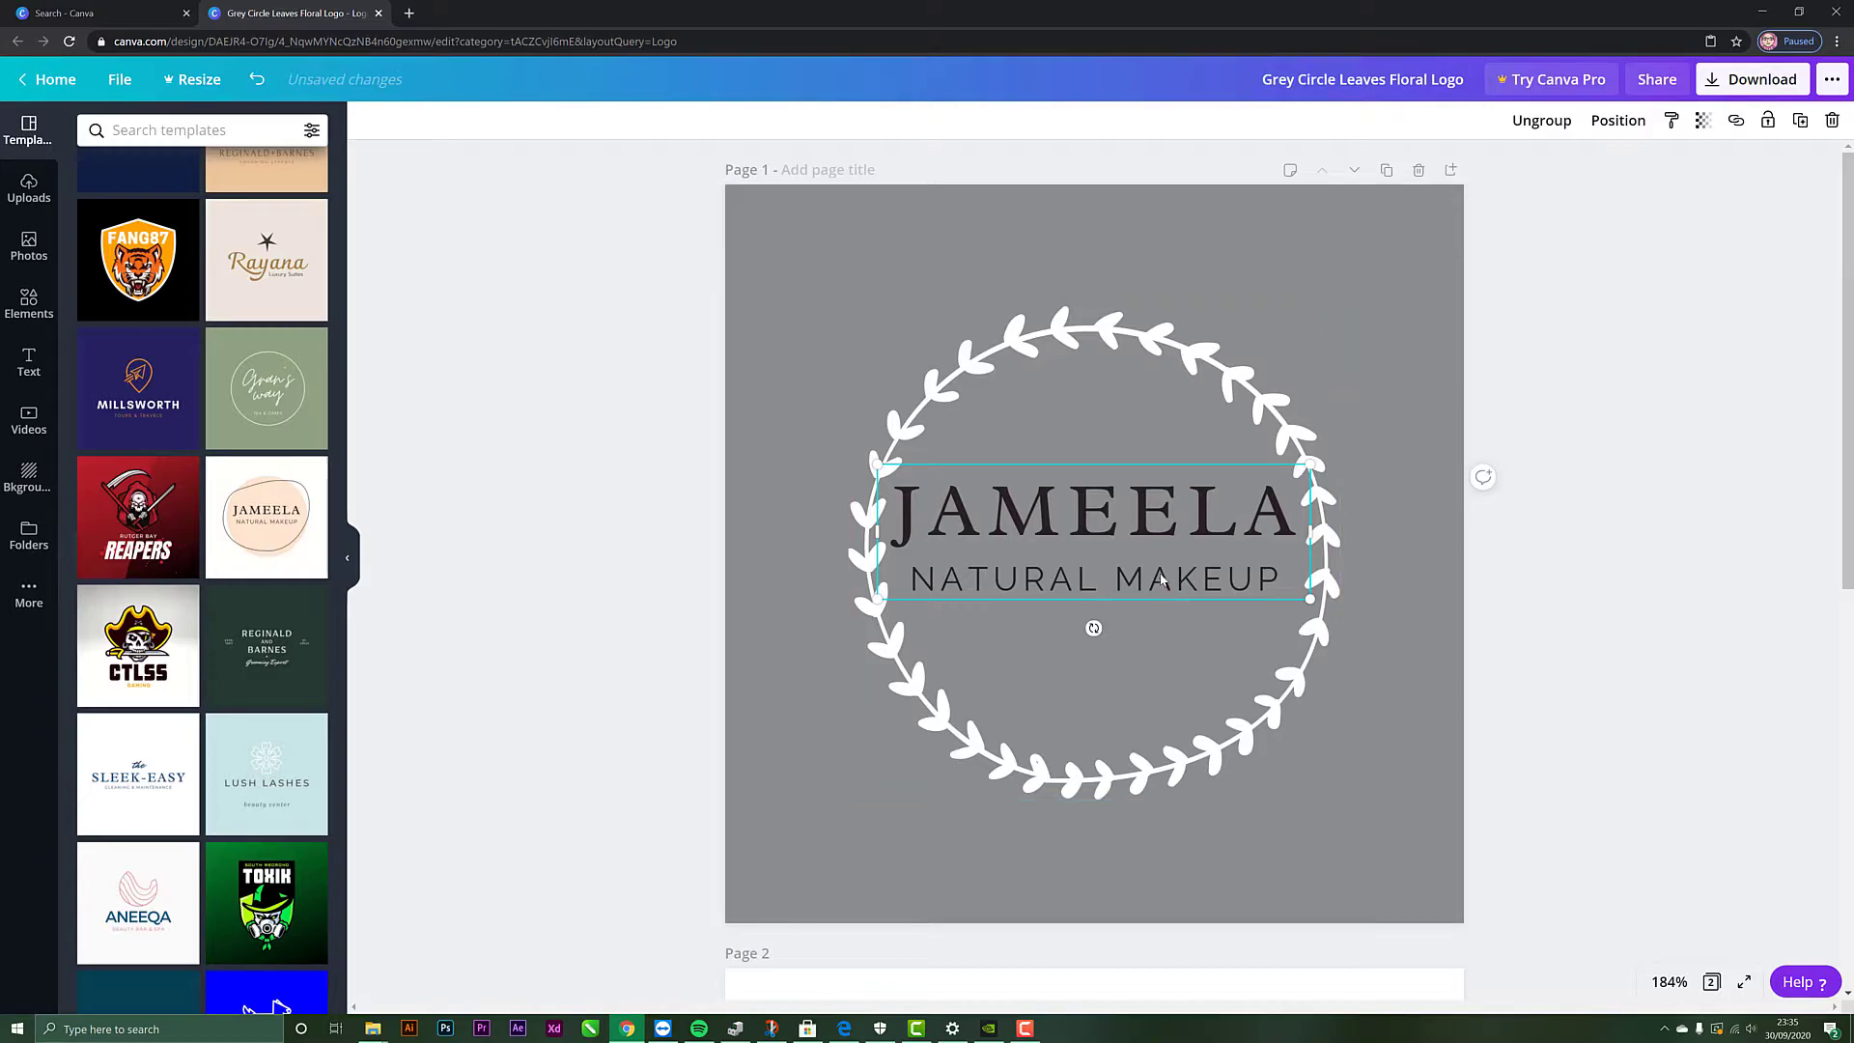
left_click(1149, 526)
left_click_drag(1149, 526, 1145, 544)
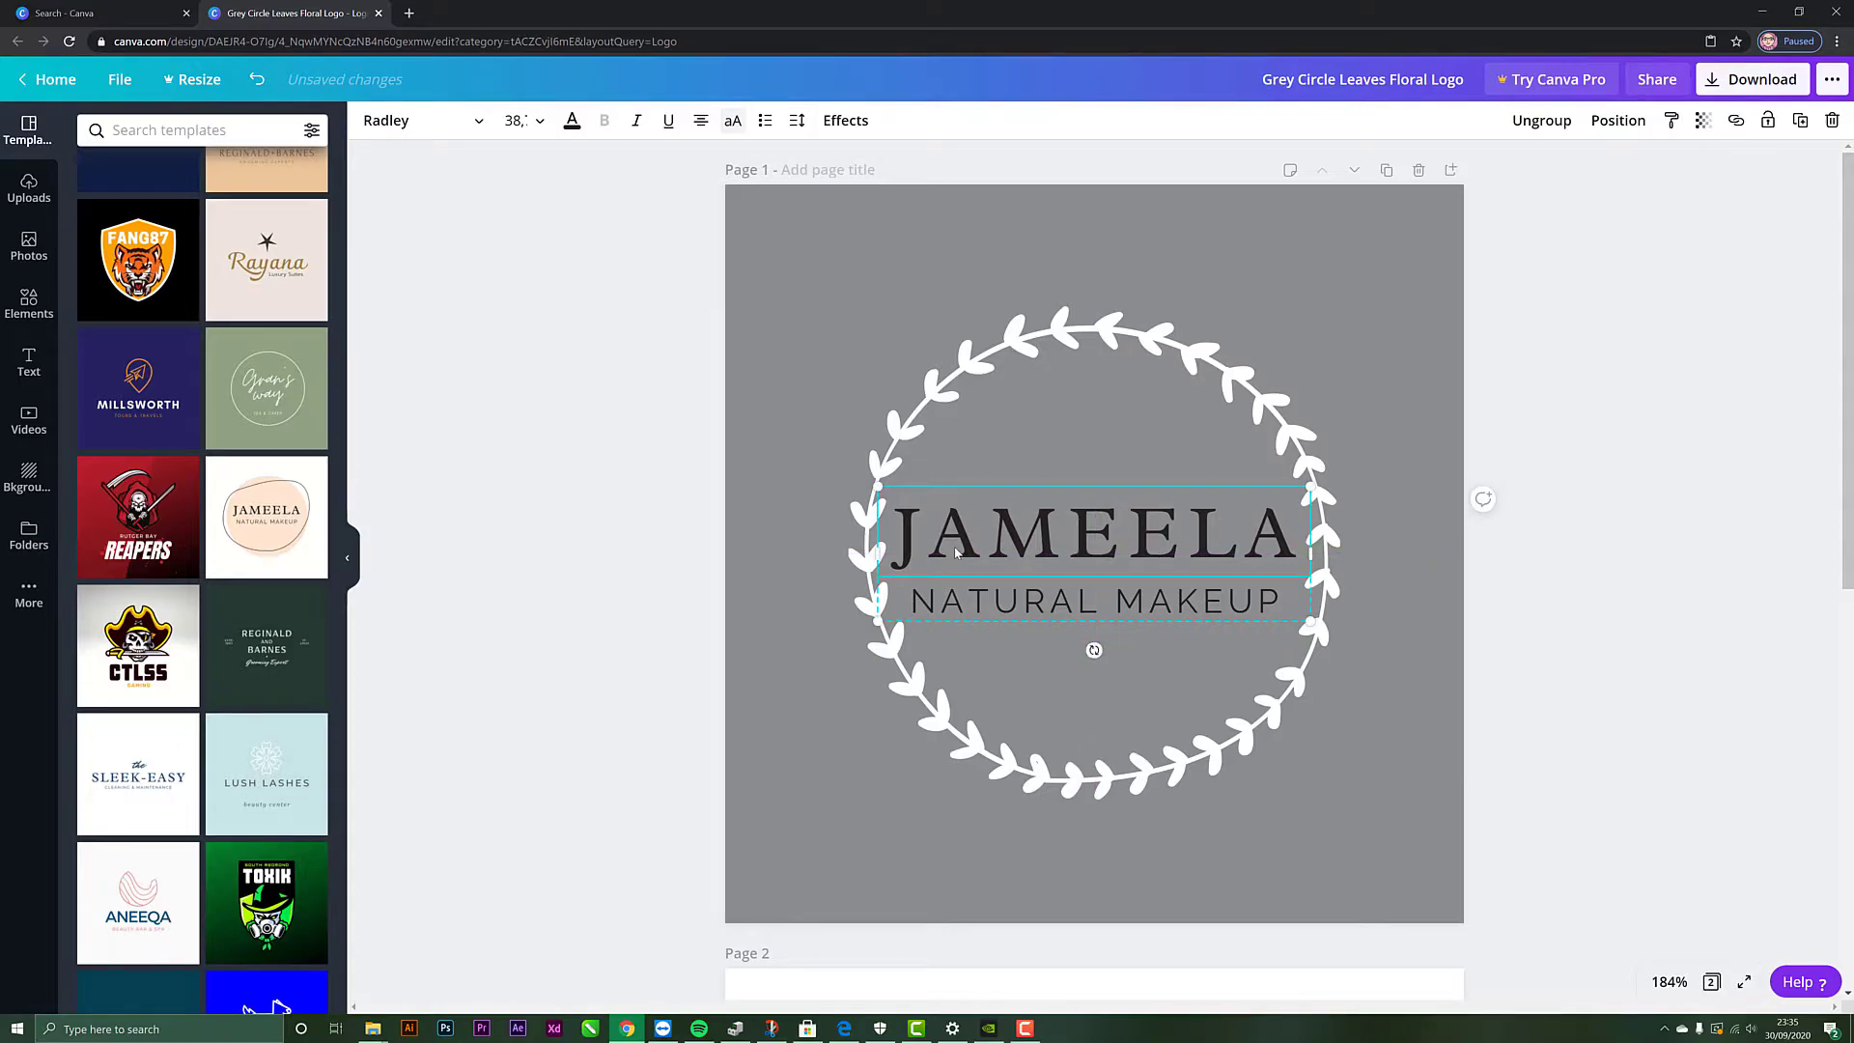
Step: Replace the pasted "JAMEELA" heading on page 1 with "DELICATE"
double_click(1147, 540)
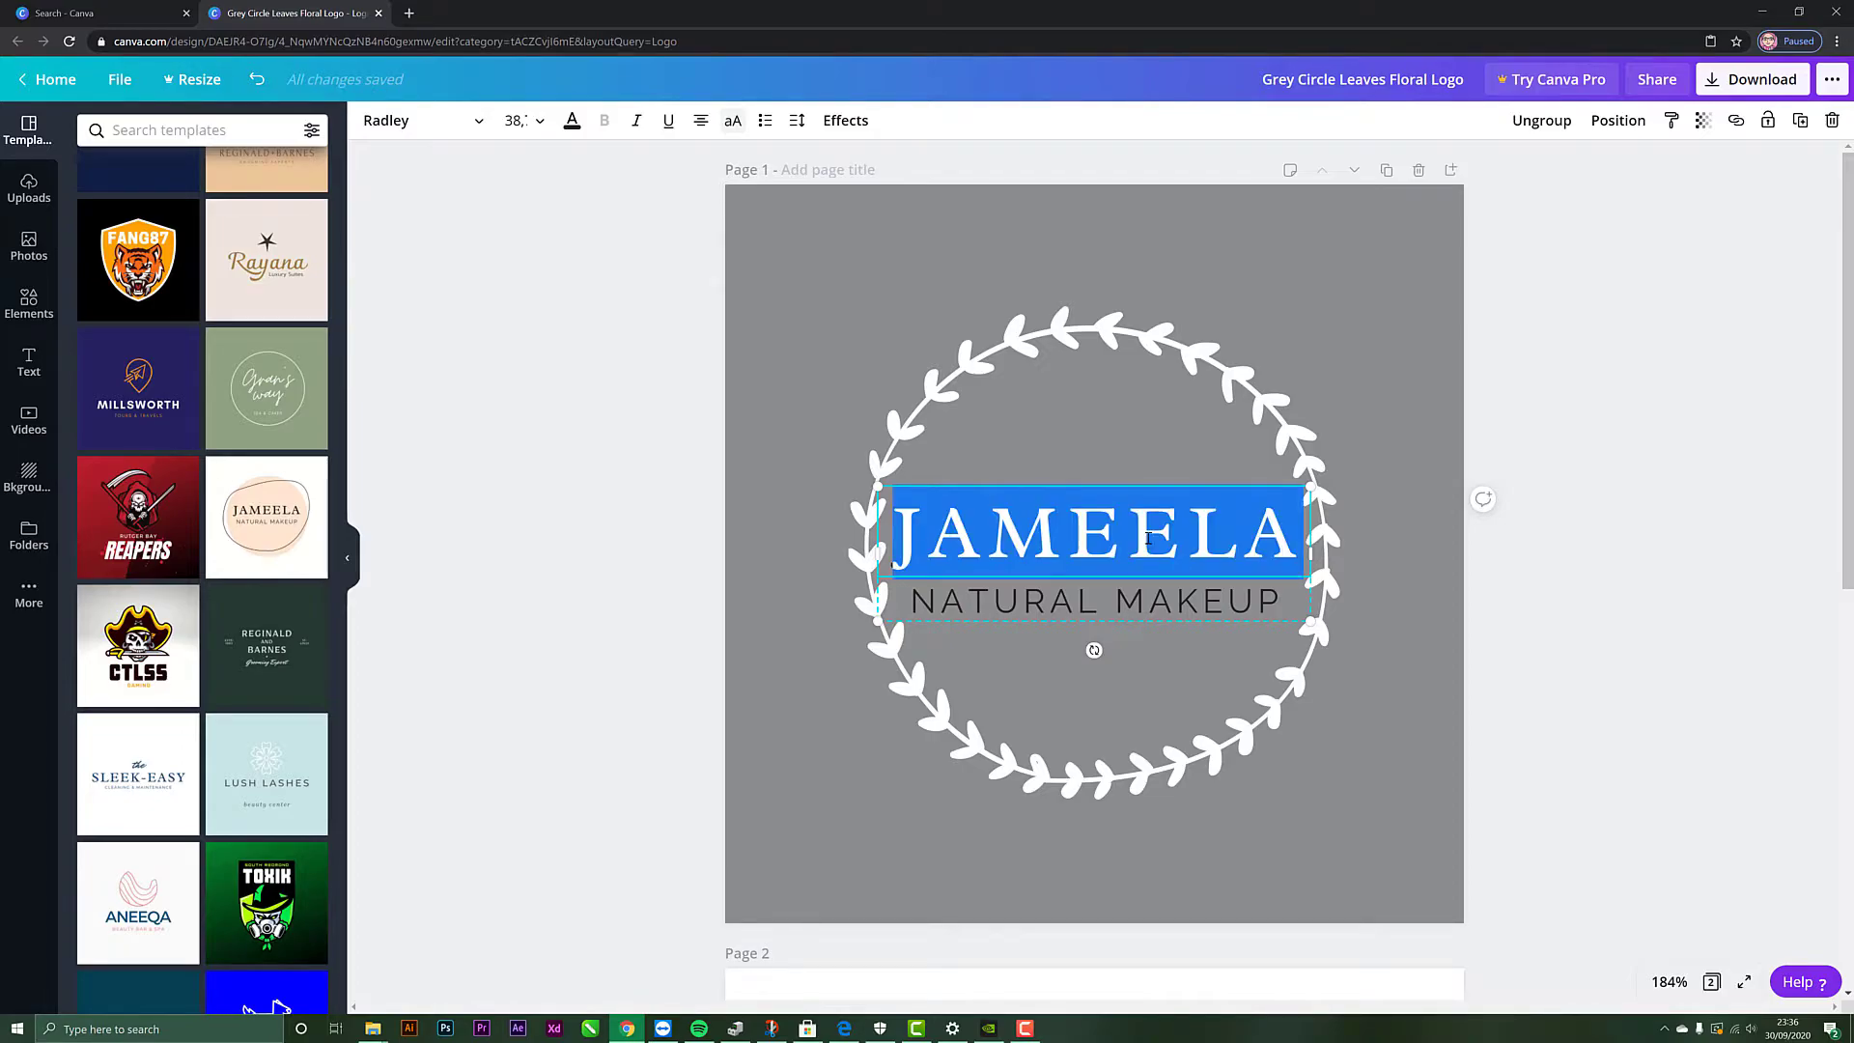
type("DEK")
key("BackSpace")
type("LICATE")
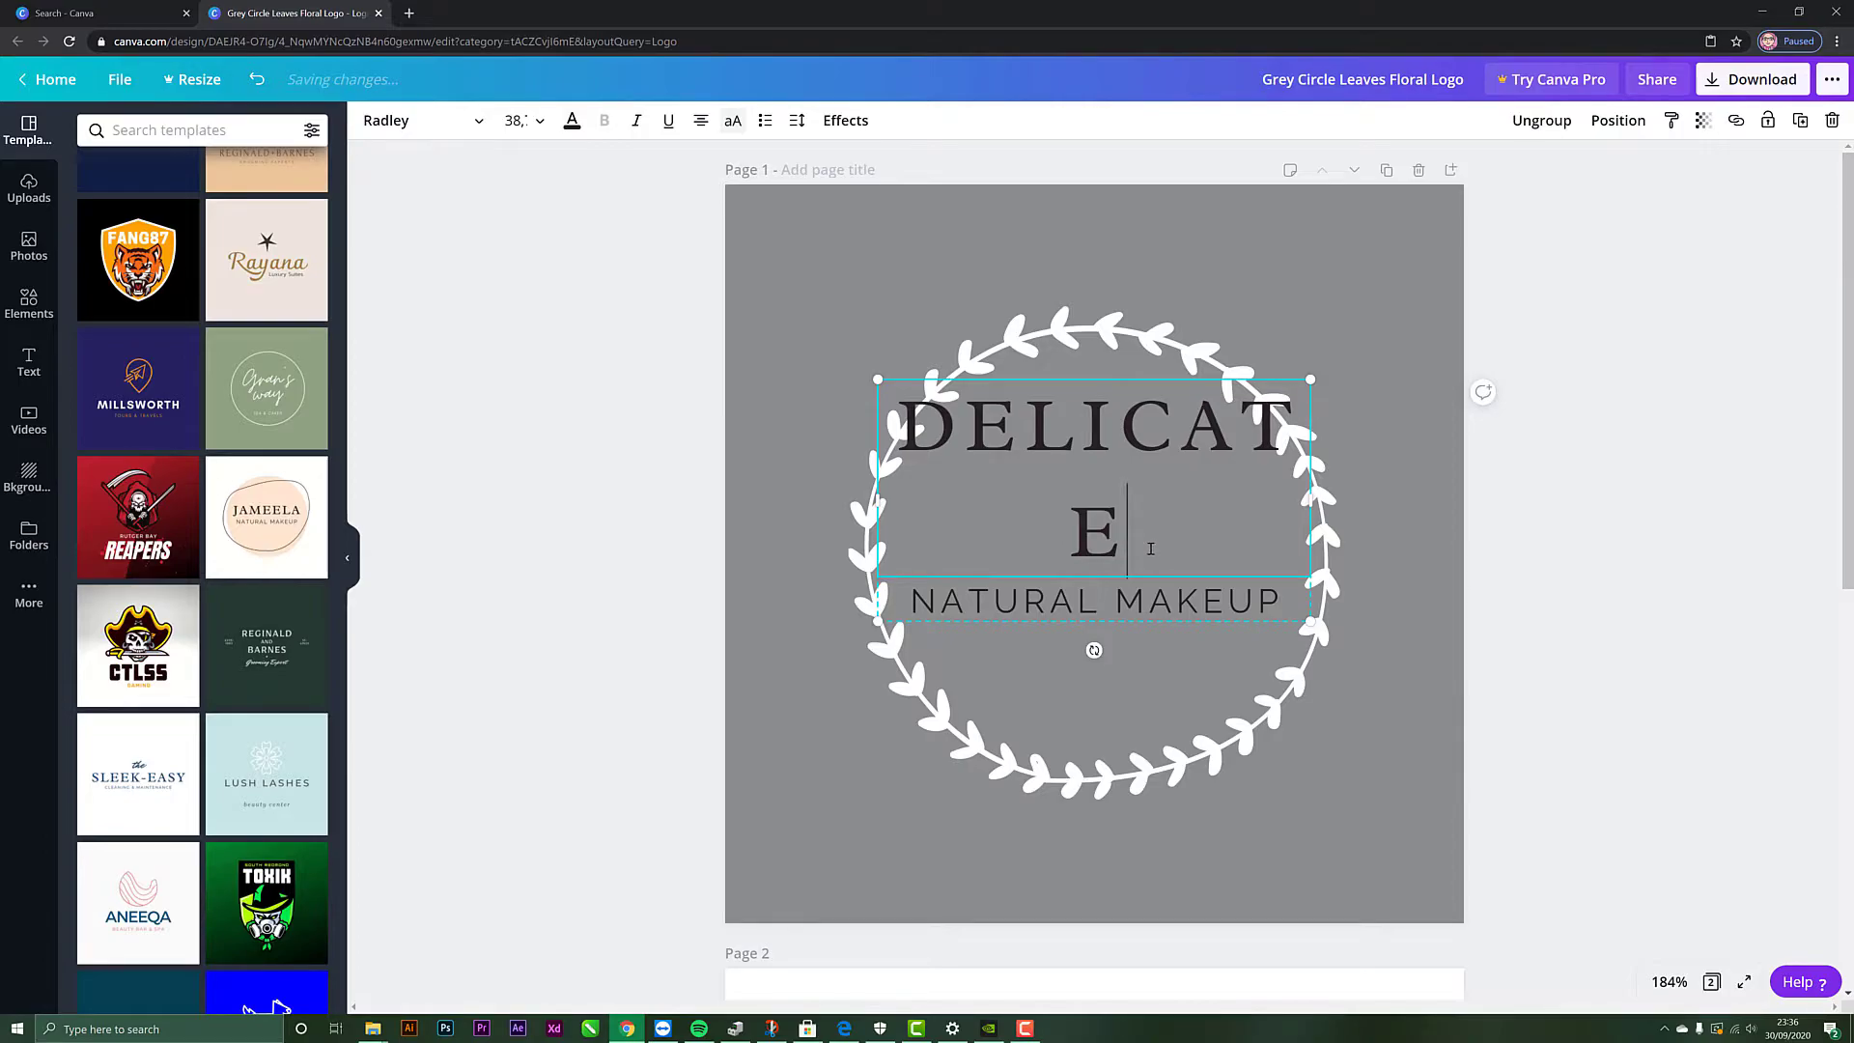
Step: Reduce the font size of the whole "DELICATE" heading to 28 so it fits inside the wreath
left_click_drag(1155, 545, 901, 429)
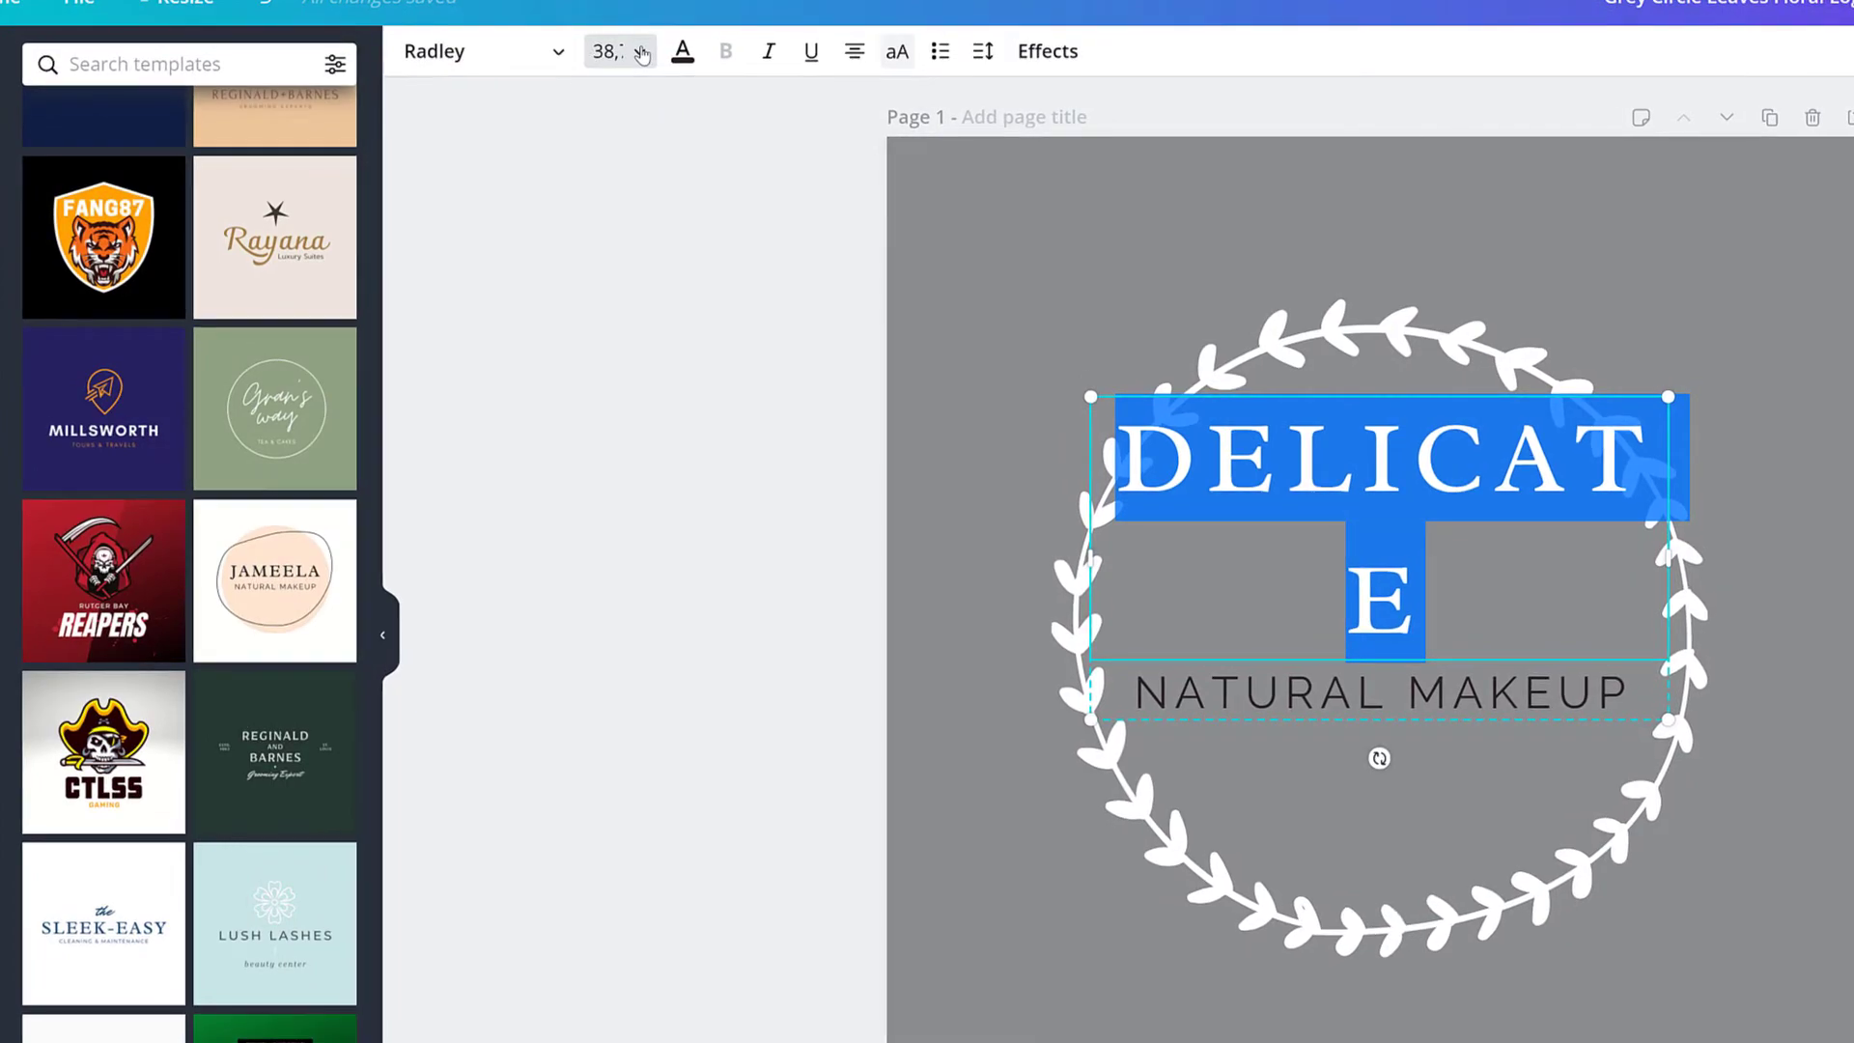
left_click(642, 53)
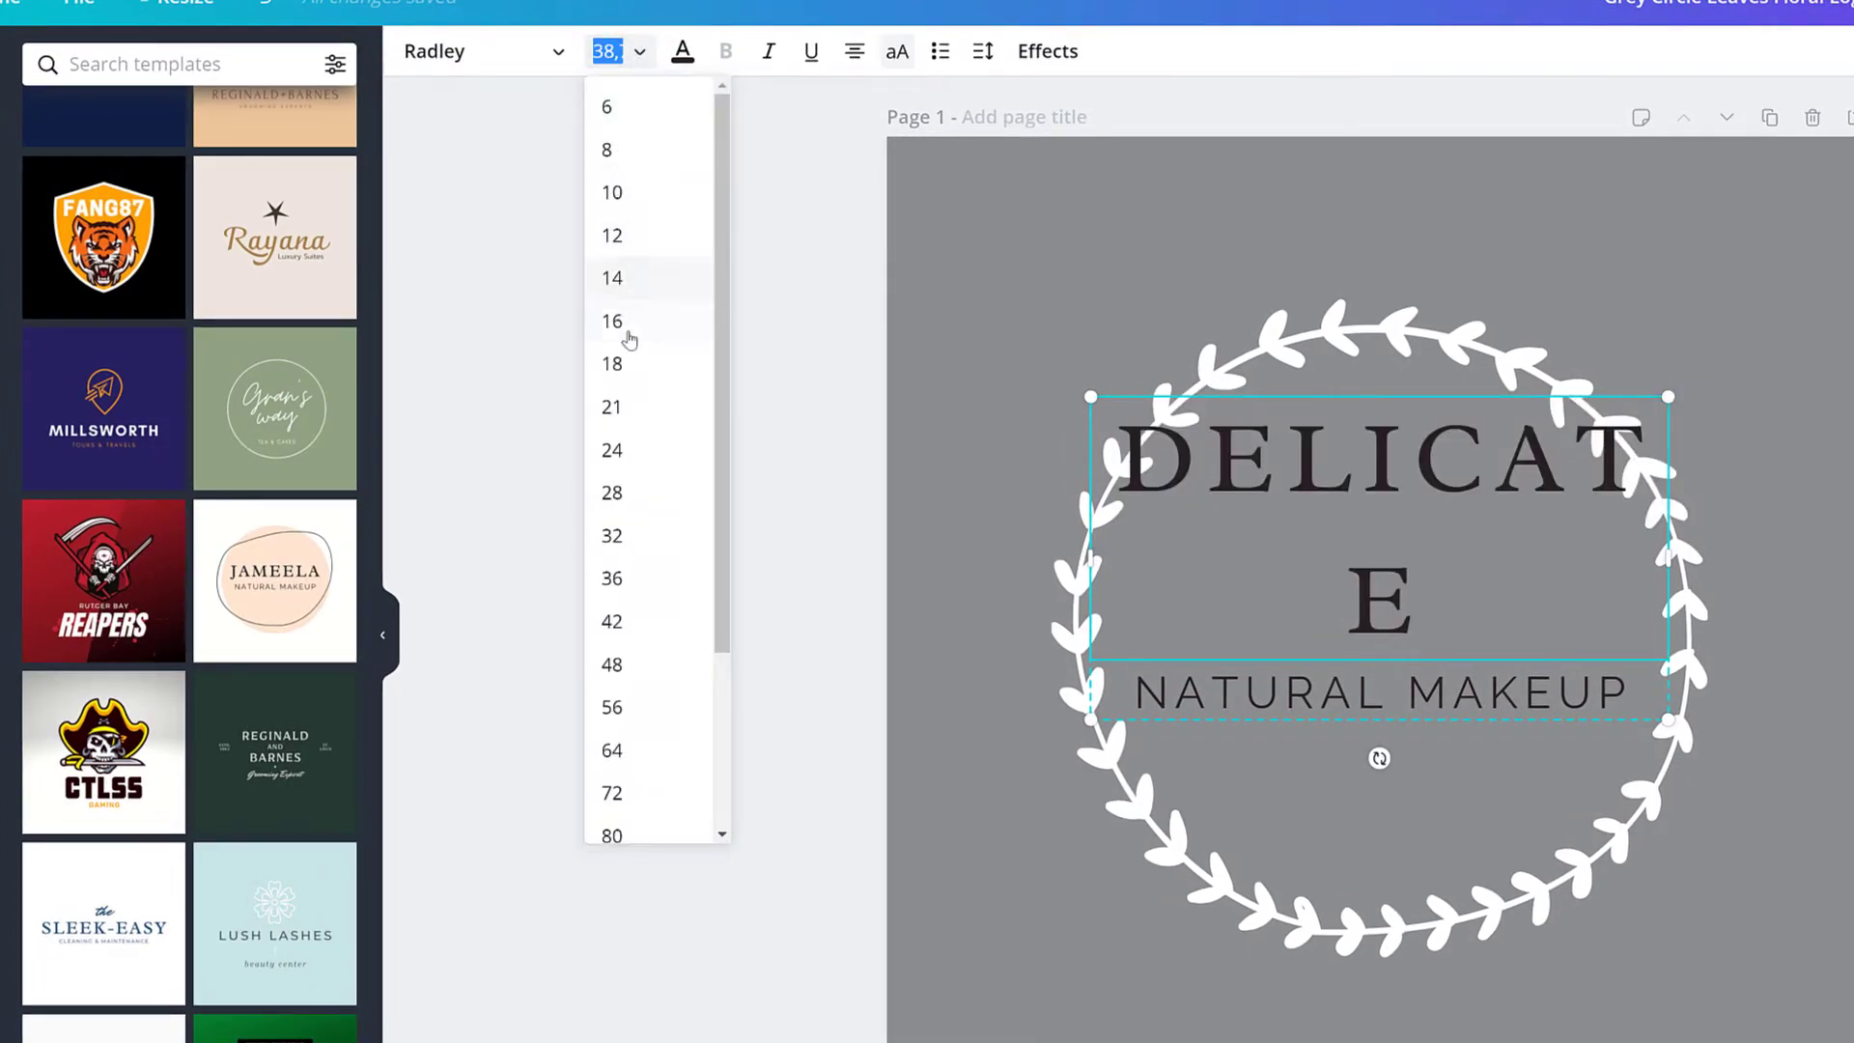
left_click(619, 581)
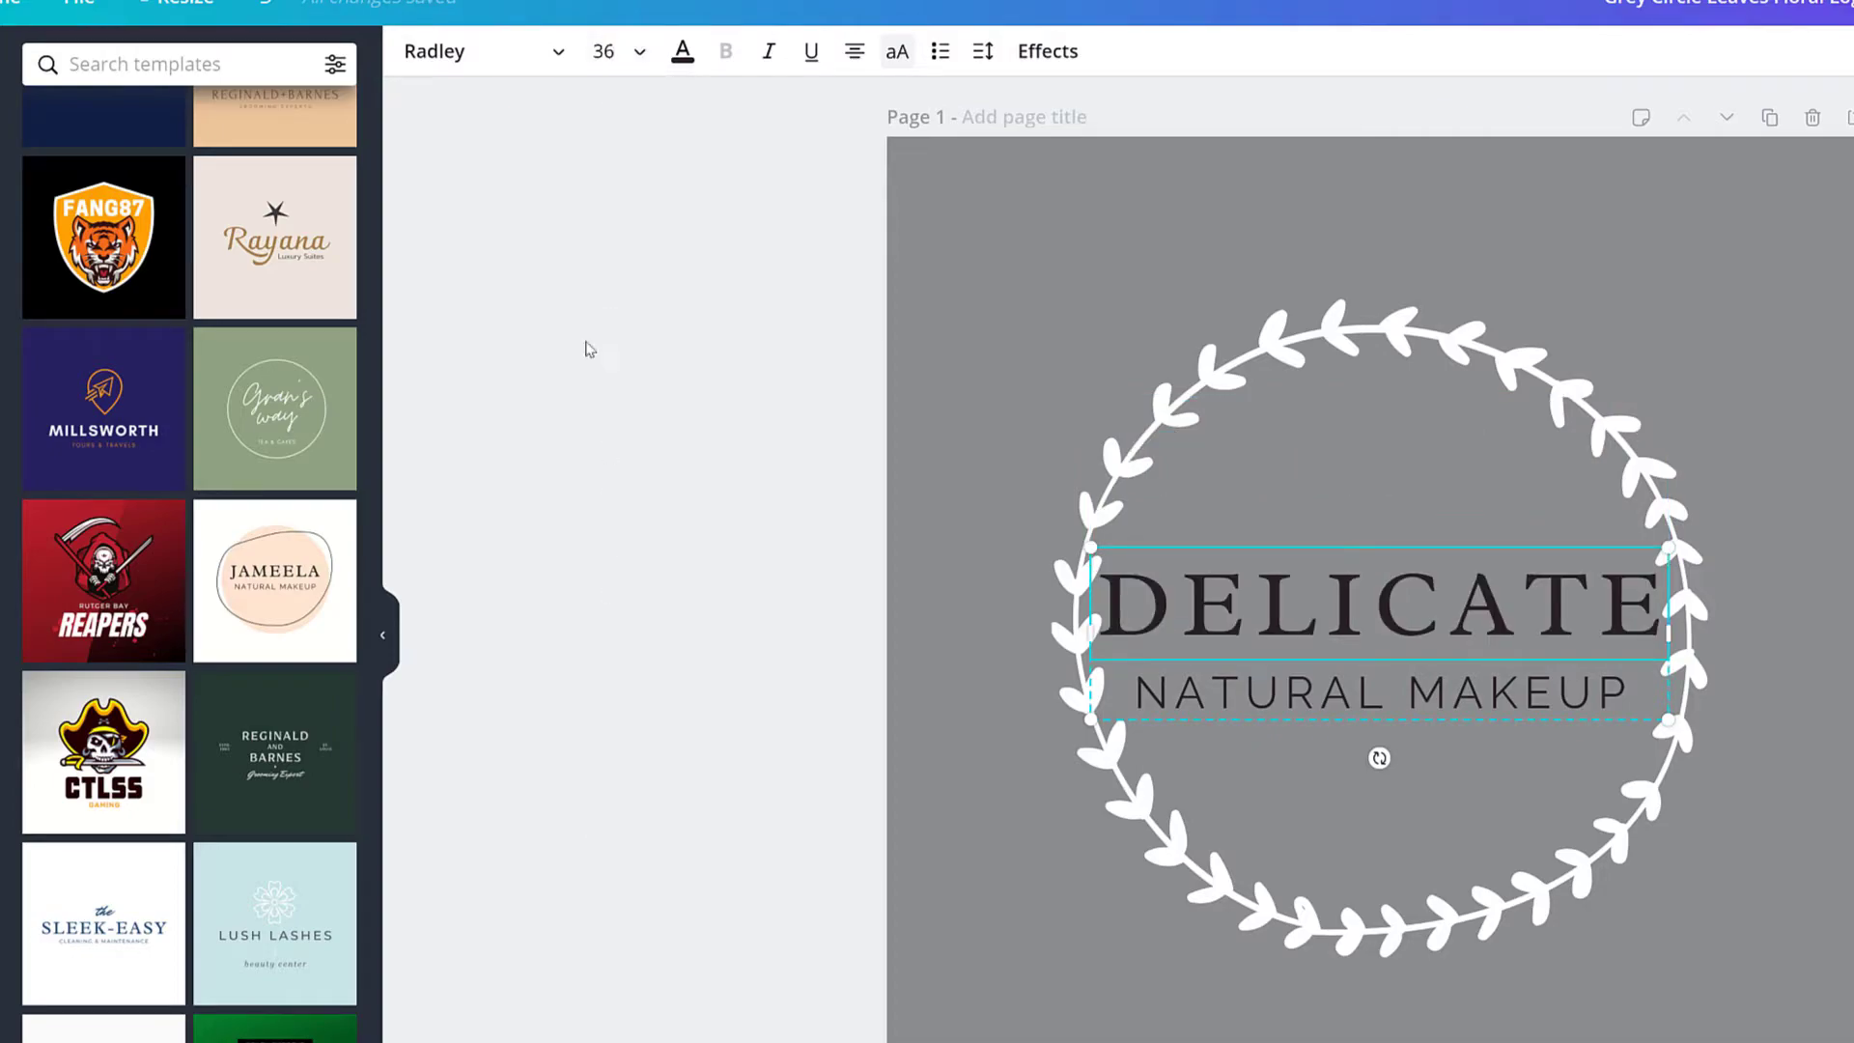
left_click(639, 54)
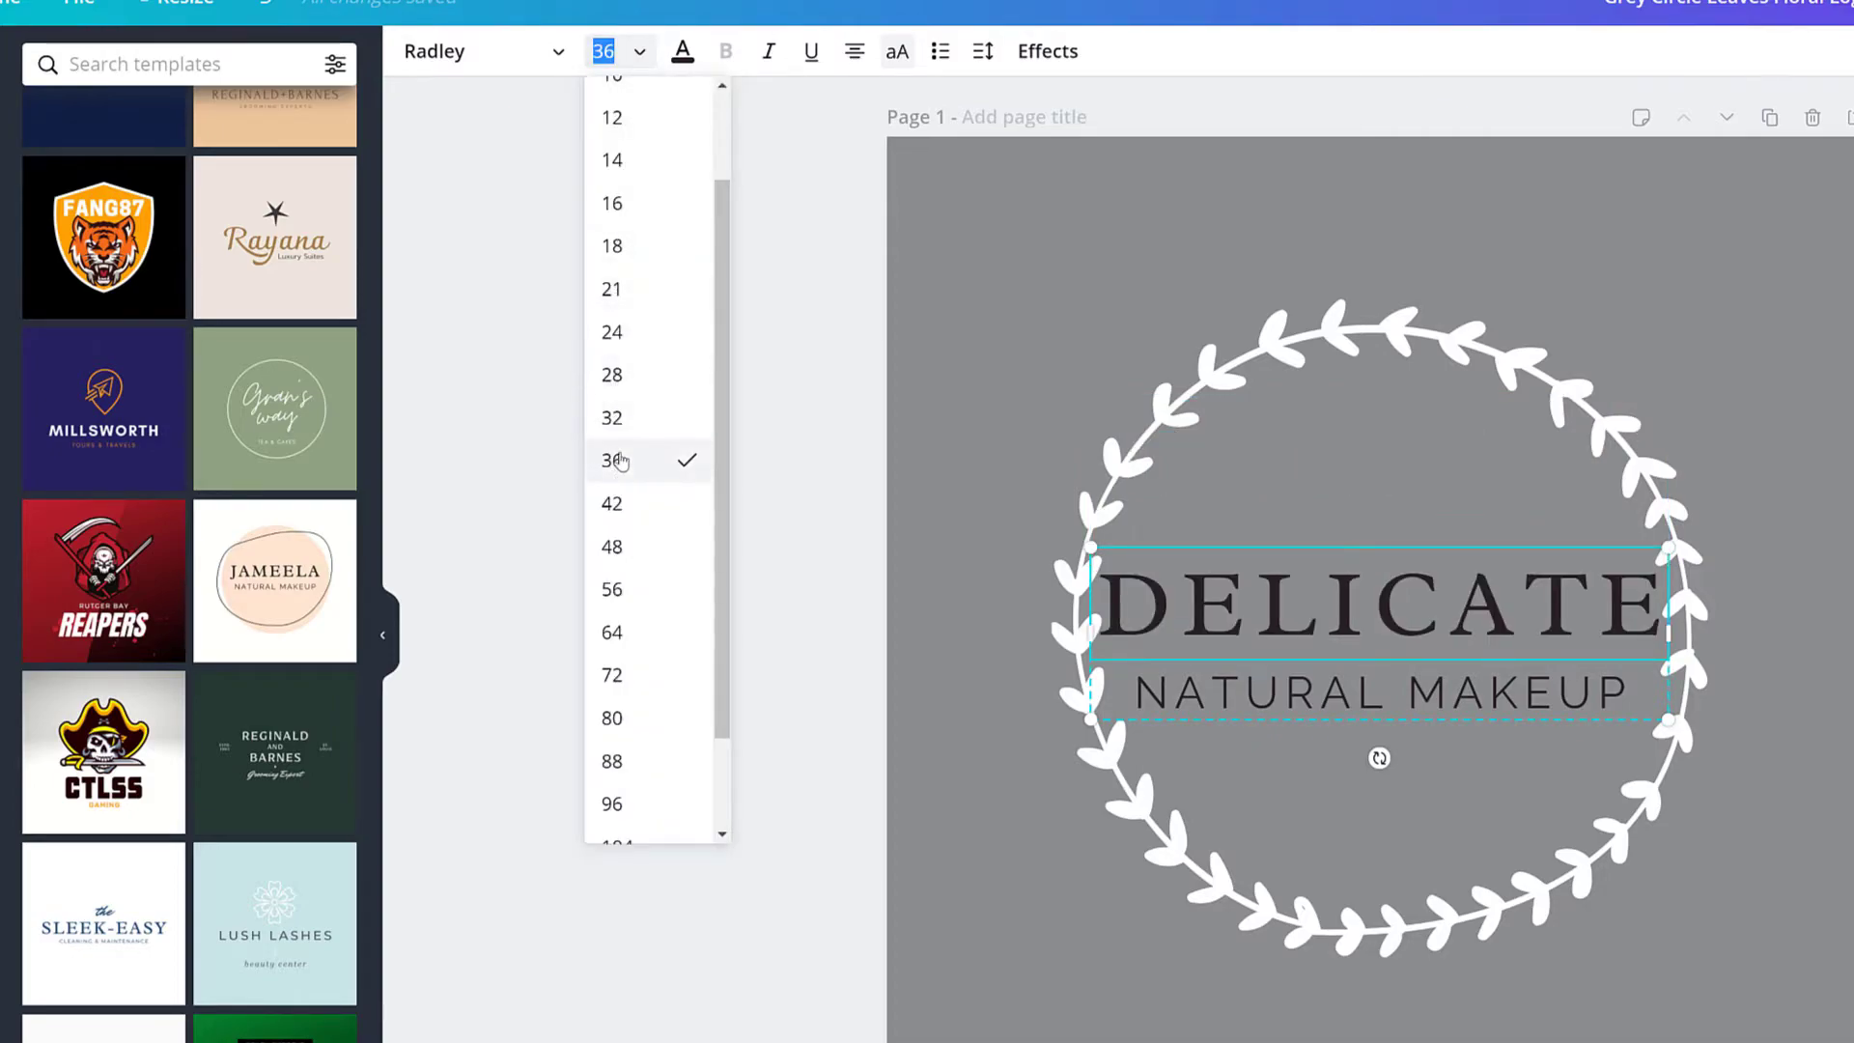
left_click(612, 417)
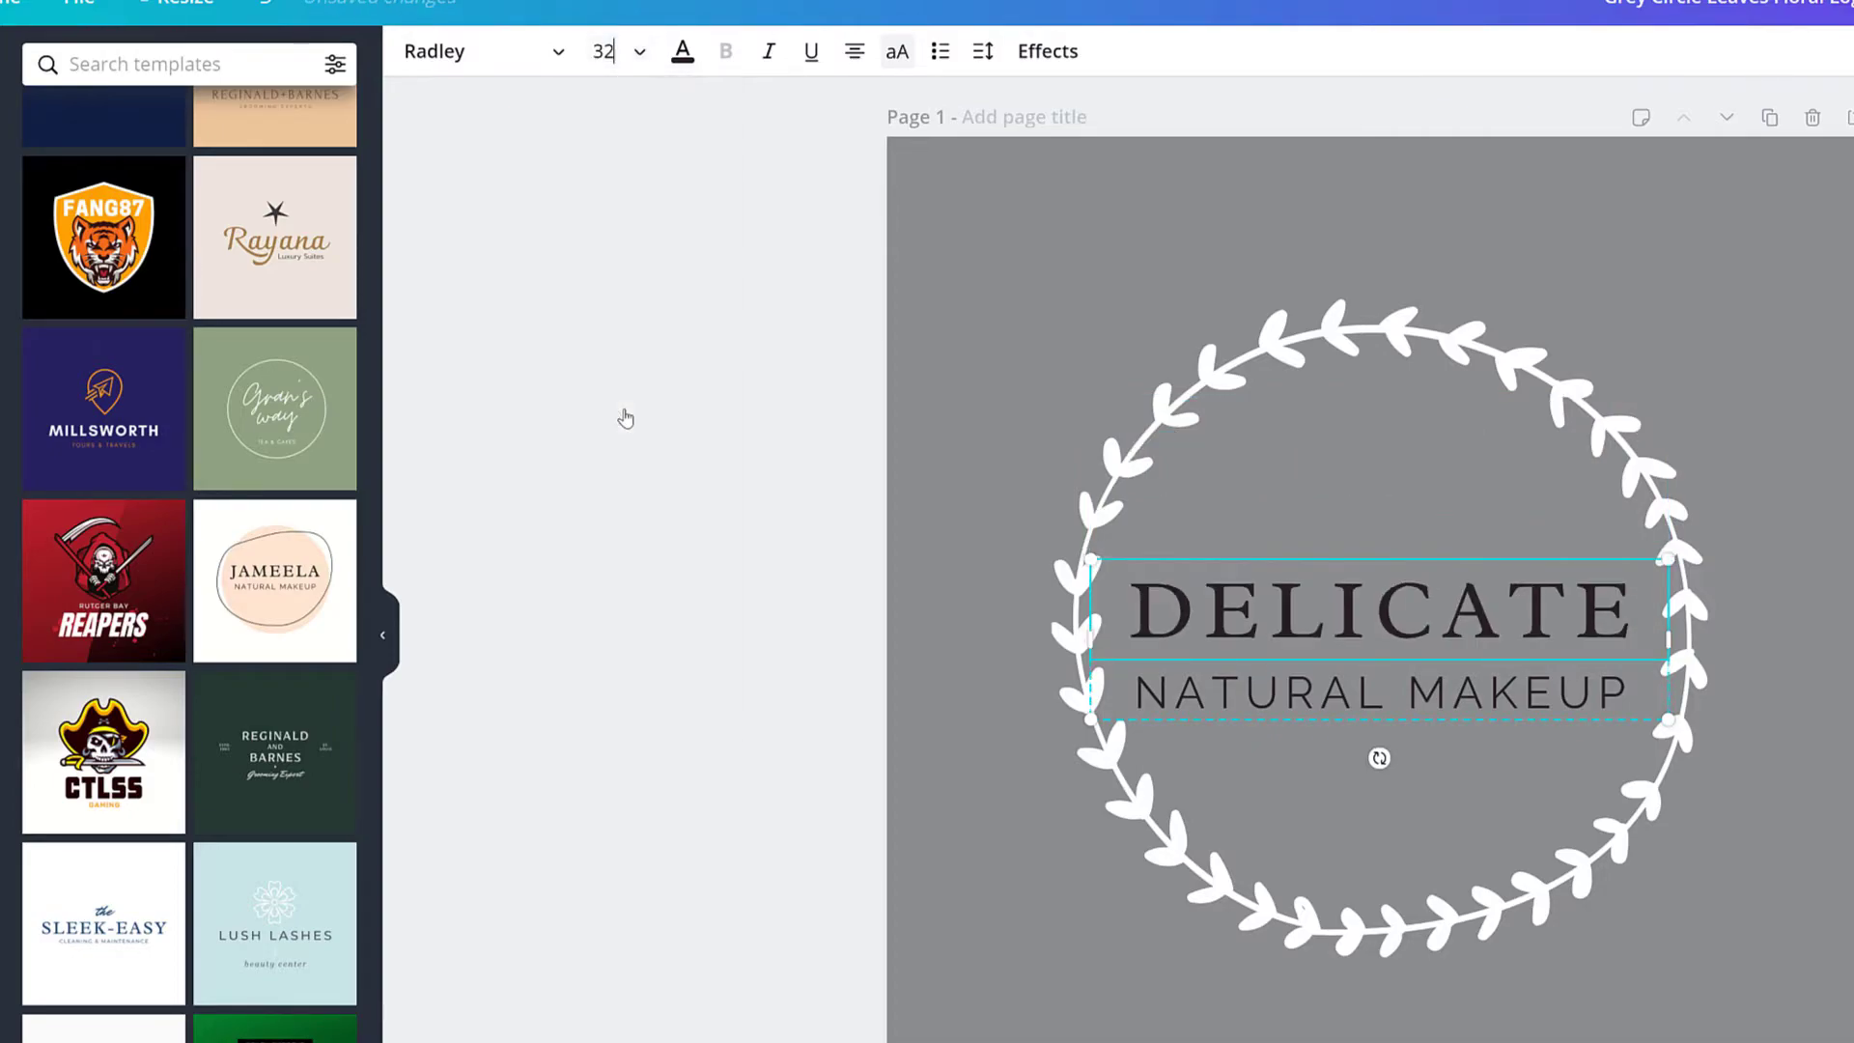
left_click(636, 56)
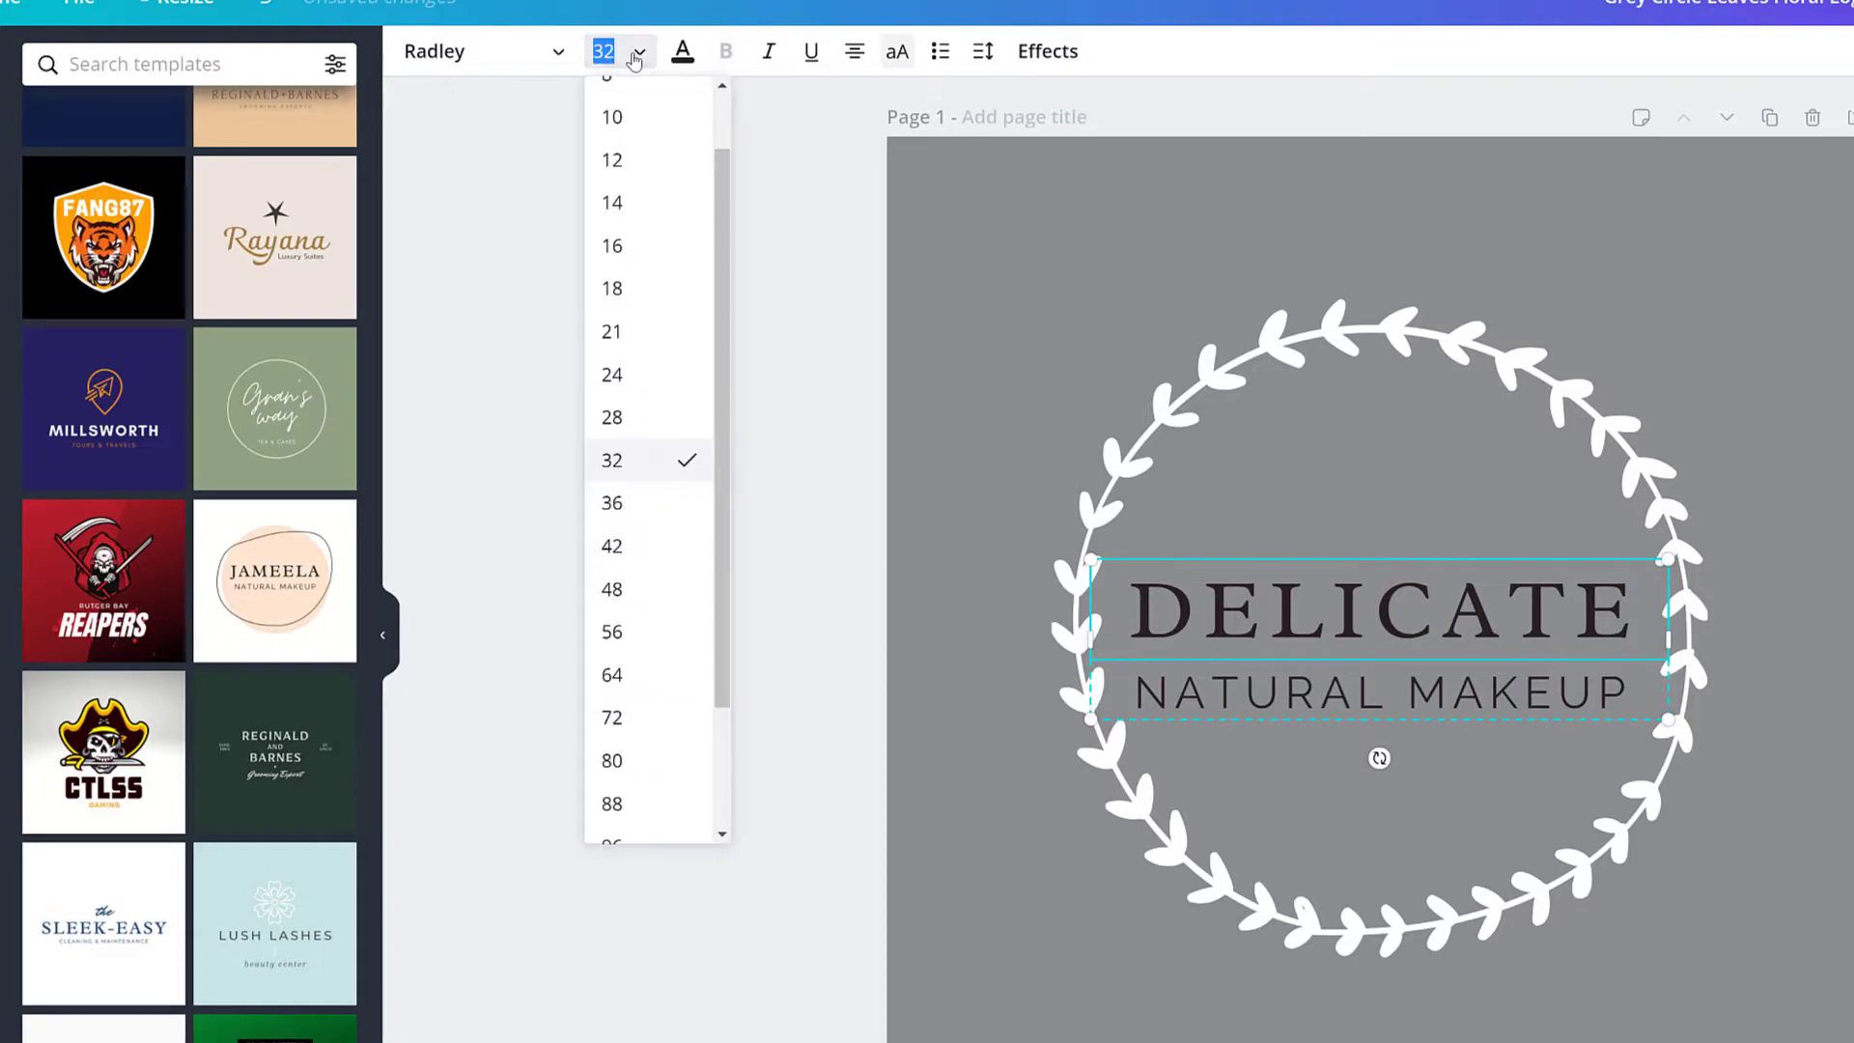
left_click(638, 430)
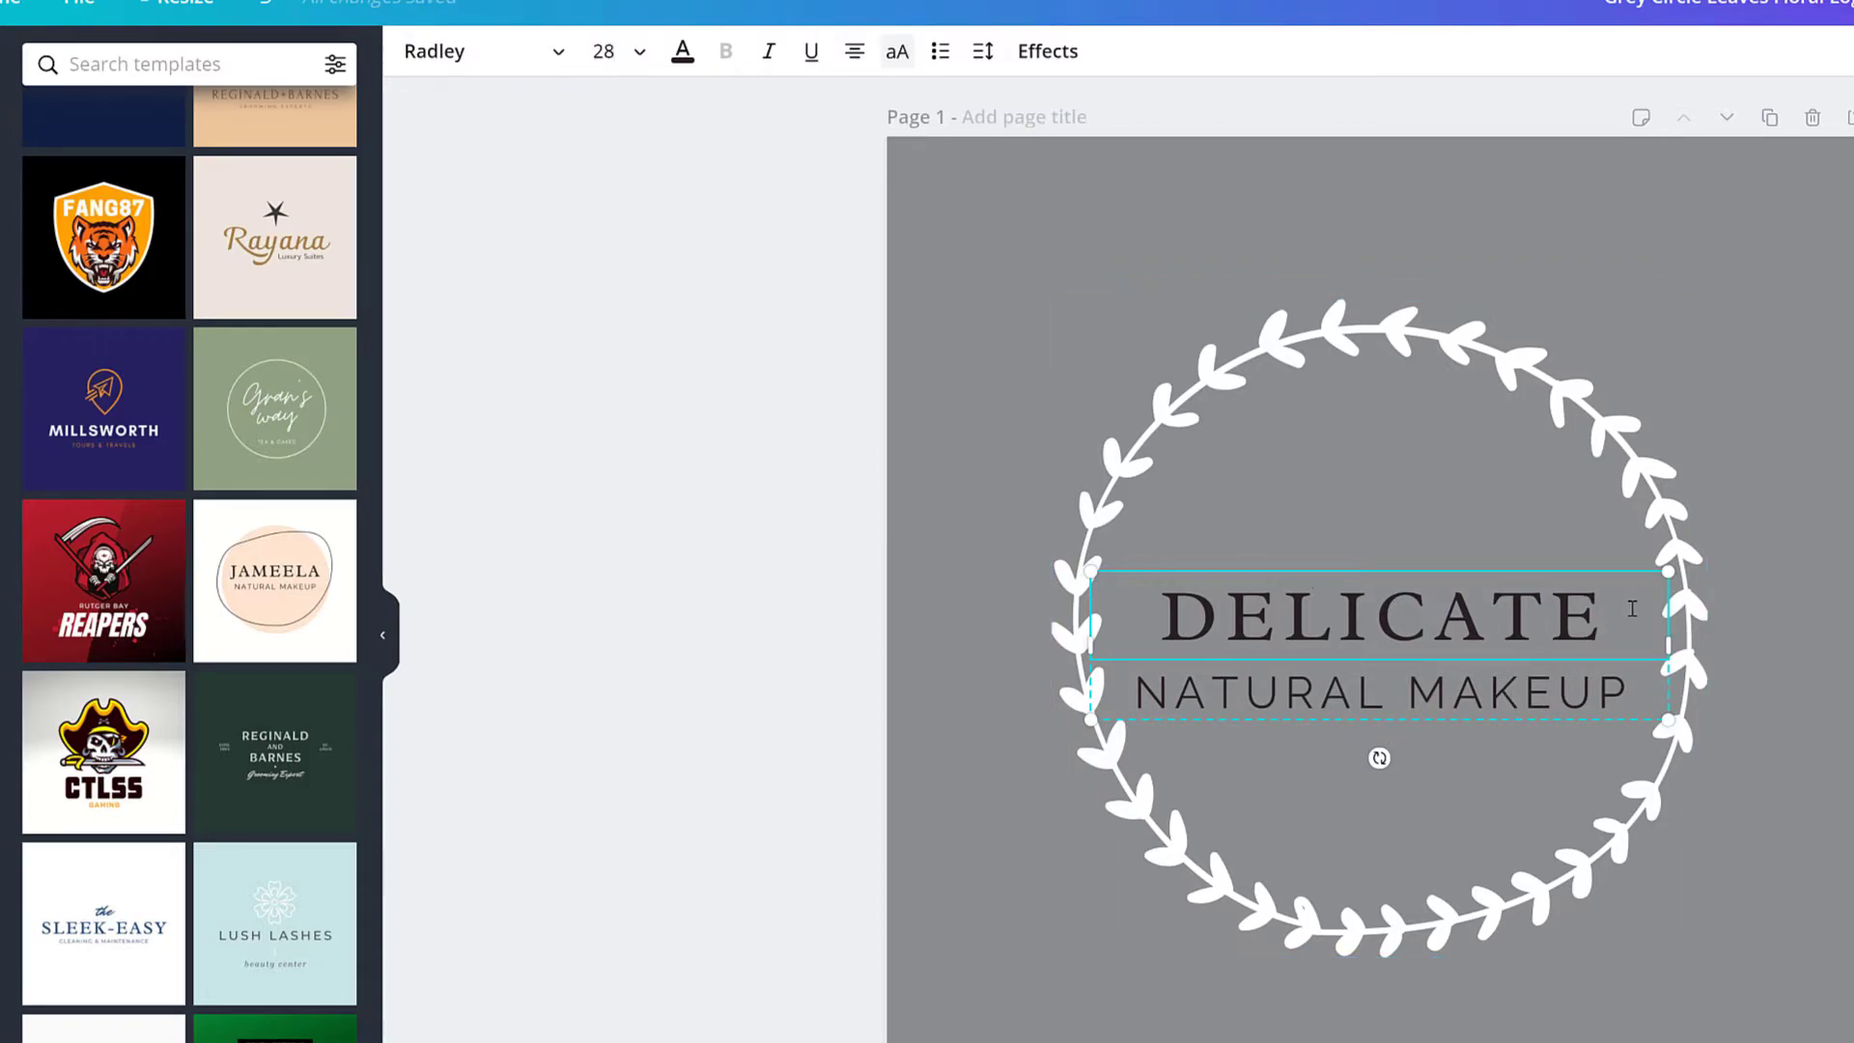
Step: Change the text color of the "DELICATE" heading to the white document color
left_click_drag(1632, 608, 1151, 609)
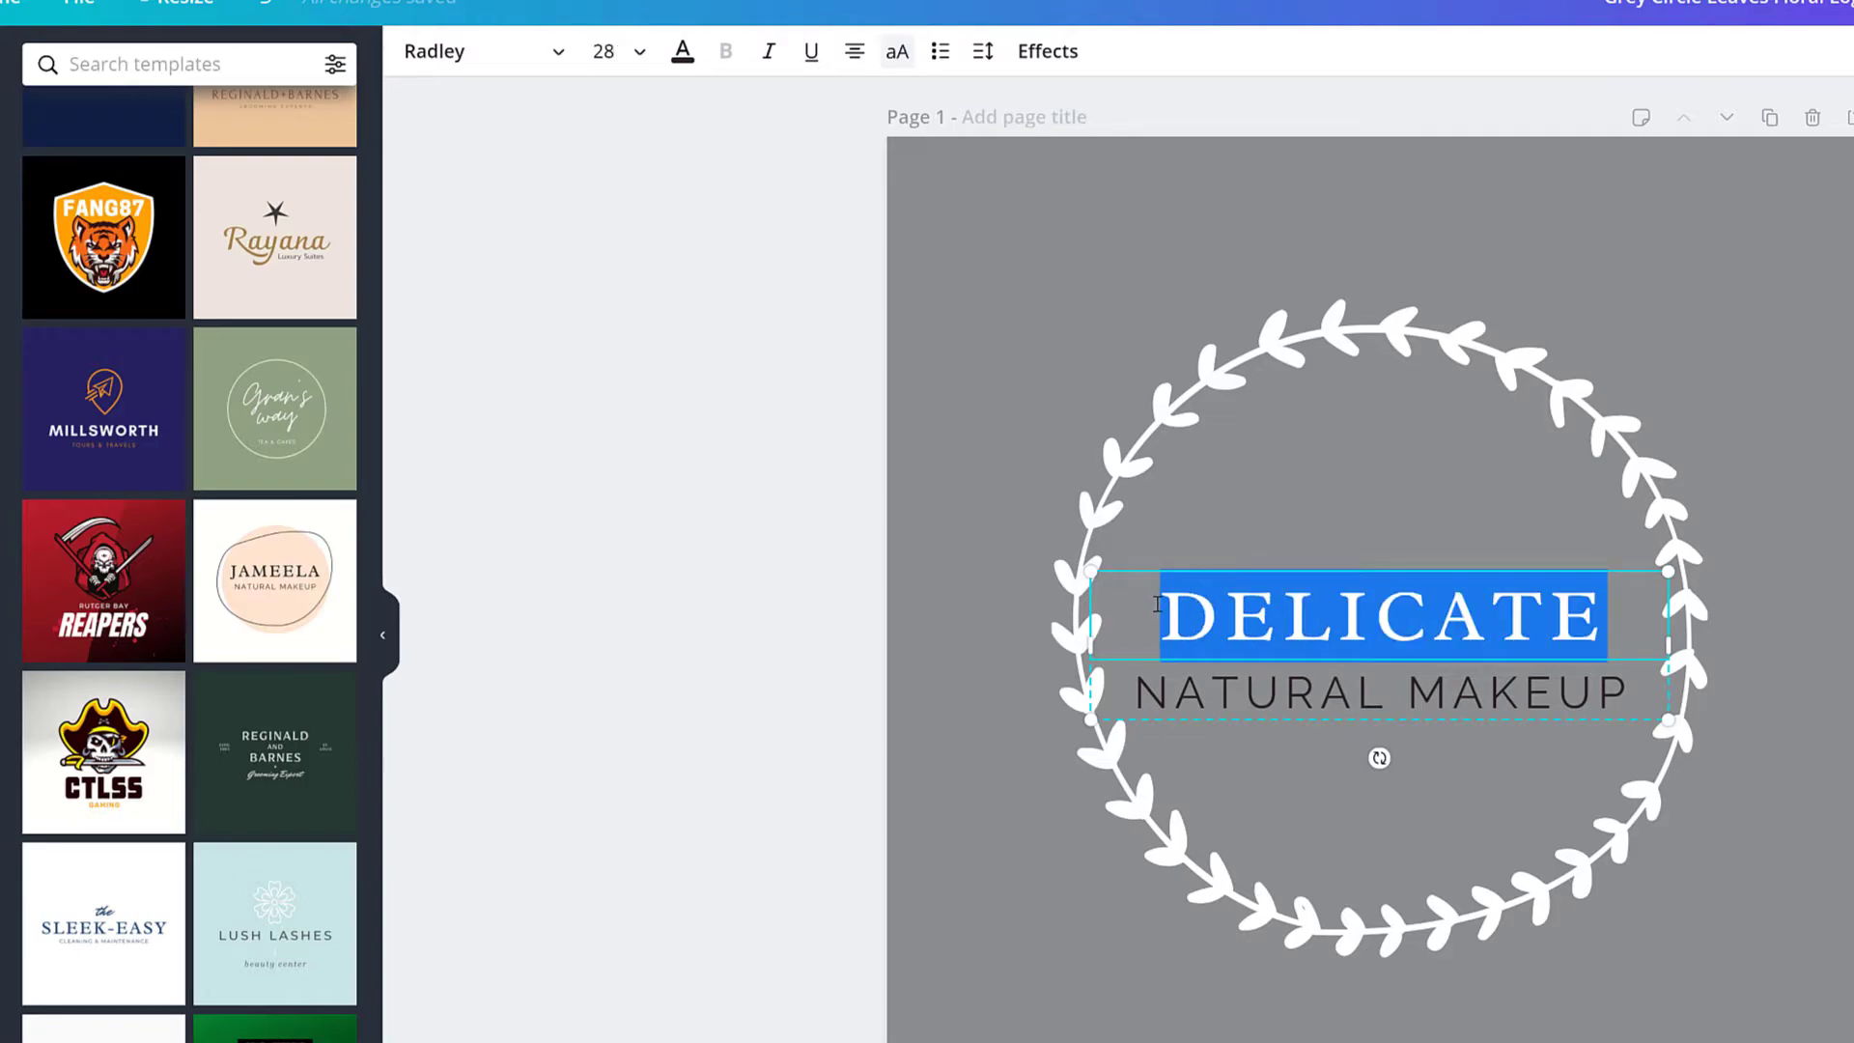
left_click(682, 54)
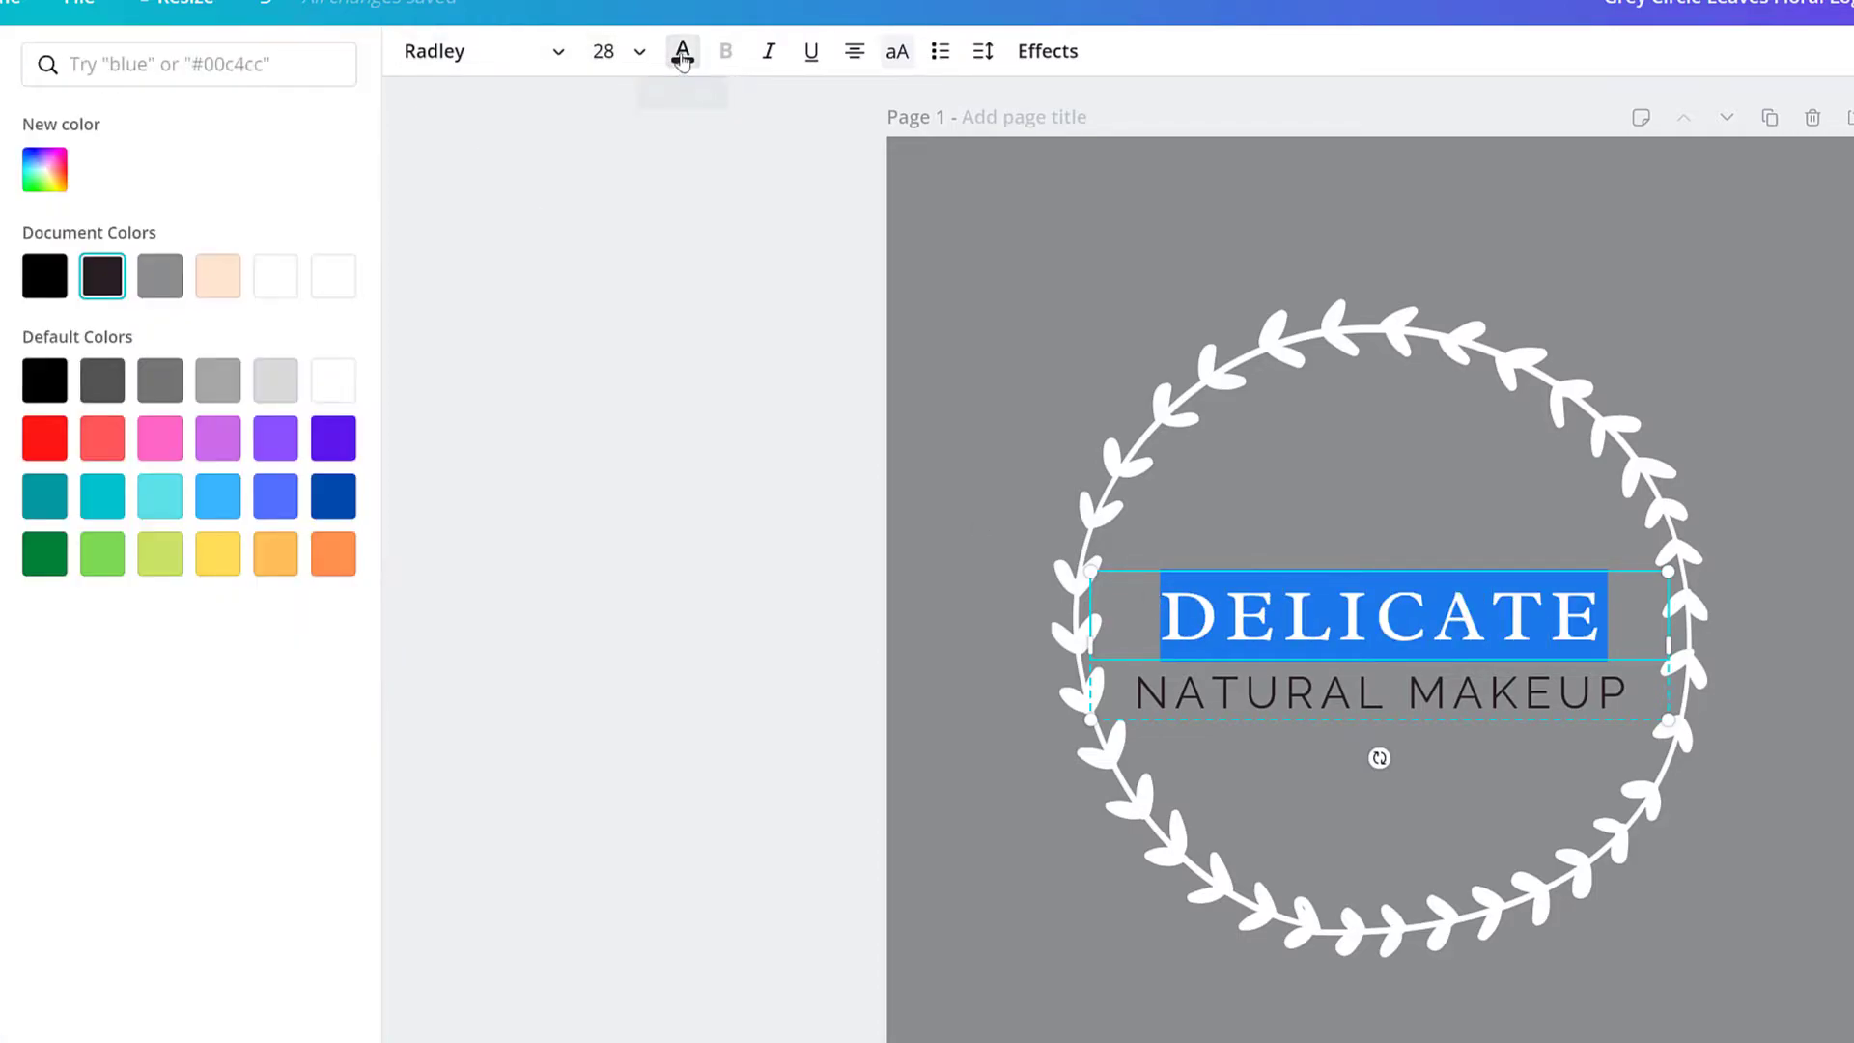
left_click(326, 289)
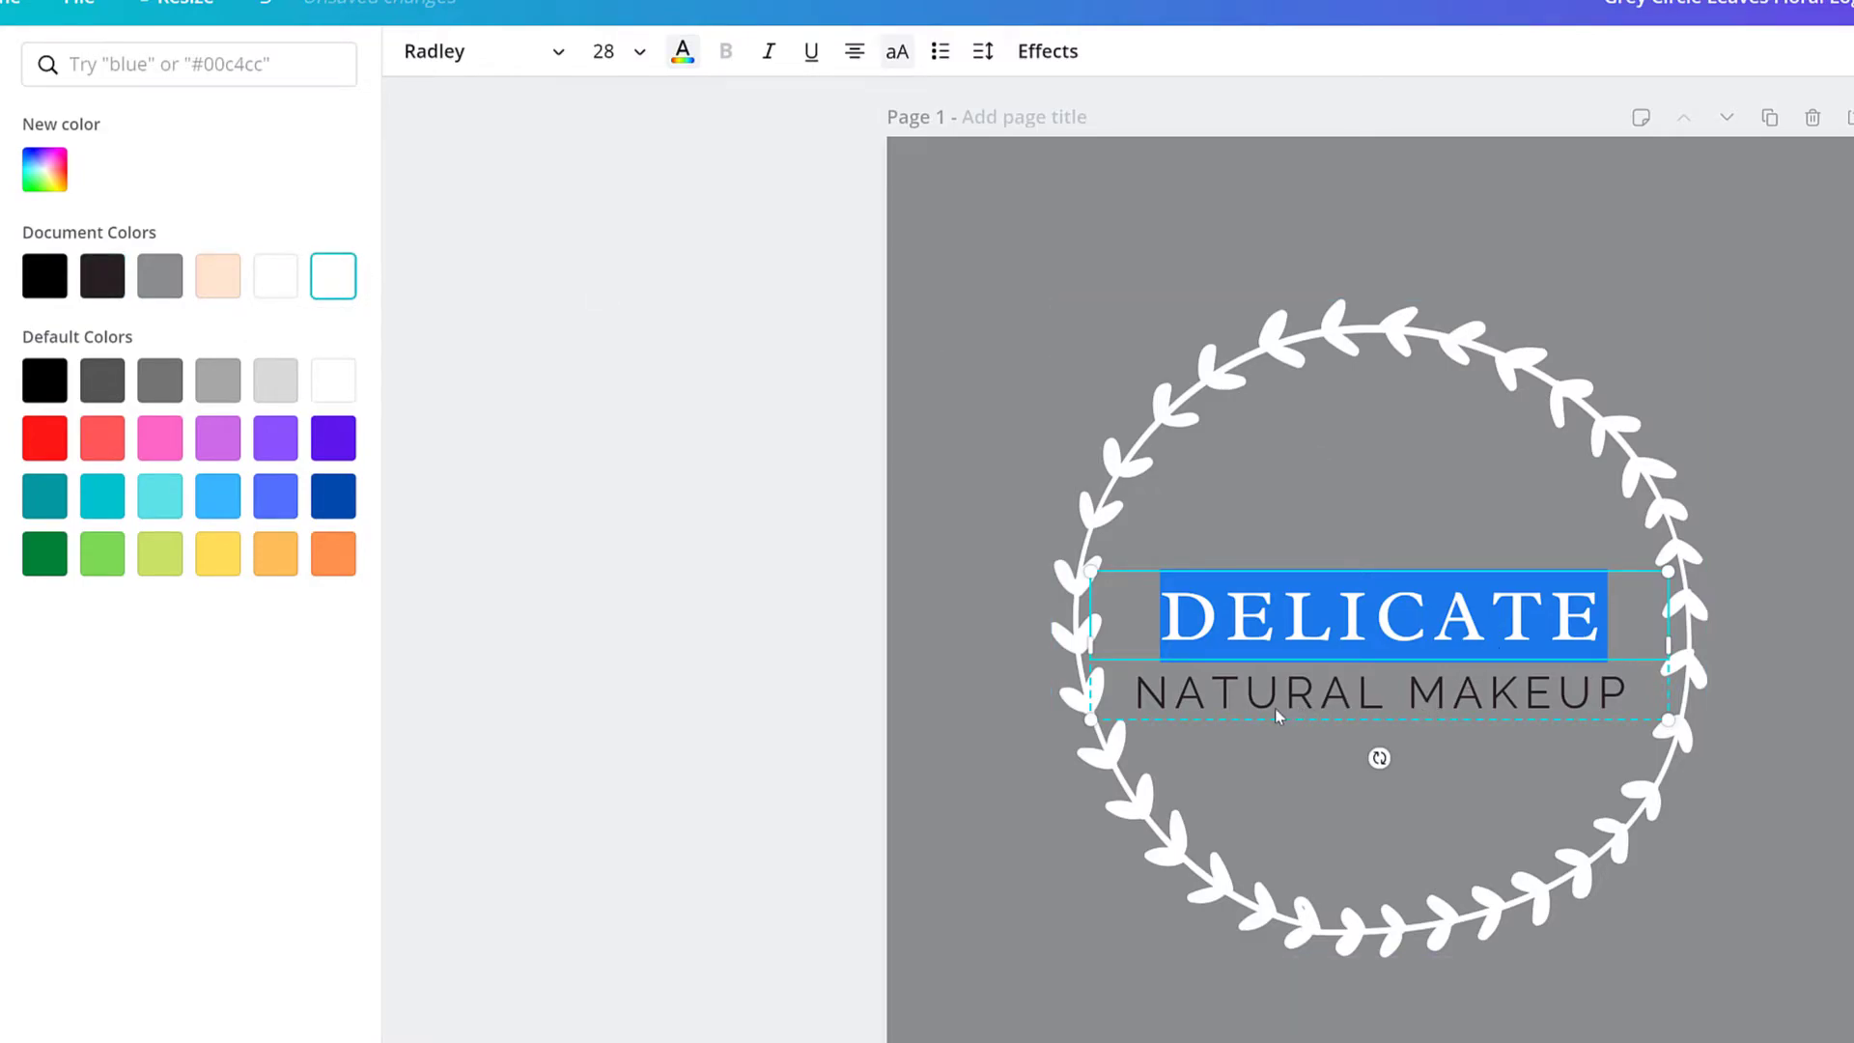
Step: Replace the "NATURAL MAKEUP" line below the heading with "CAKE AND PASTRY"
left_click(1143, 701)
left_click_drag(1139, 695, 1640, 695)
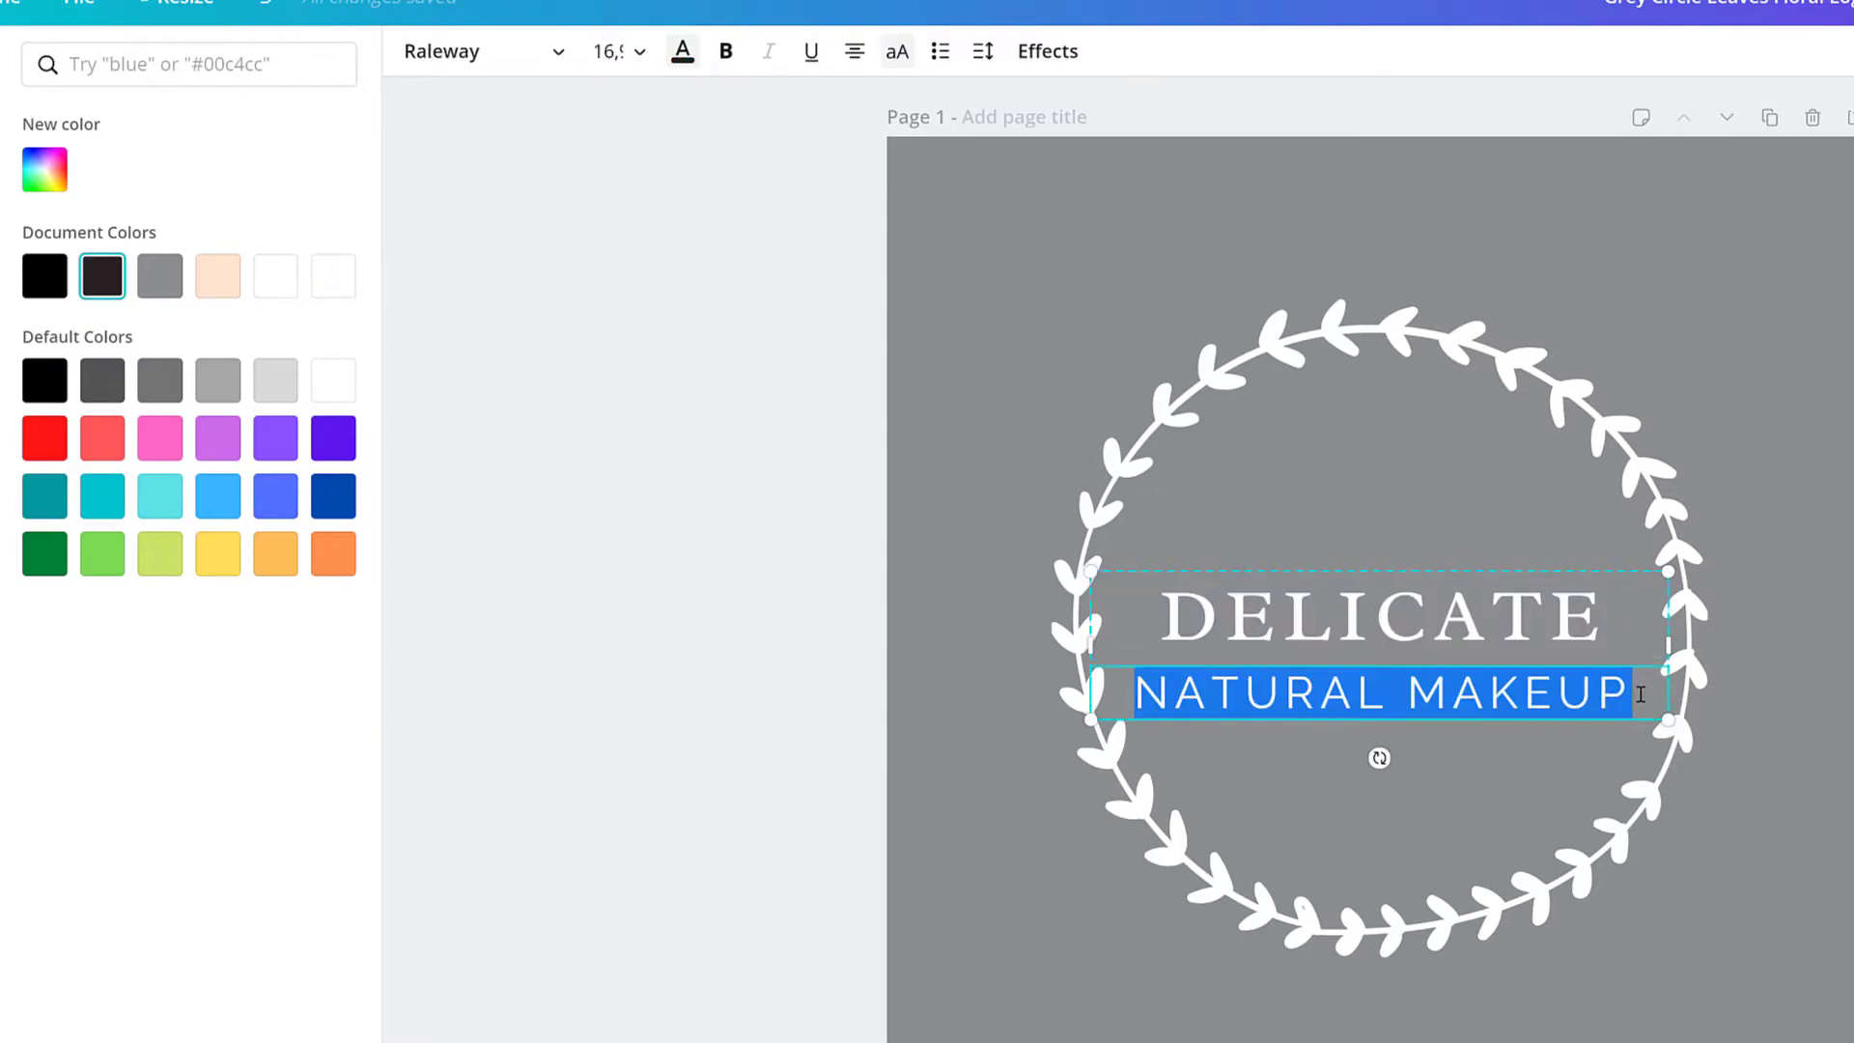
type("CAKE AND ")
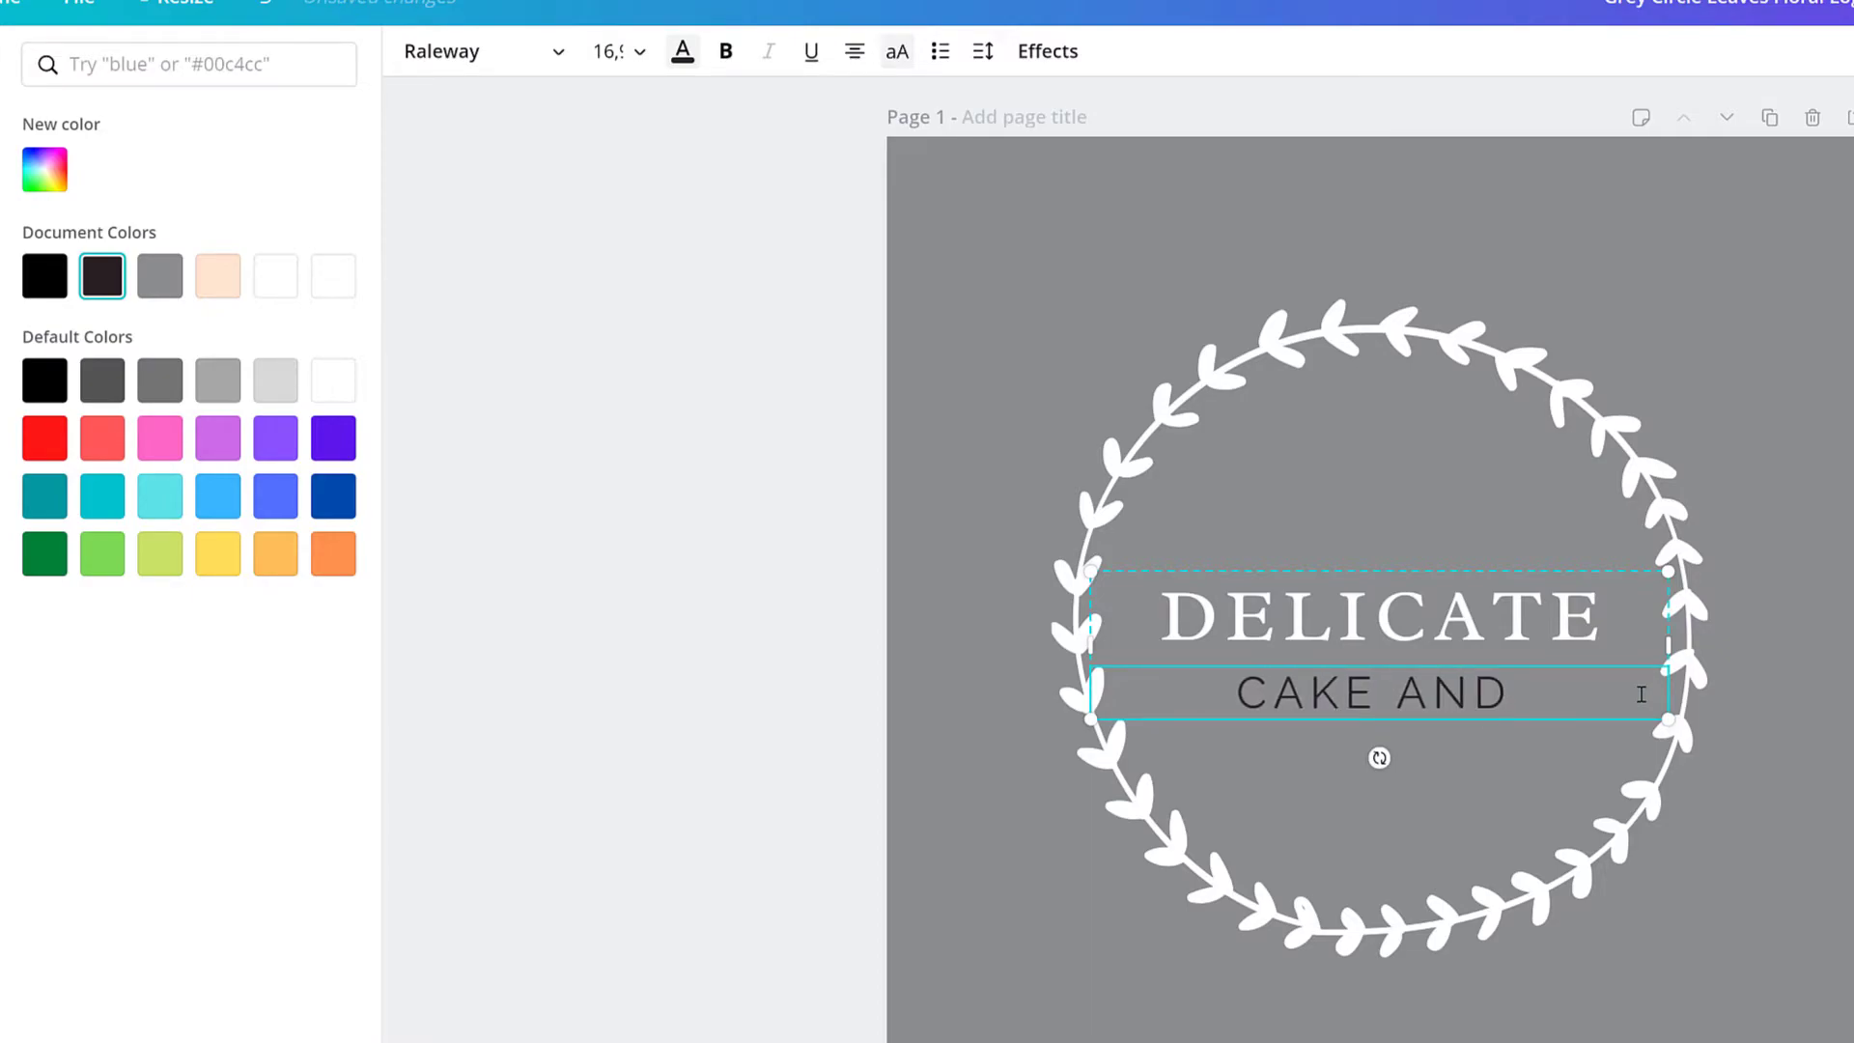
type("PASTRY")
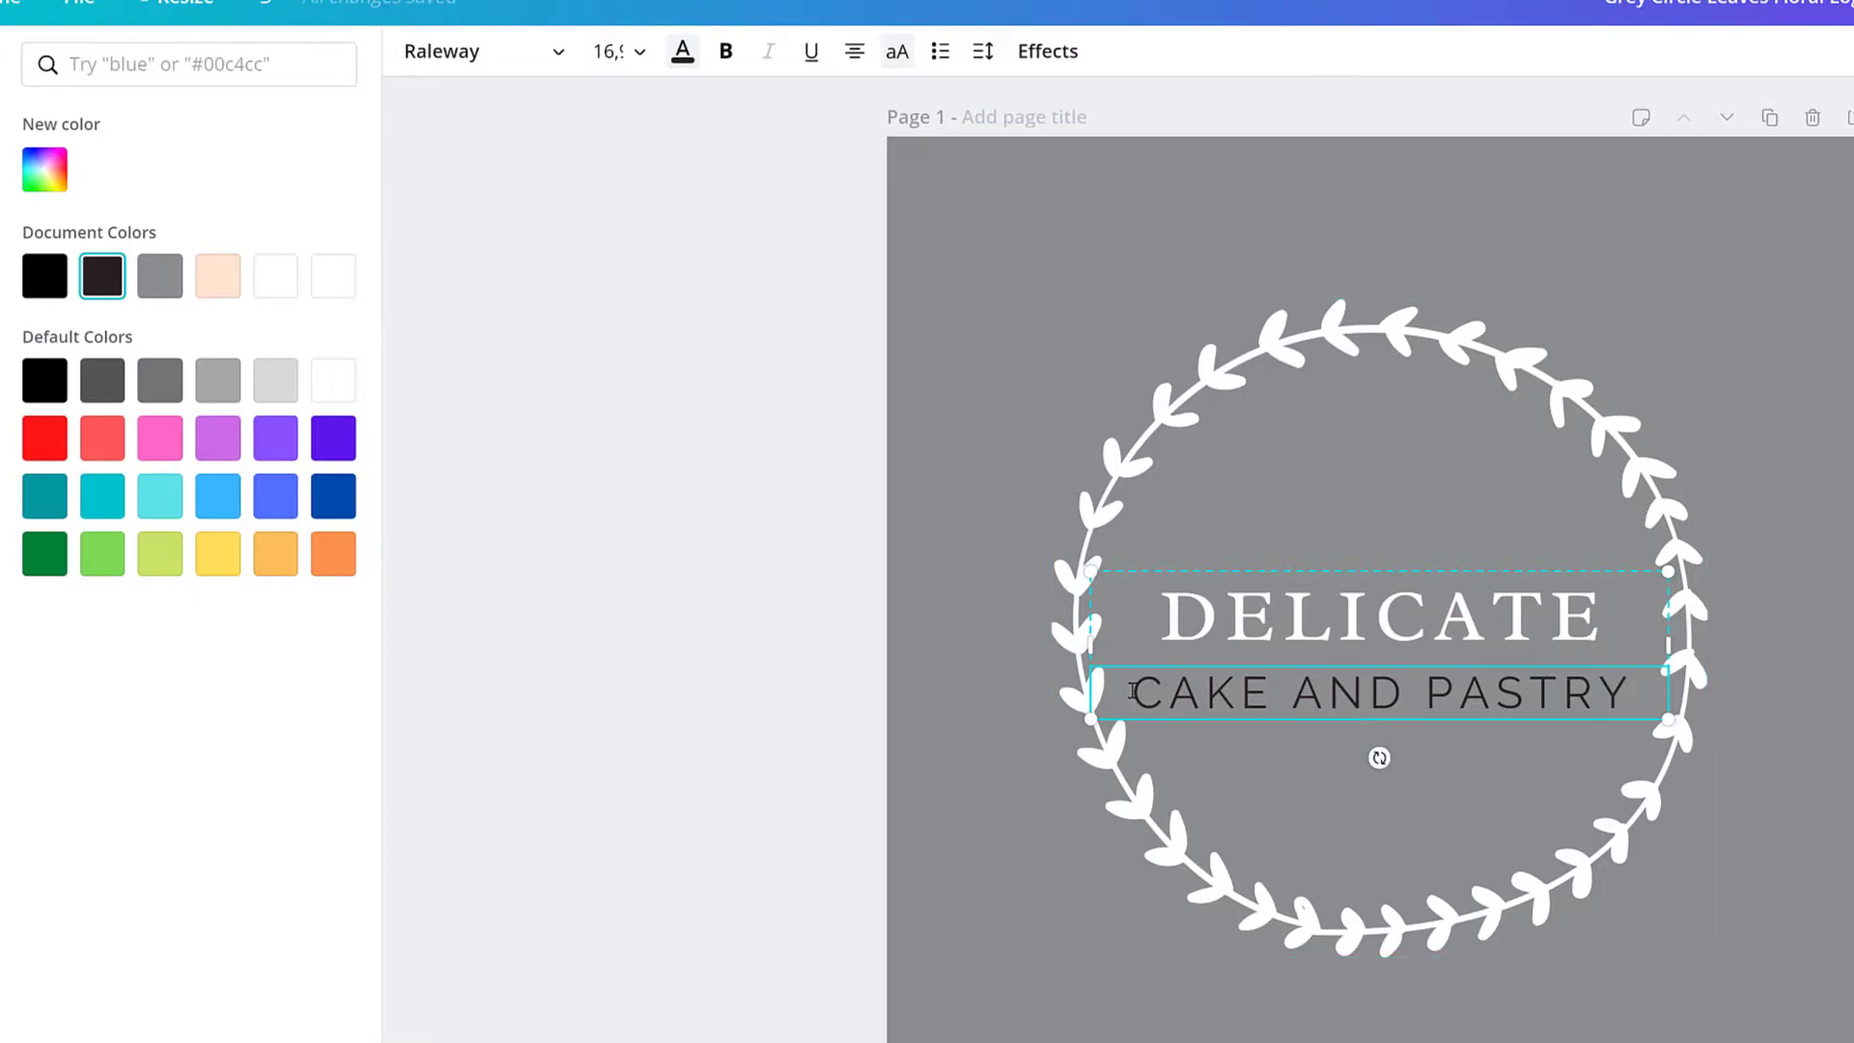
Step: Reduce the font size of the whole "CAKE AND PASTRY" line to 12
left_click_drag(1132, 692, 1647, 706)
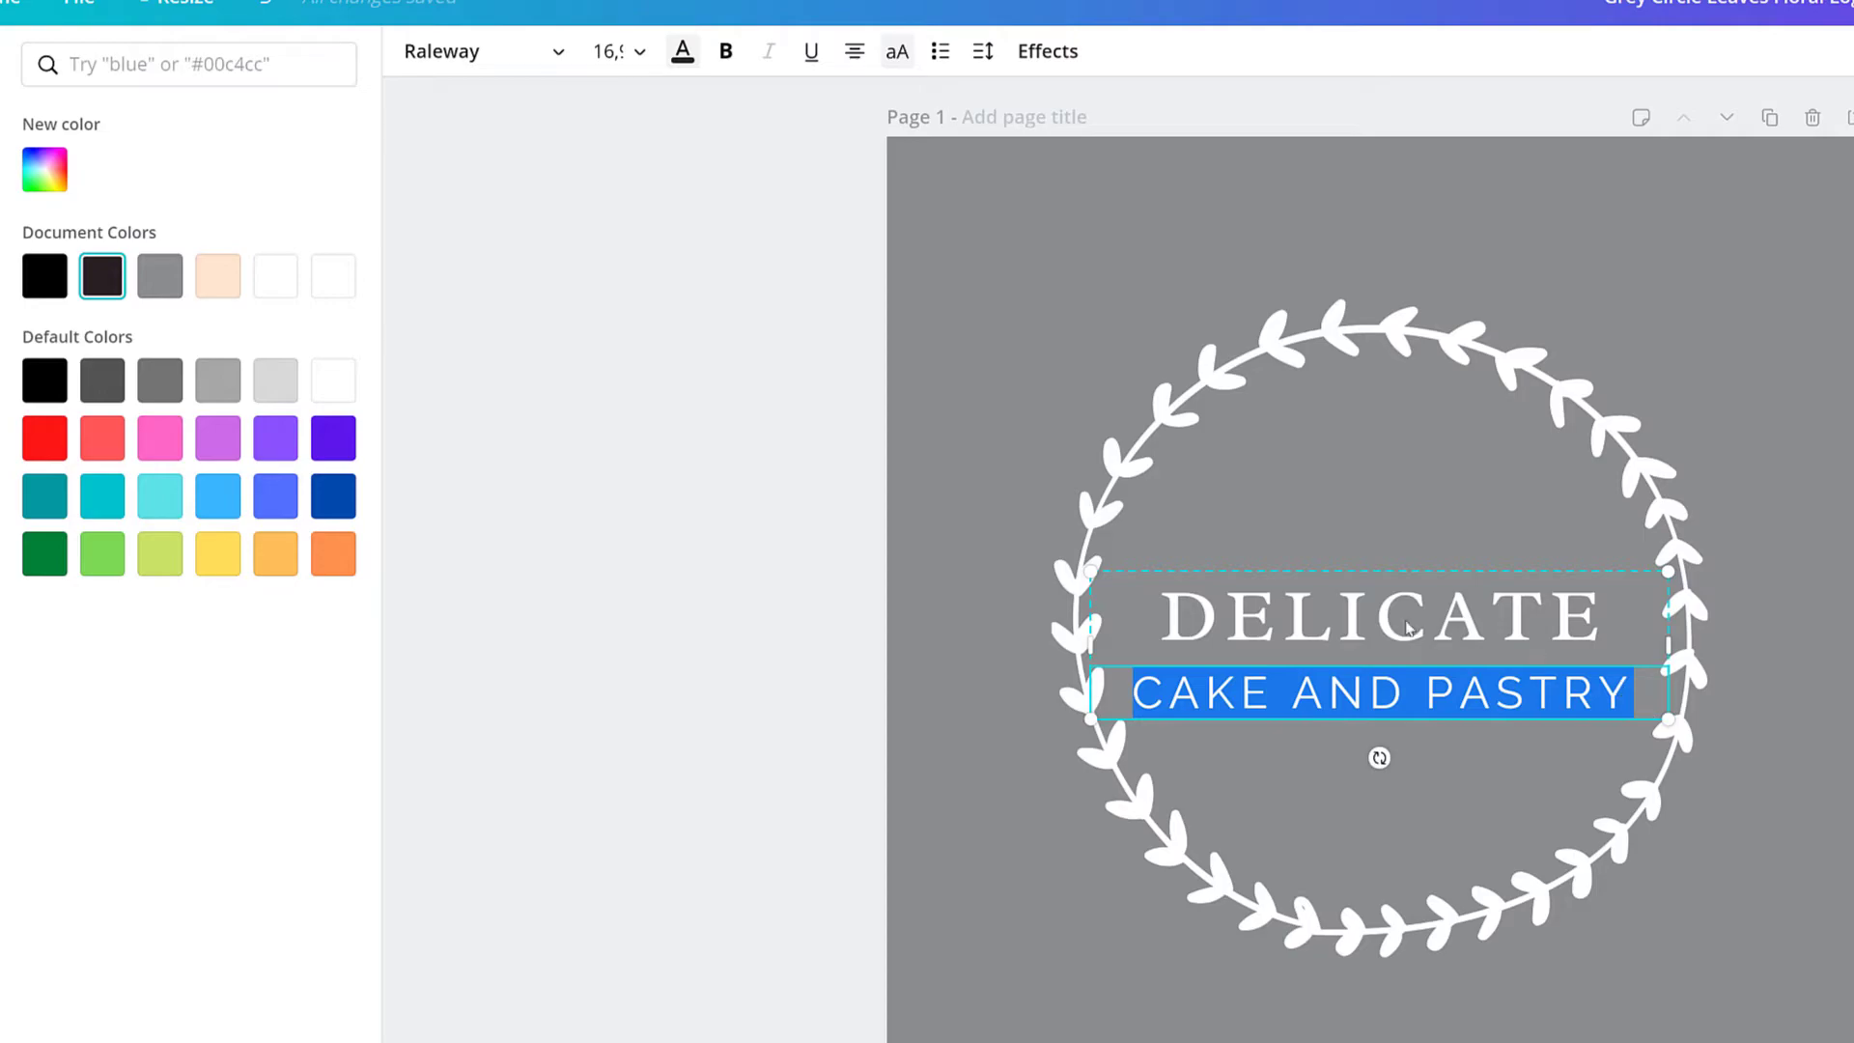
left_click(634, 54)
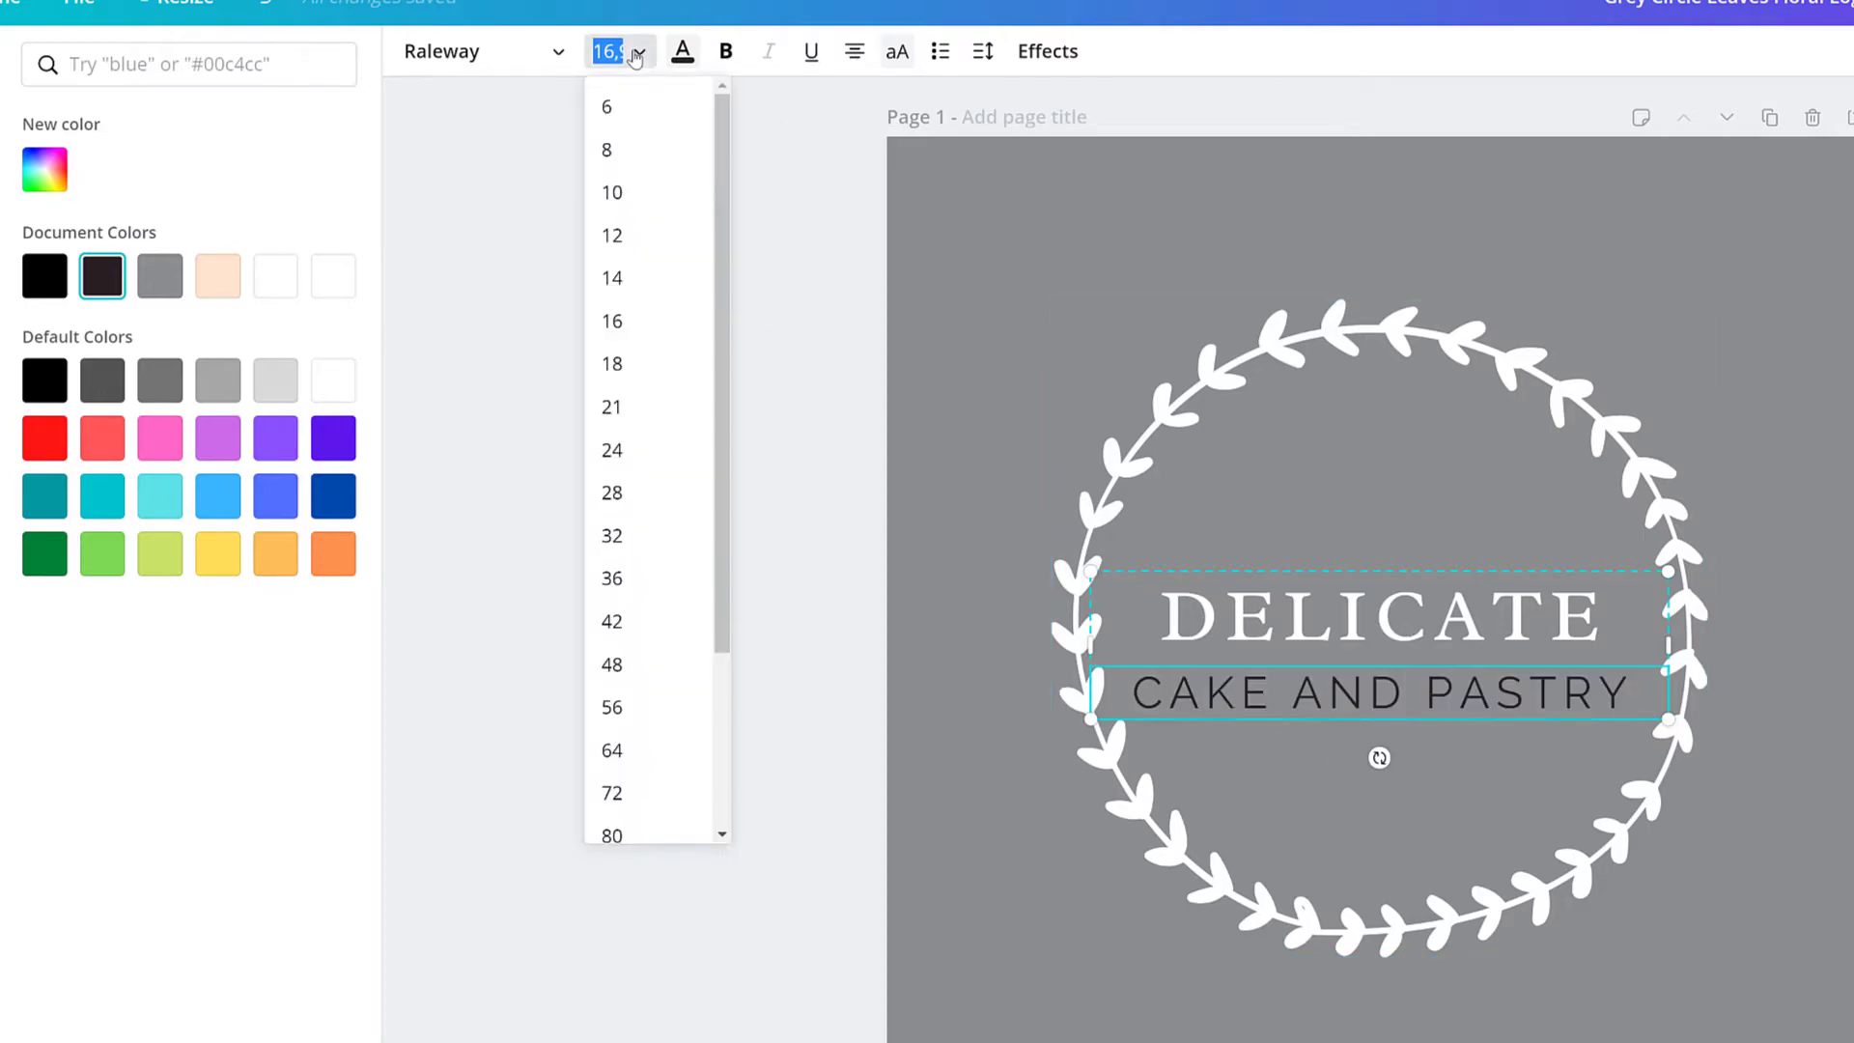
left_click(612, 277)
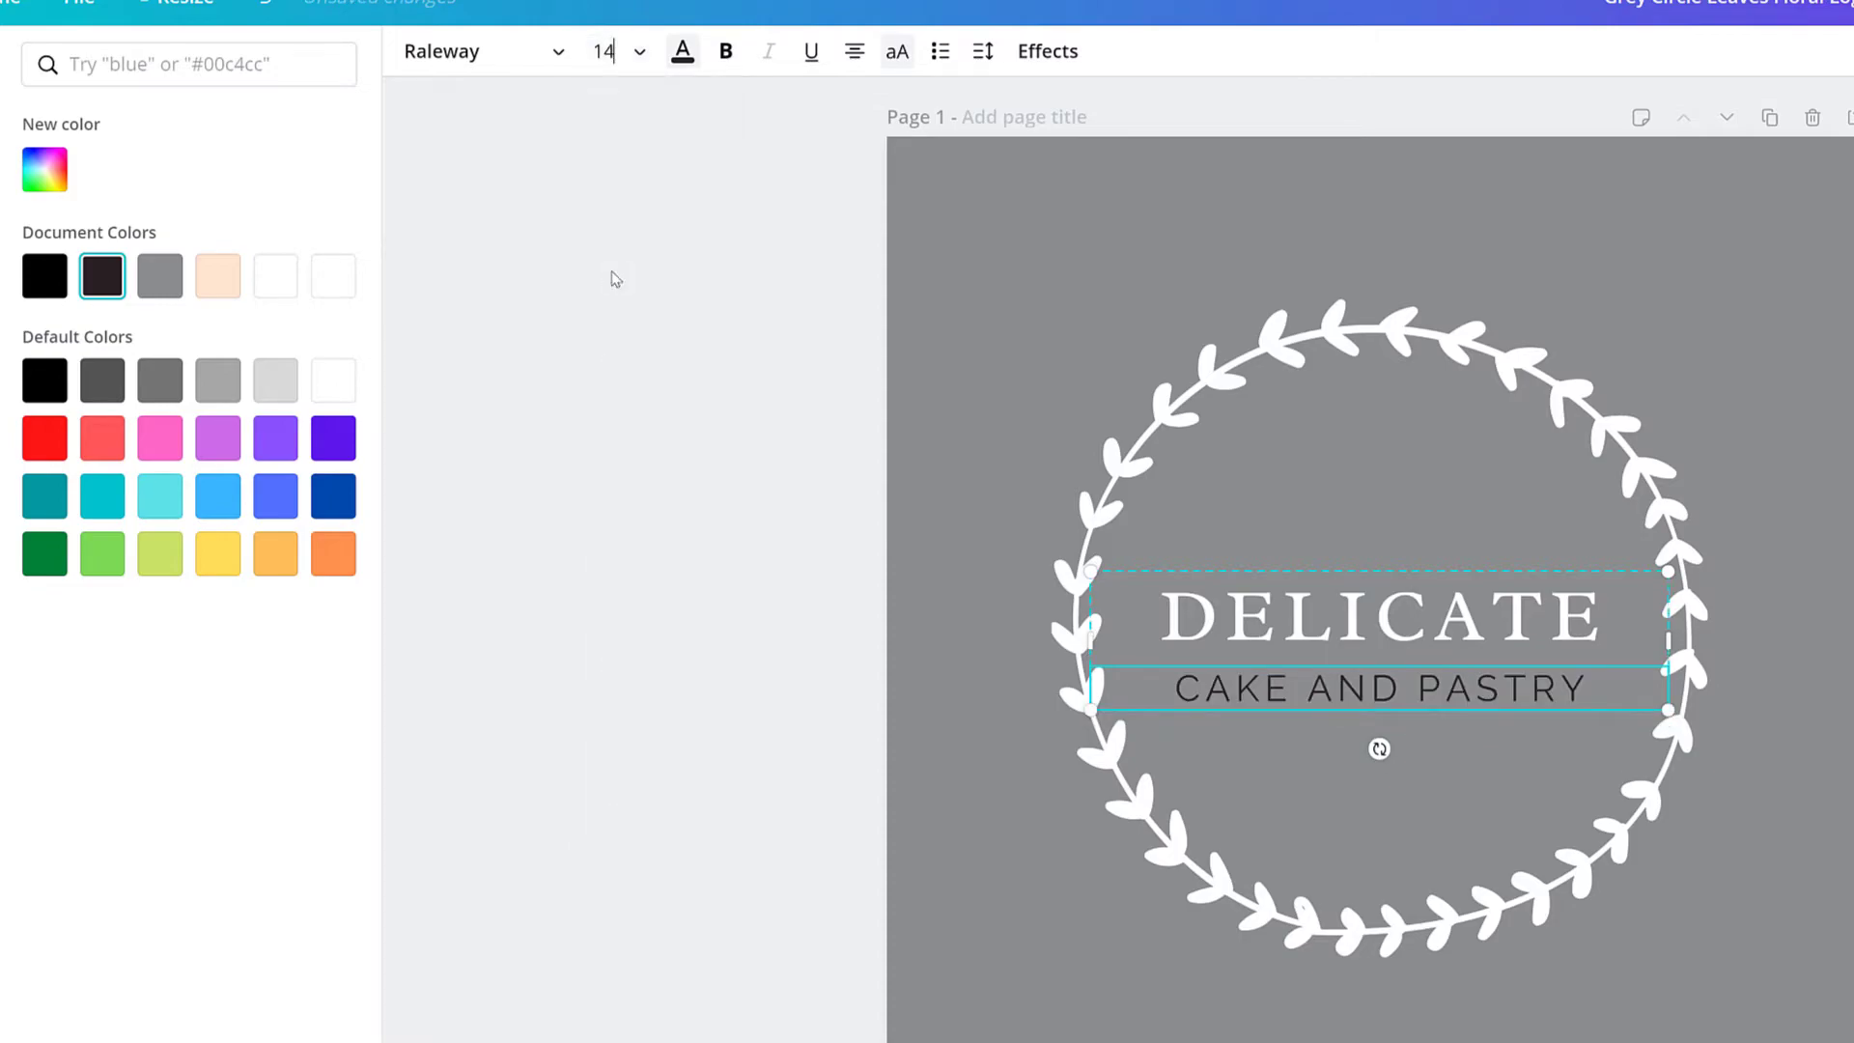
left_click(631, 60)
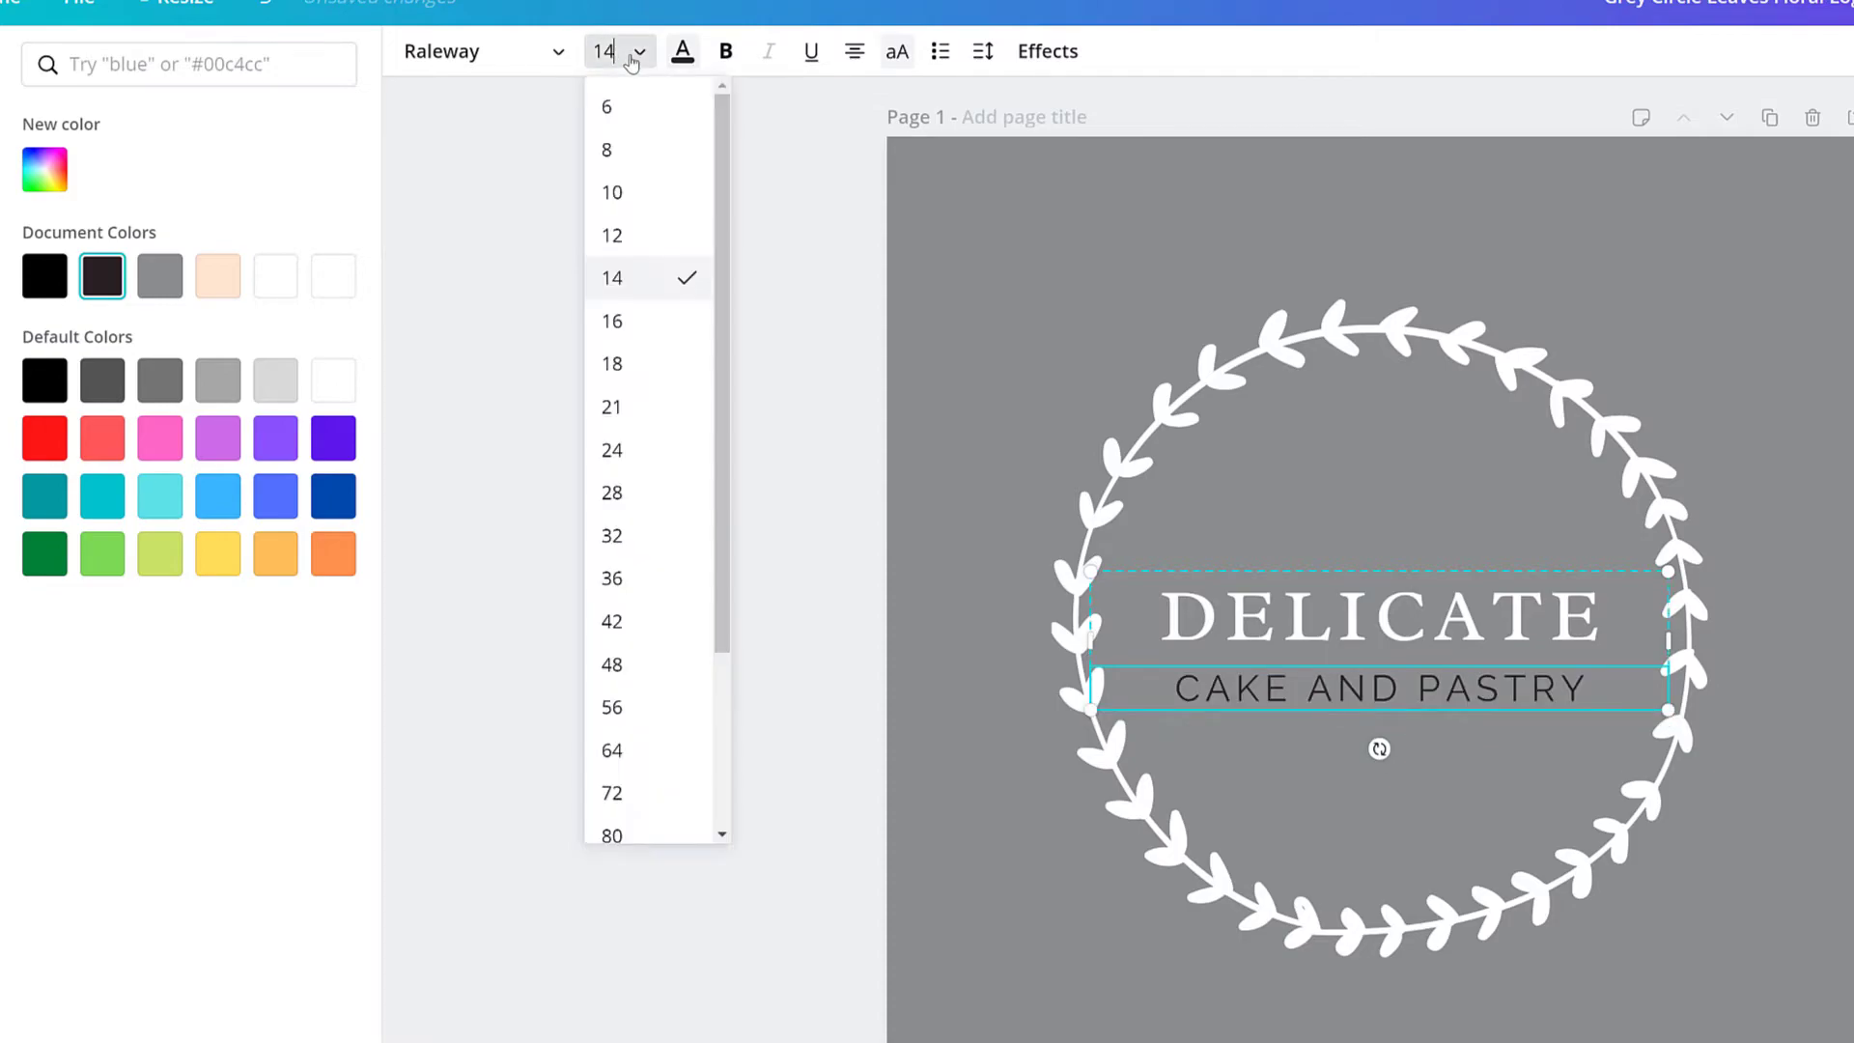
left_click(621, 236)
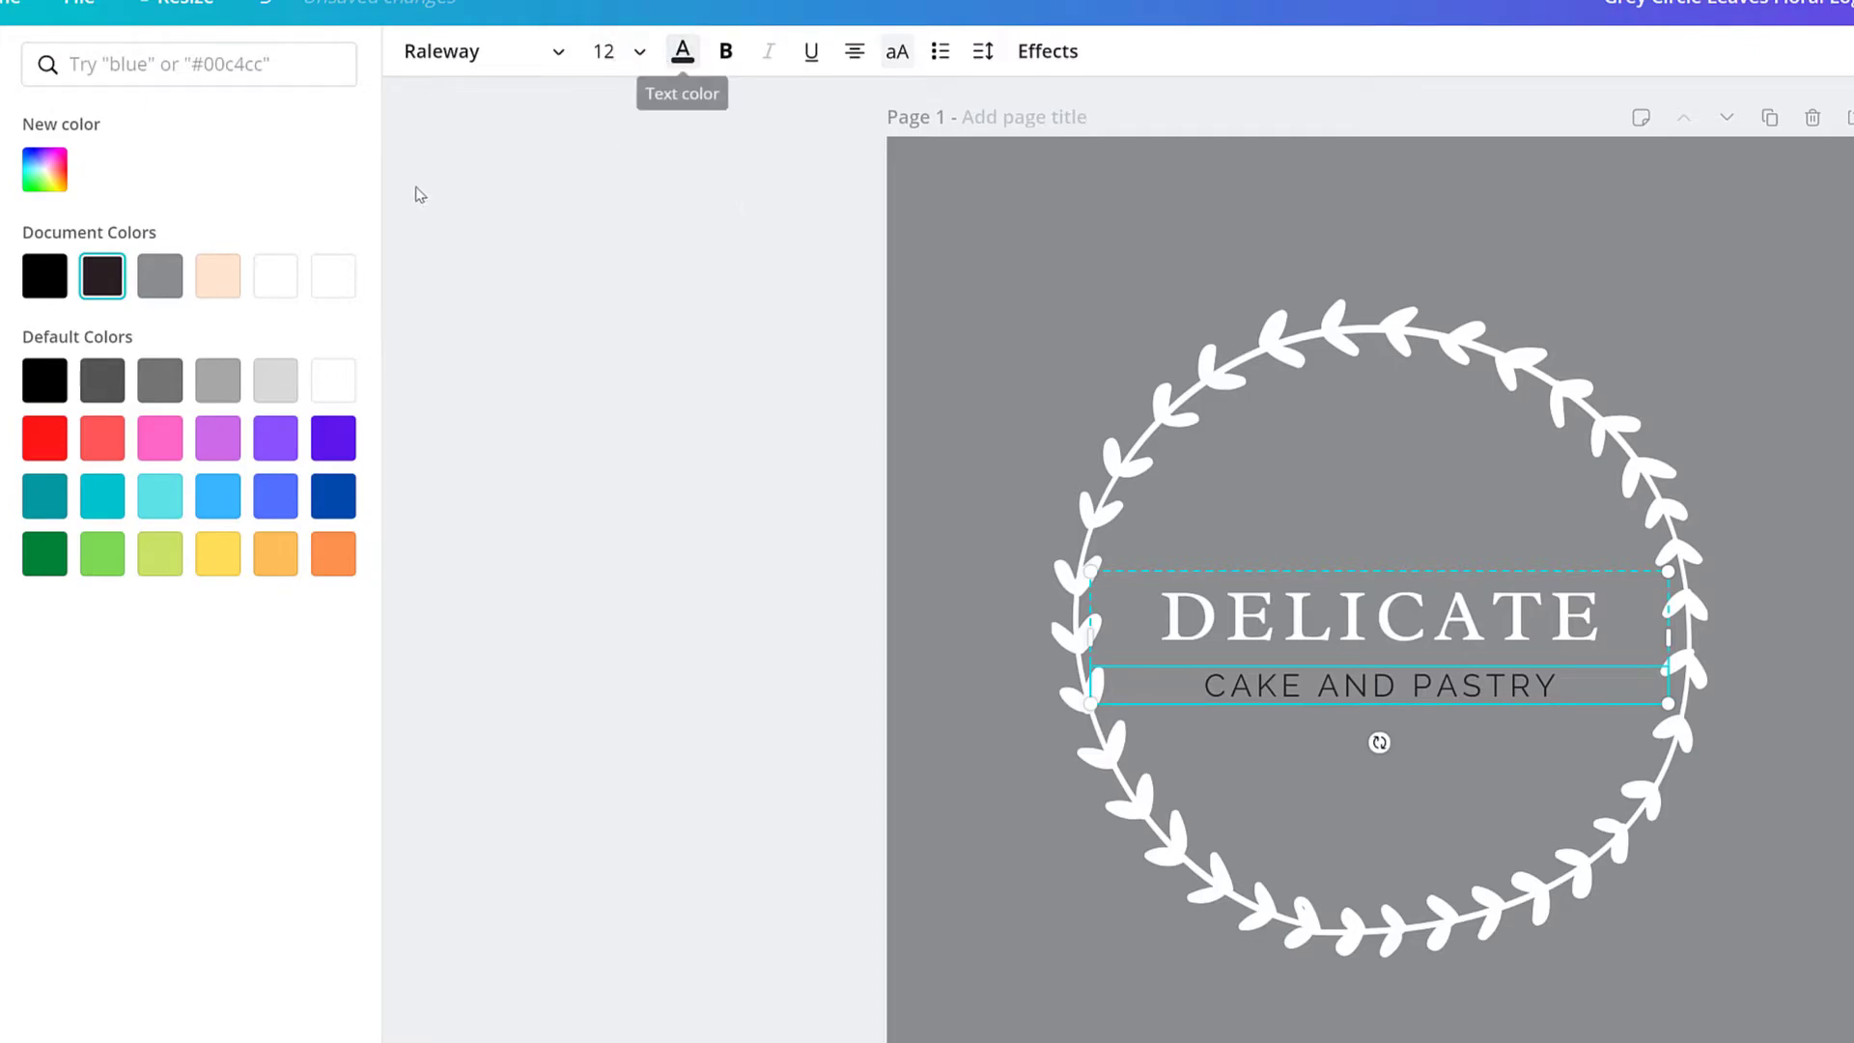
Step: Change the "CAKE AND PASTRY" line to the white document color and deselect the text
left_click(338, 281)
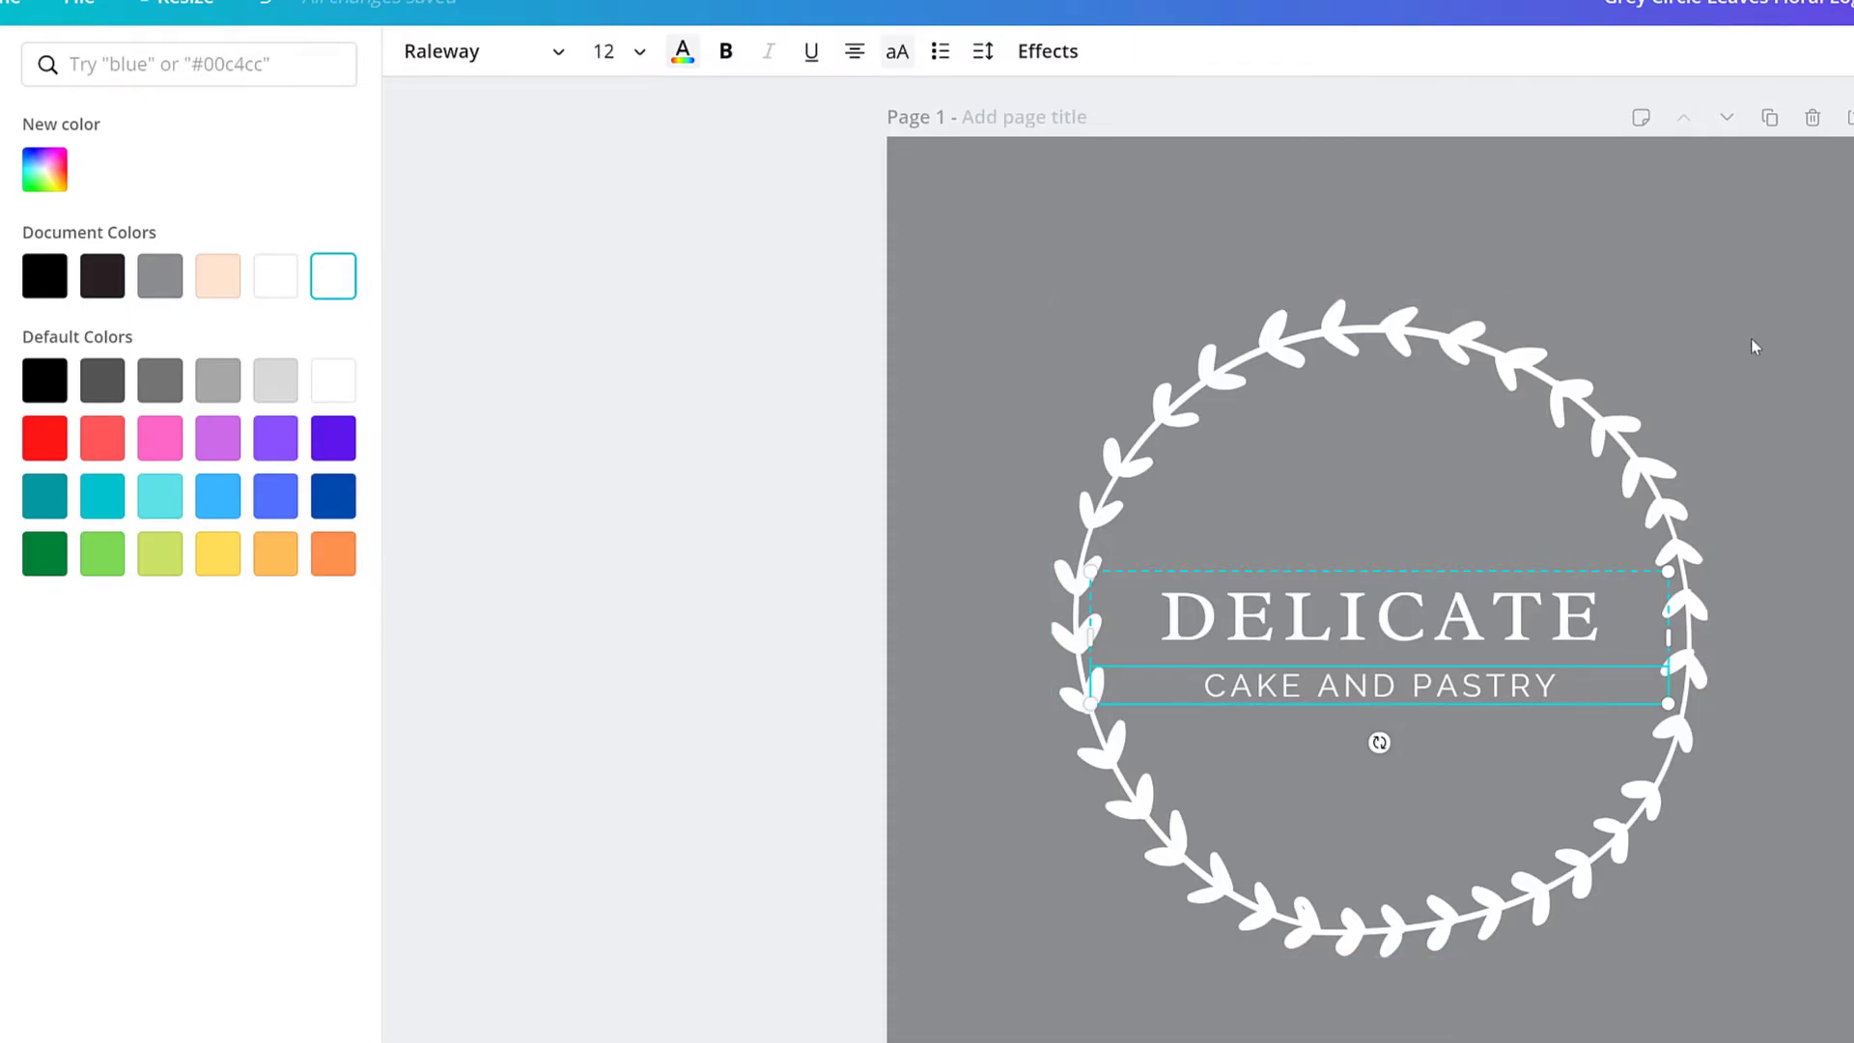
key("Escape")
left_click(1804, 550)
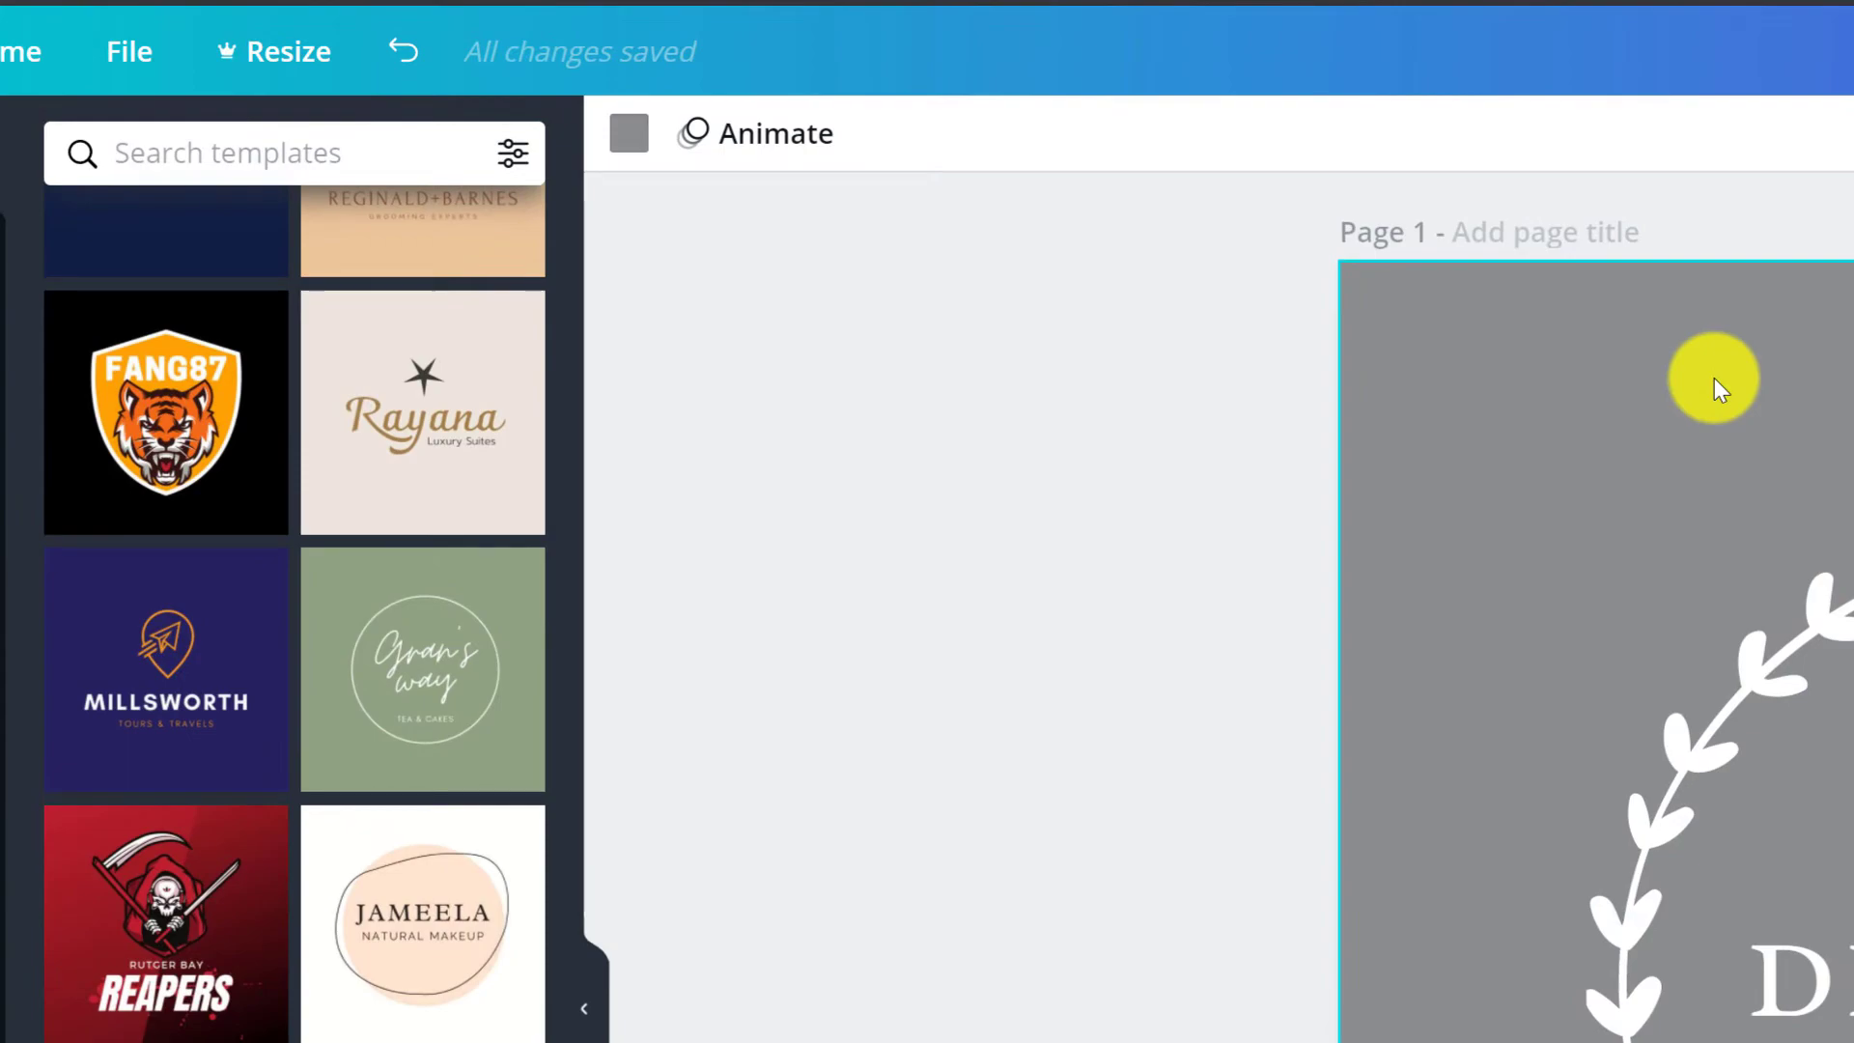
Step: Try several default palette colors on the page 1 background, from coral red through purples and blues to Aqua blue #00c2cb
left_click(619, 150)
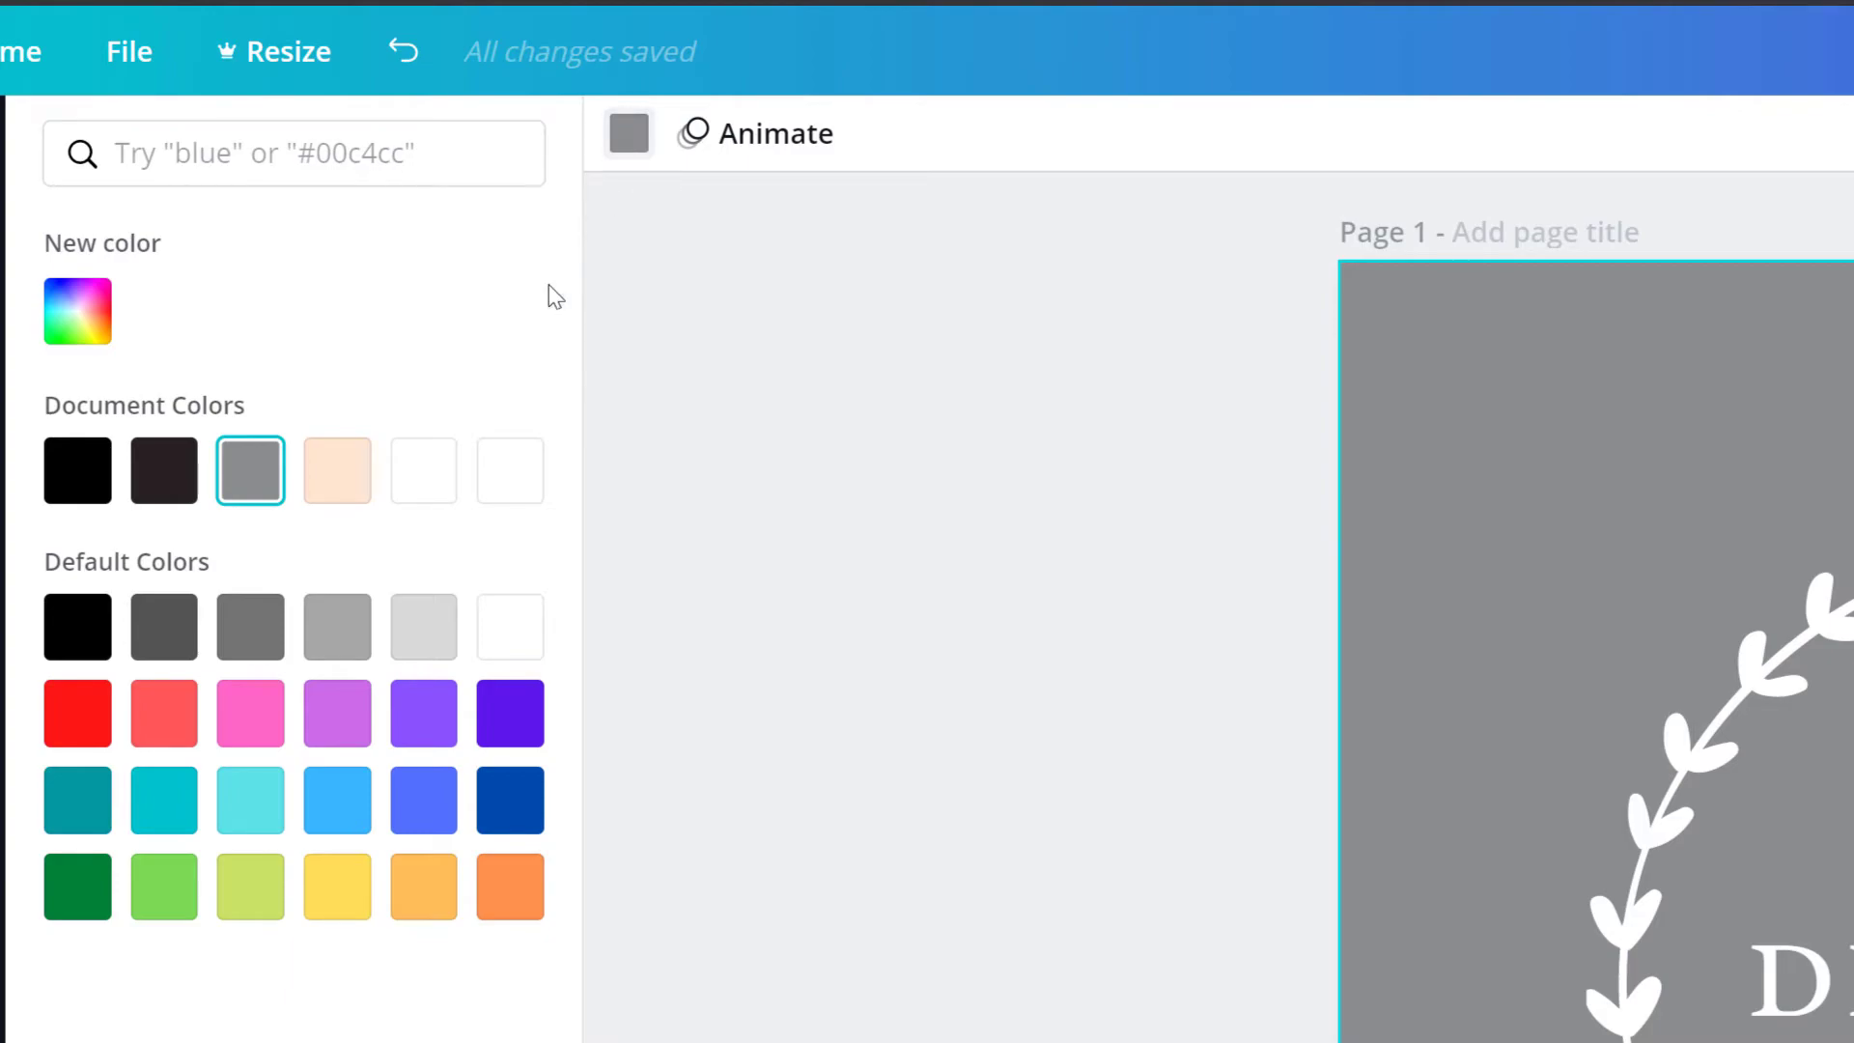
left_click(174, 729)
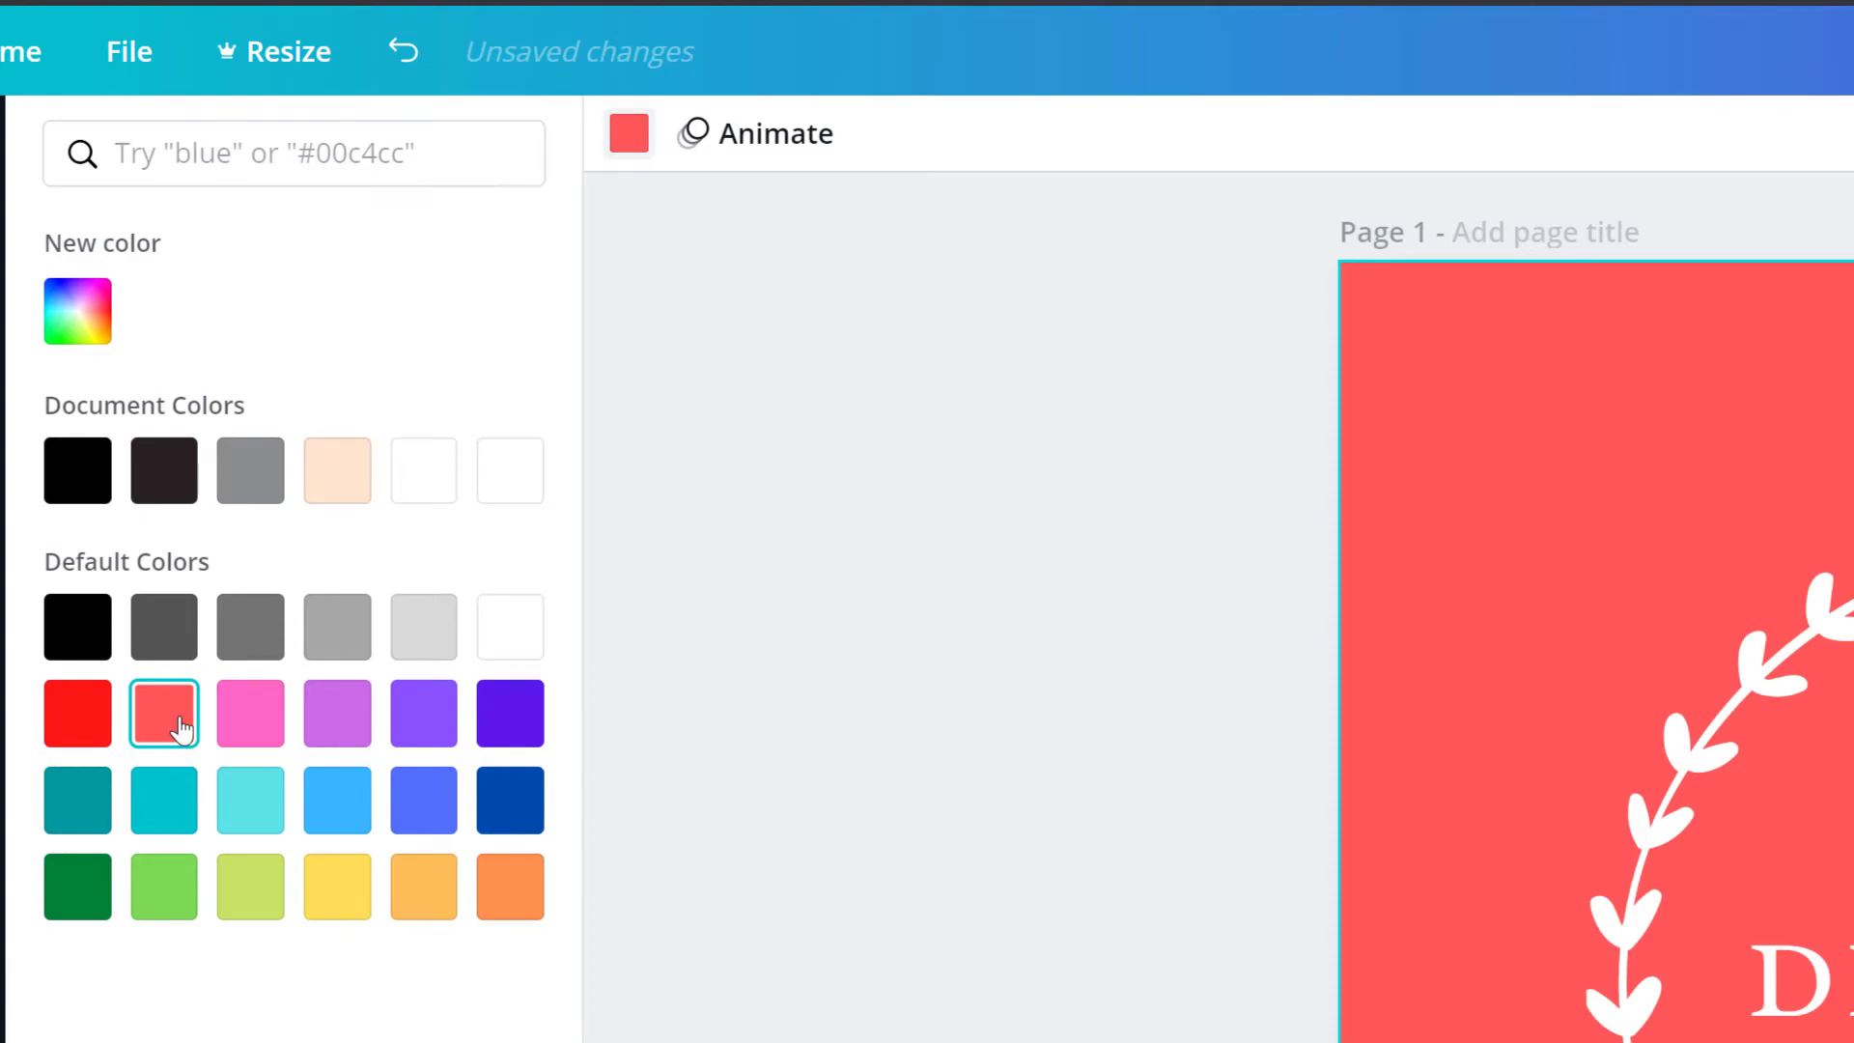
left_click(246, 726)
left_click(342, 729)
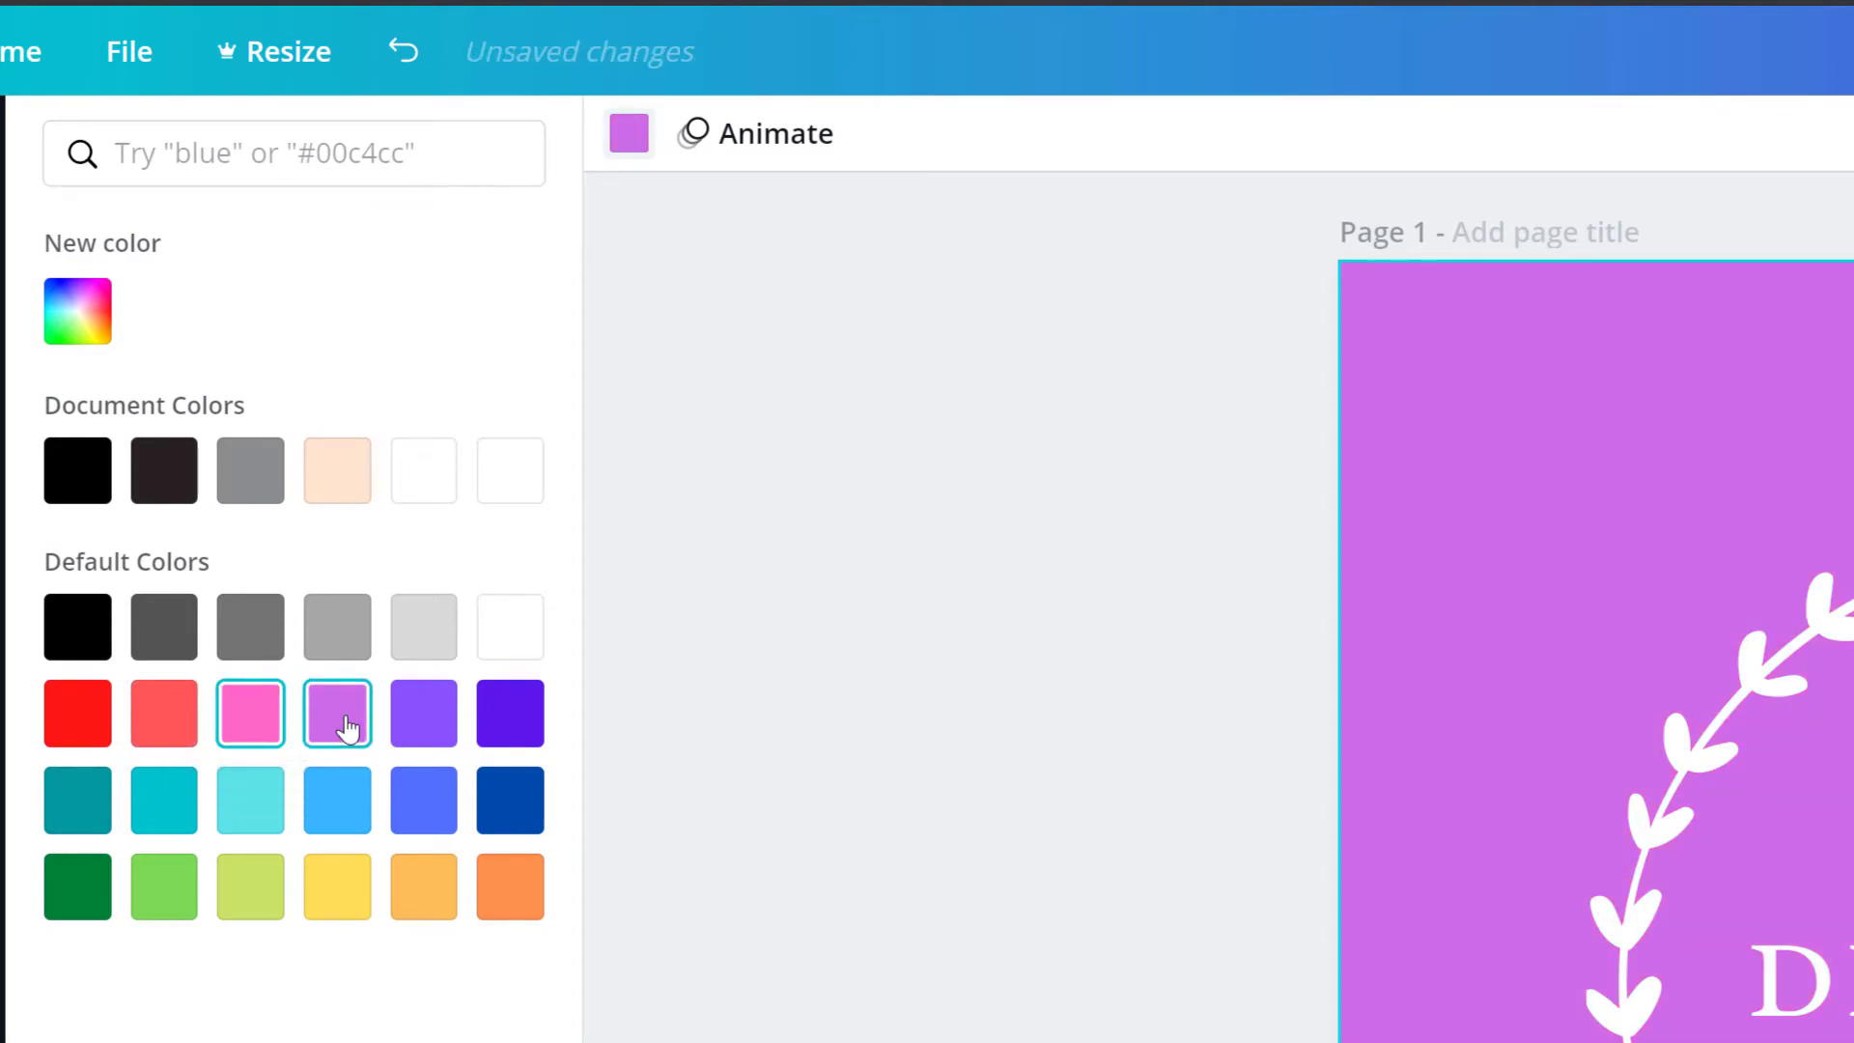
left_click(421, 727)
left_click(508, 728)
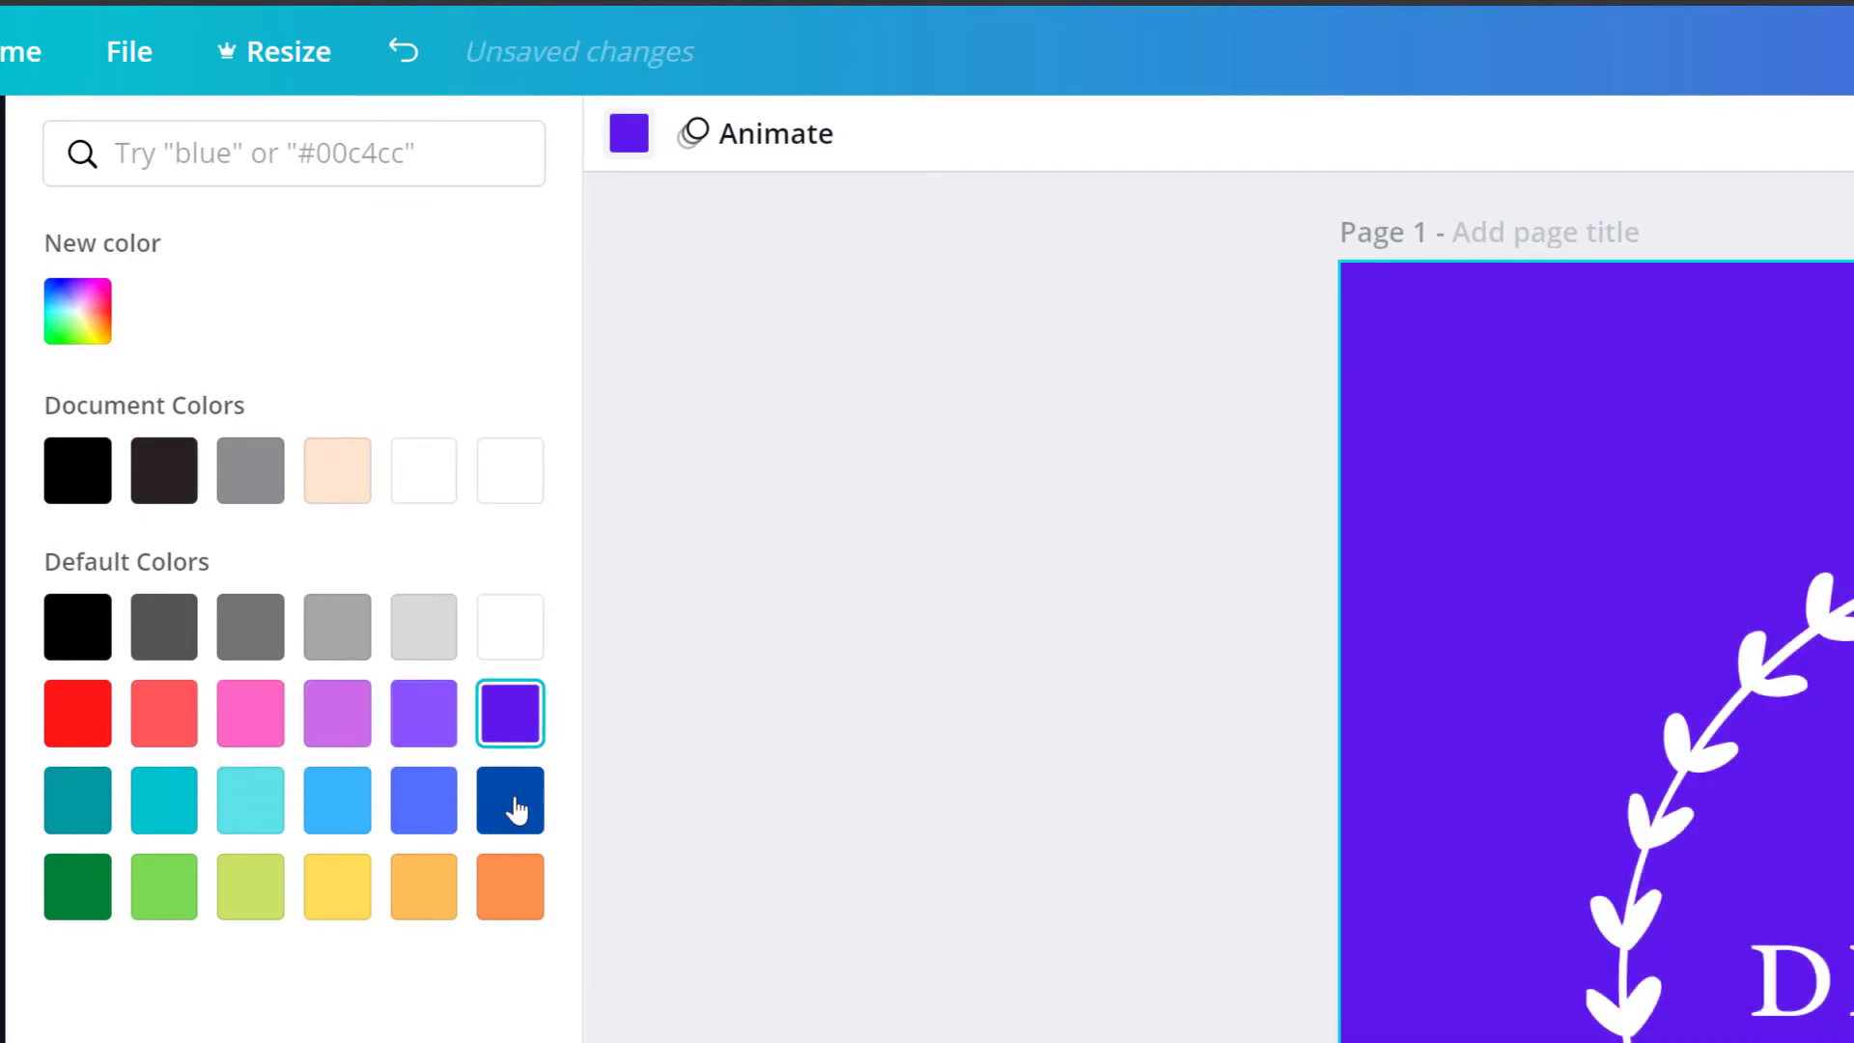
left_click(509, 800)
left_click(337, 822)
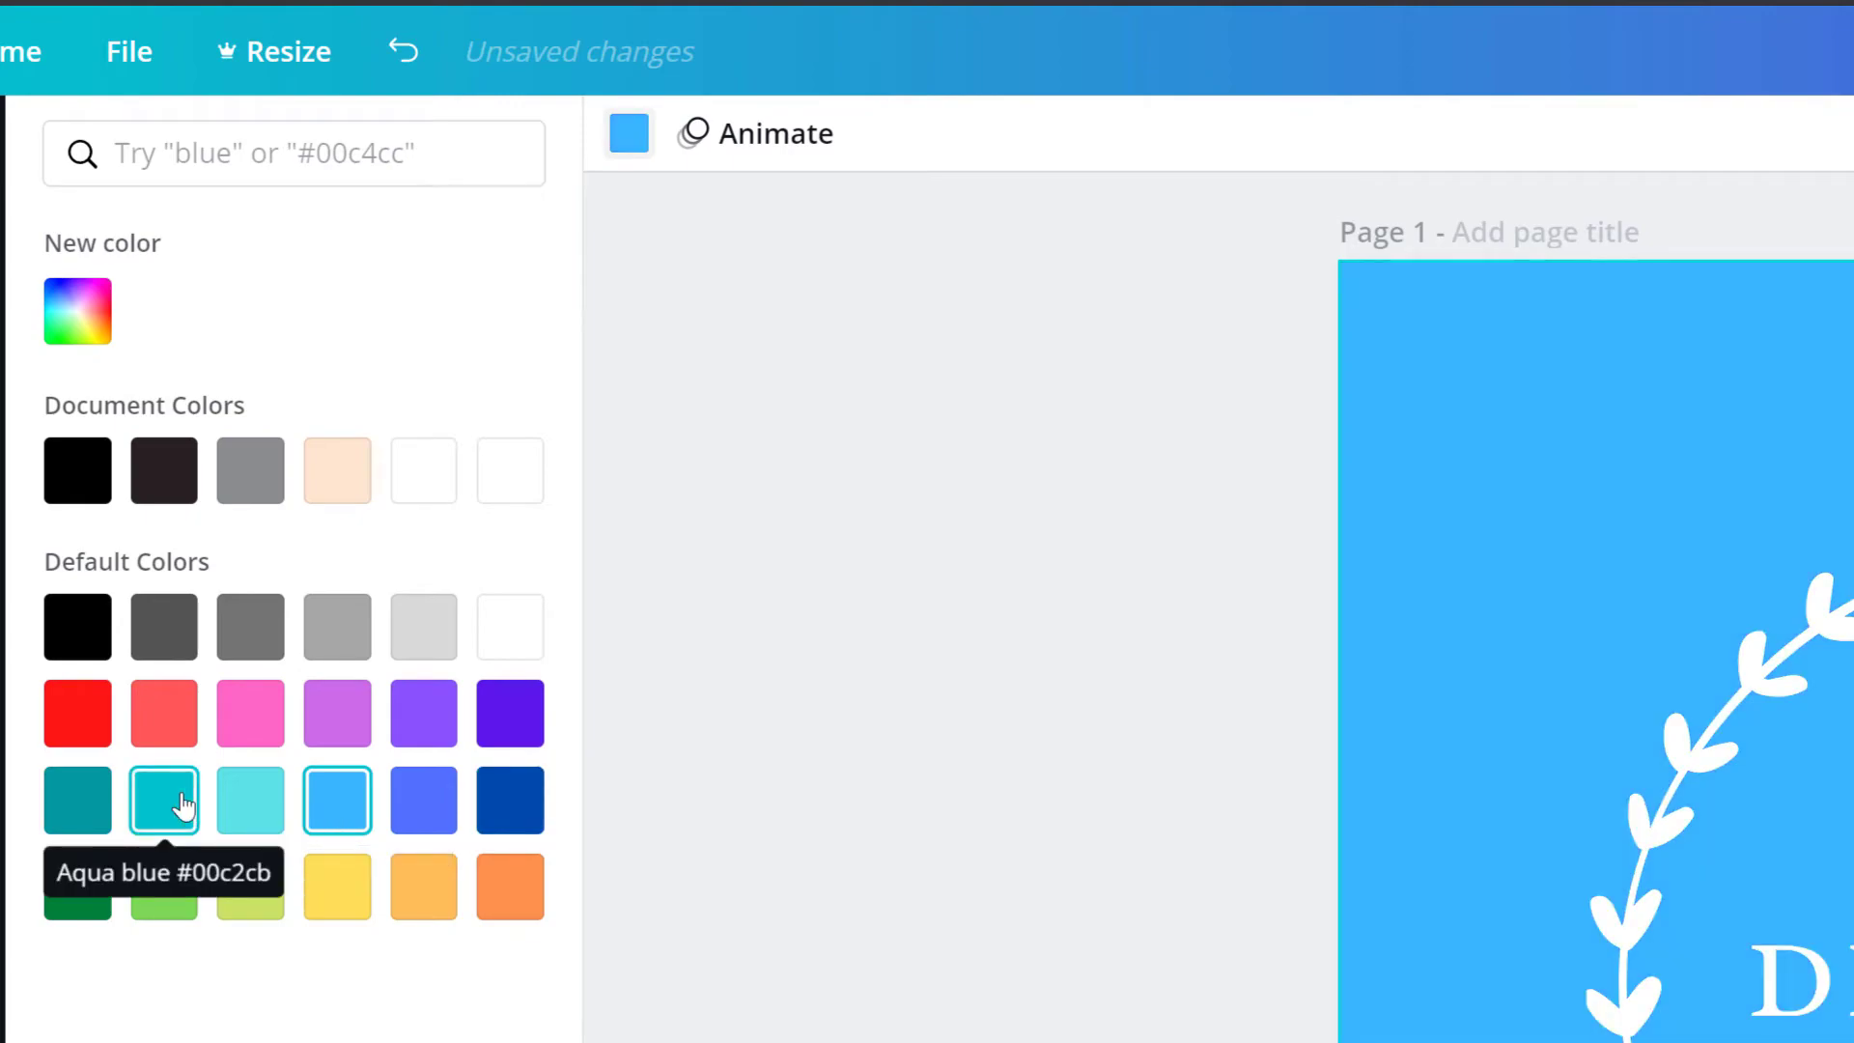
left_click(183, 801)
Step: Set the page 1 background to the custom raspberry color #B42E5E
left_click(75, 314)
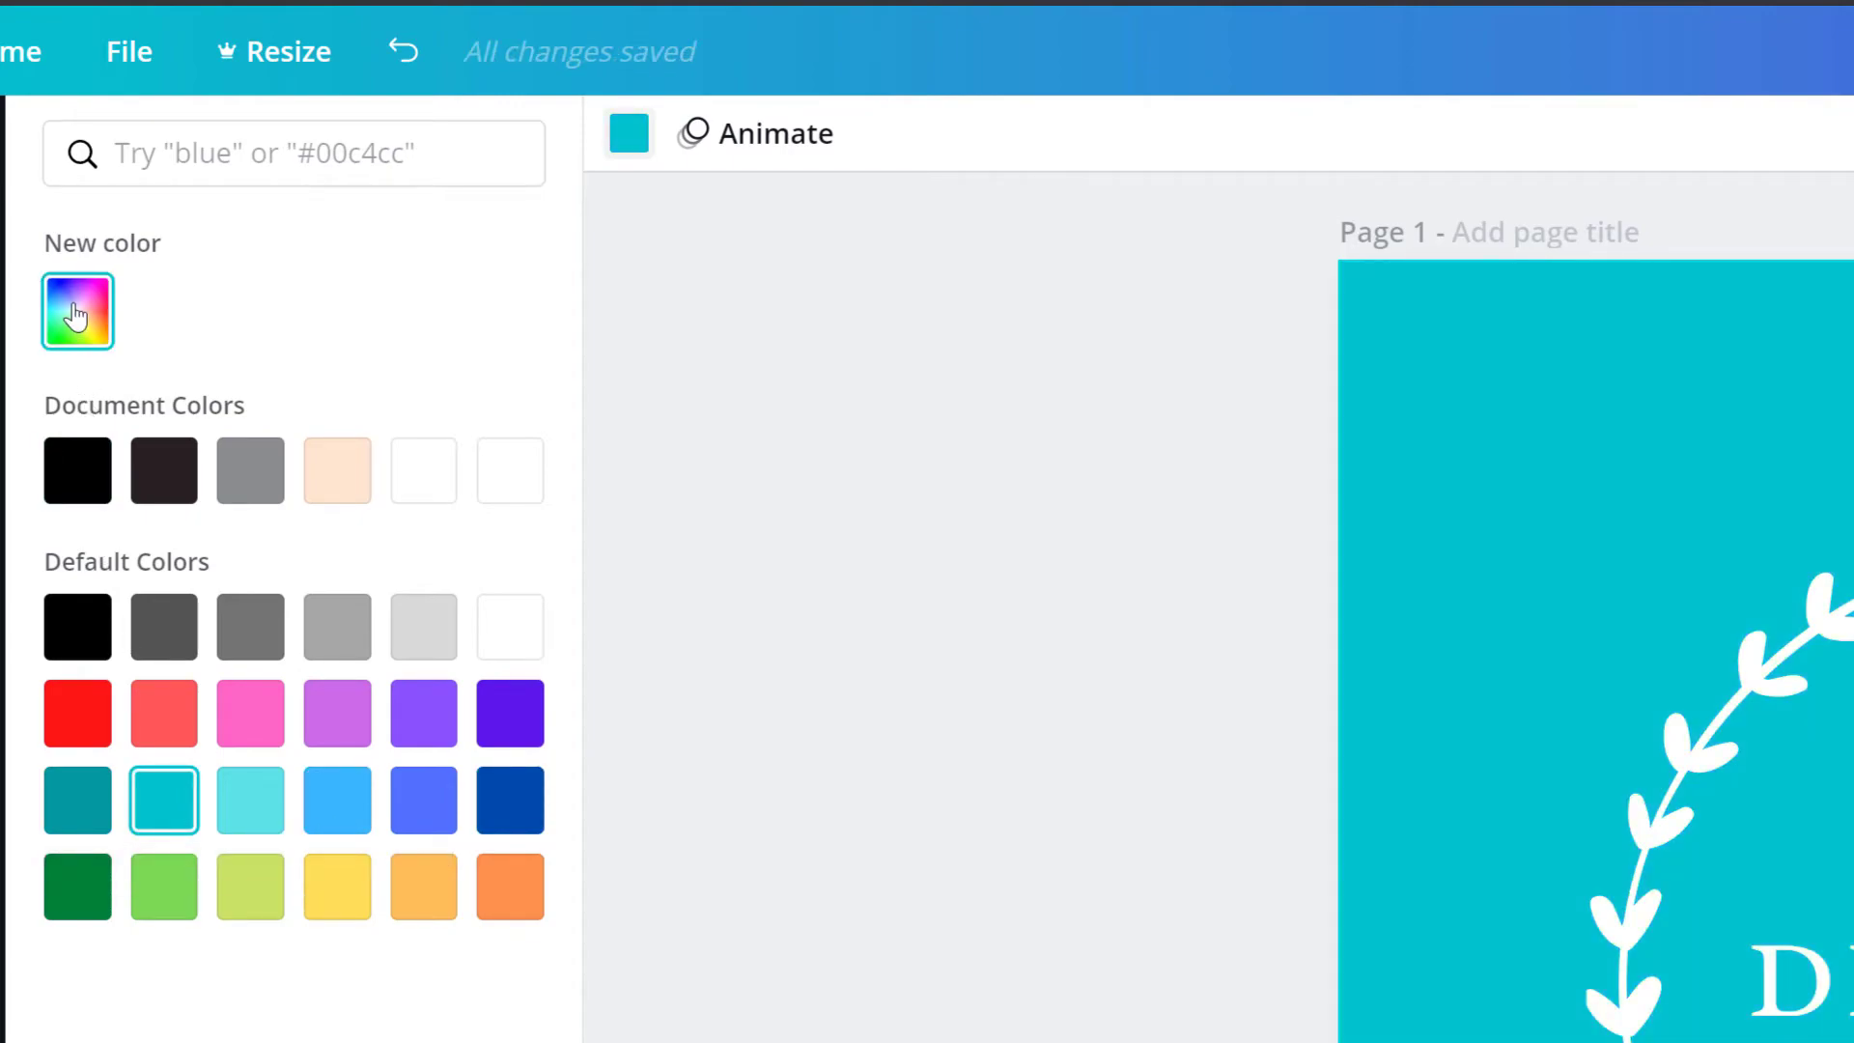
left_click(75, 314)
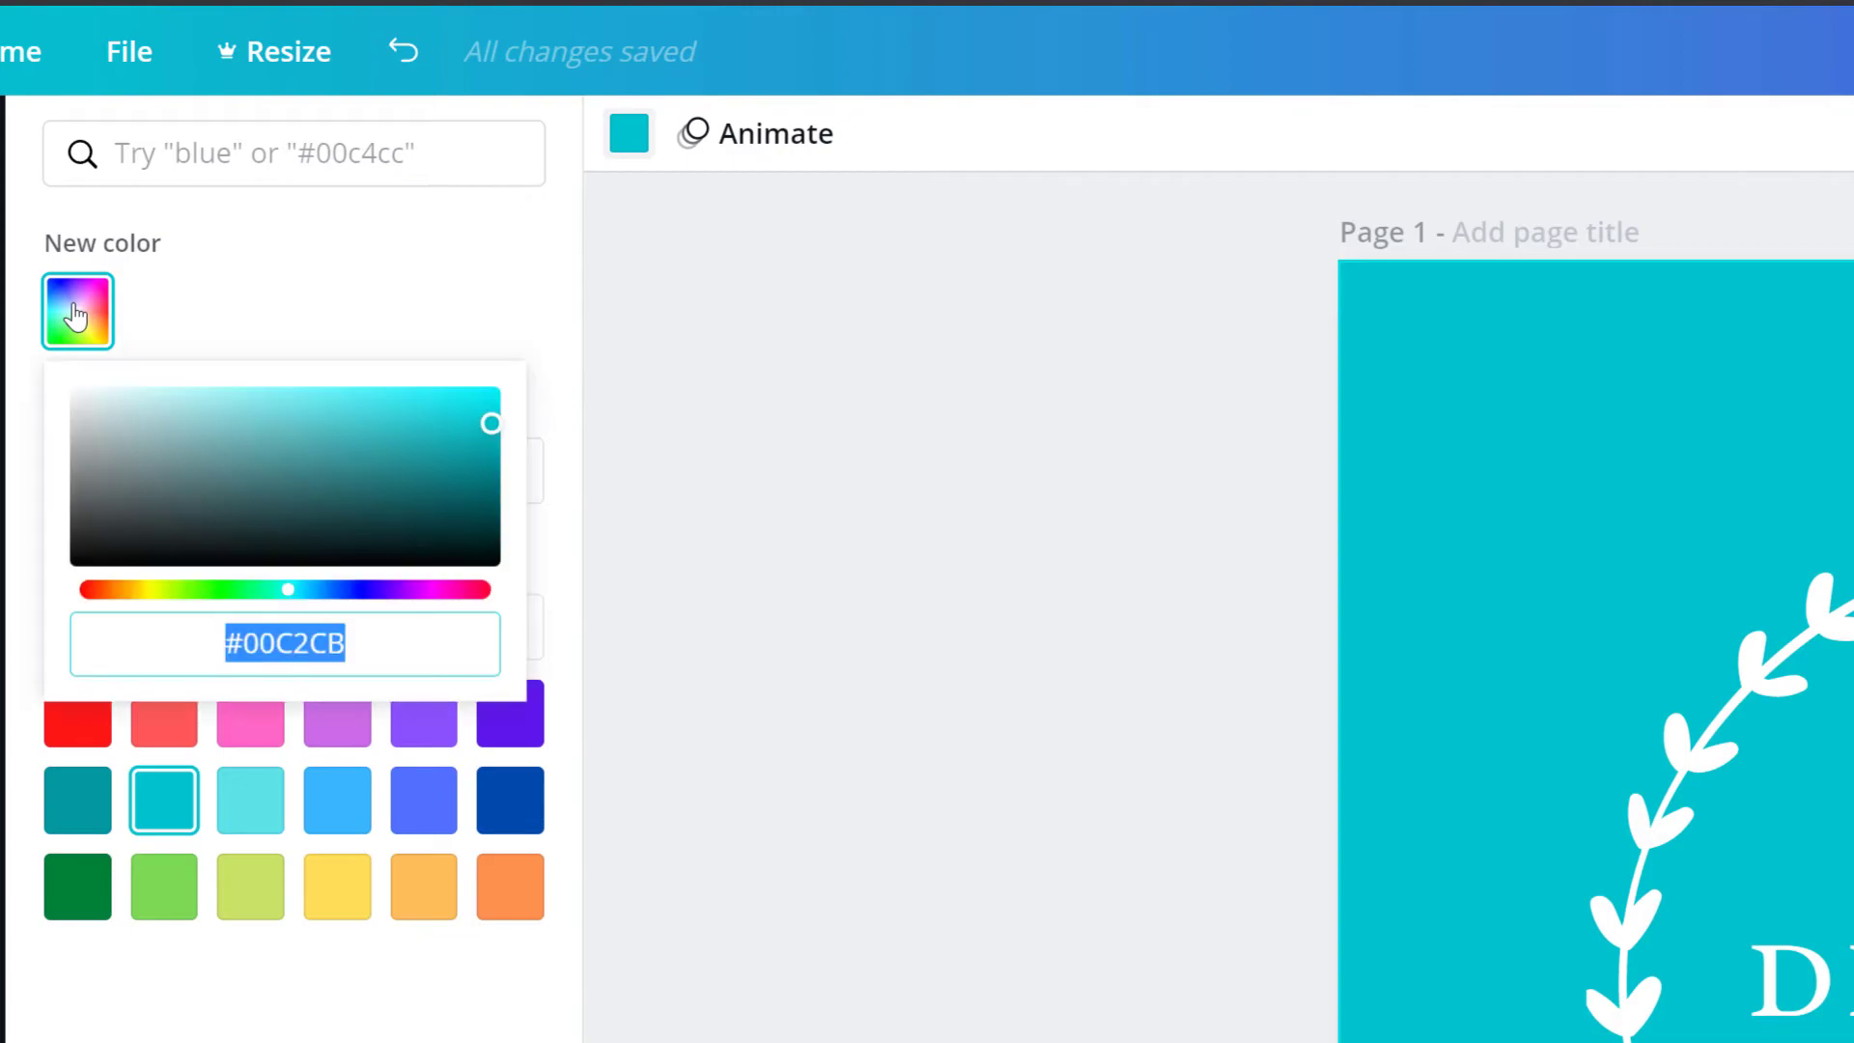
left_click(407, 431)
left_click(322, 449)
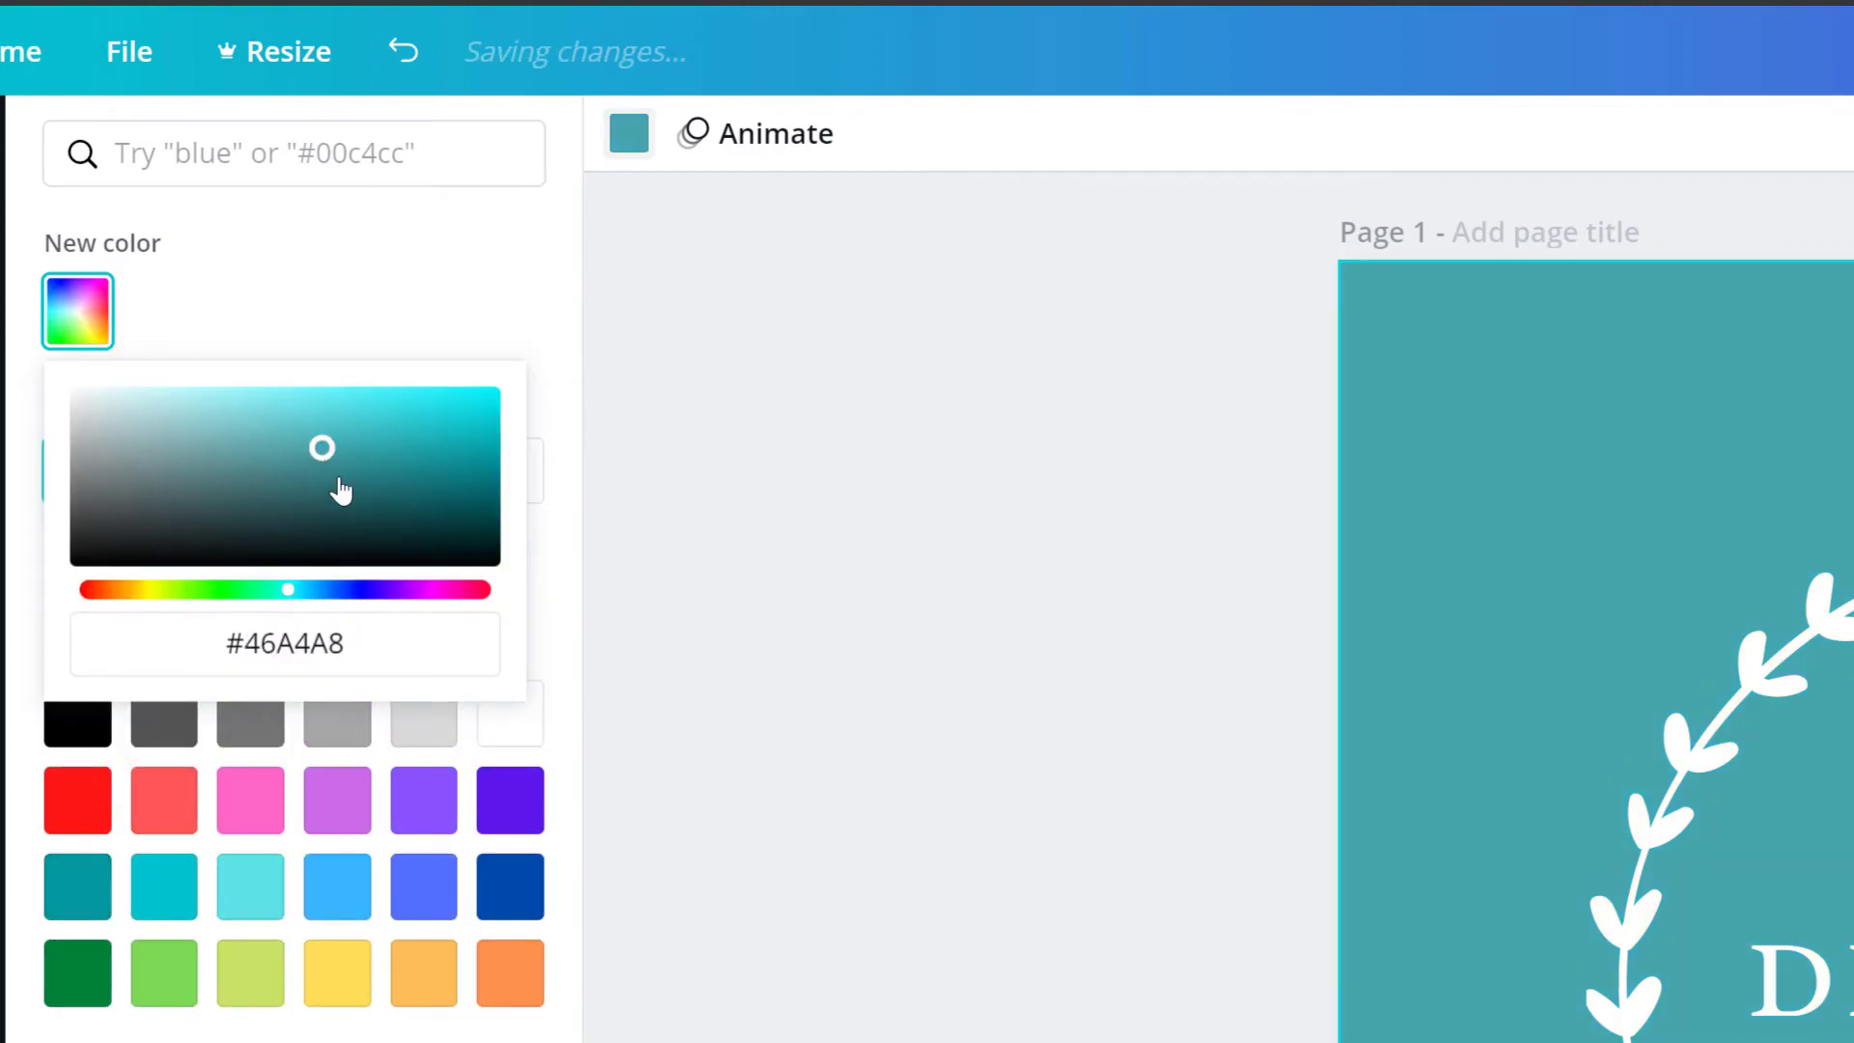
left_click(365, 494)
left_click(394, 458)
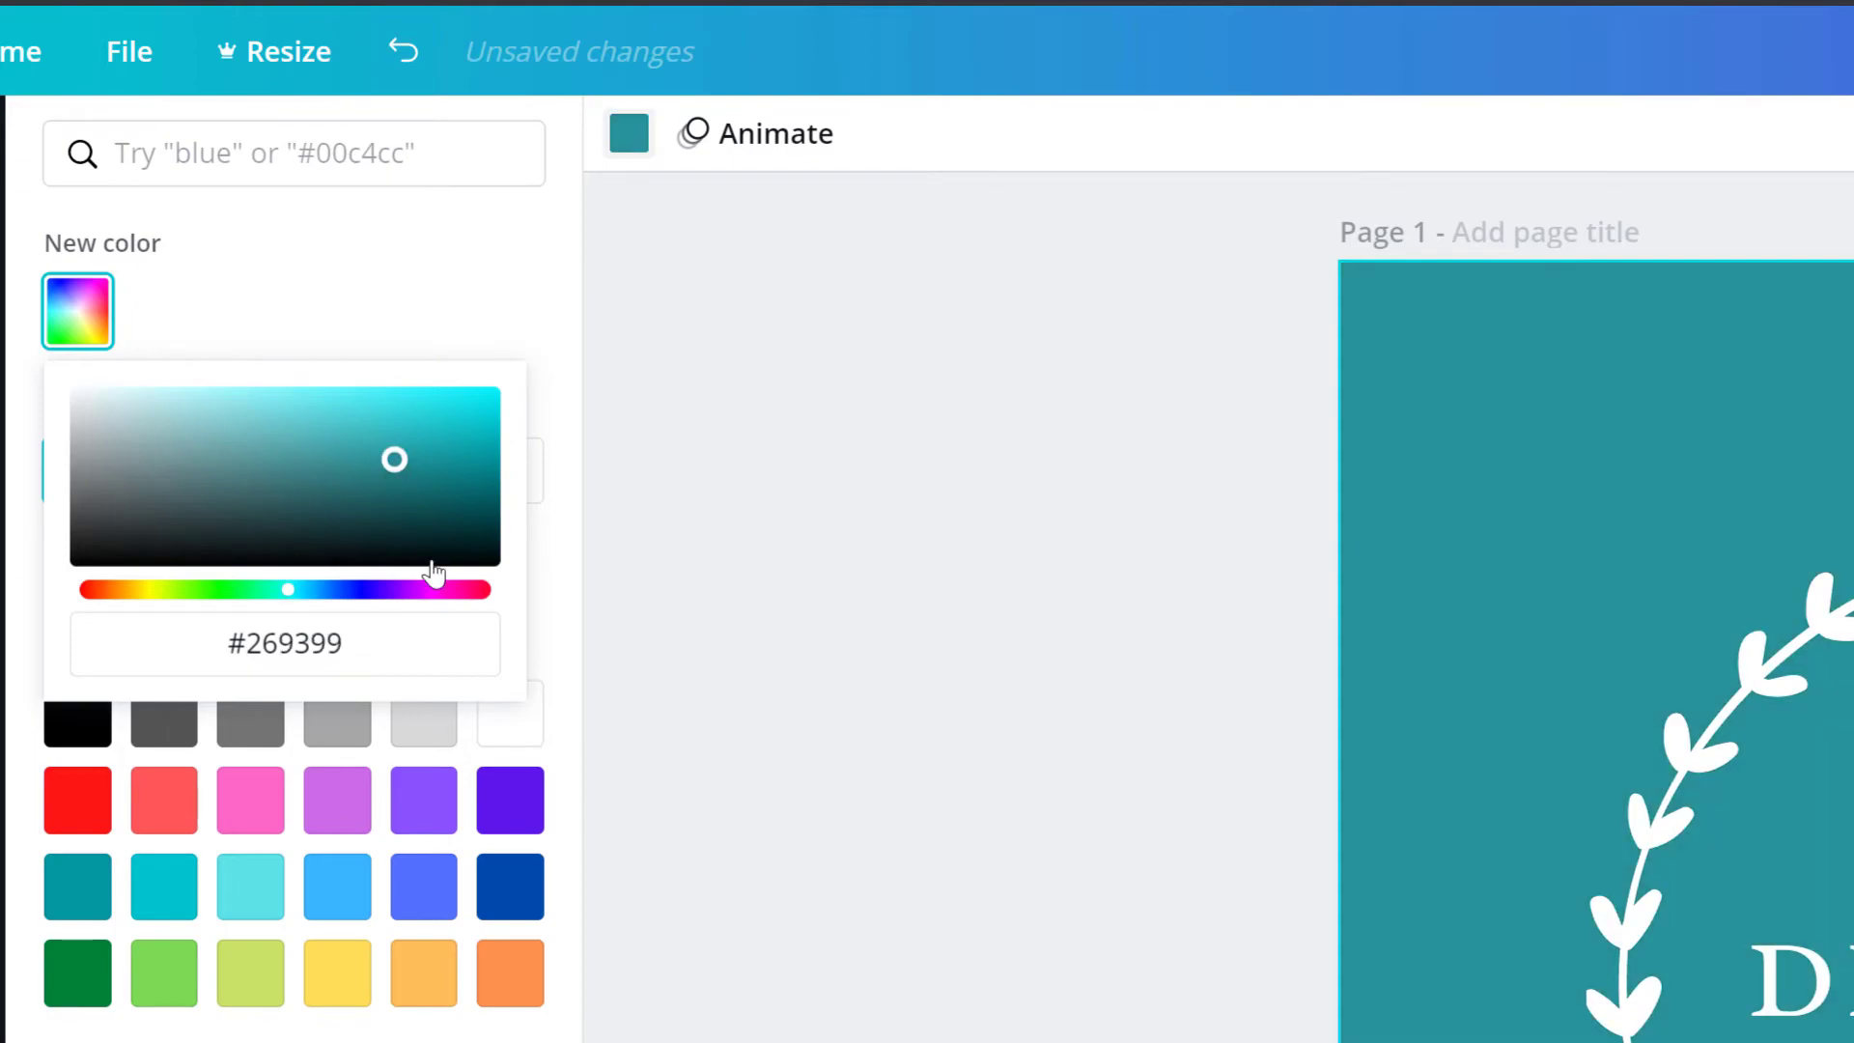
left_click(457, 590)
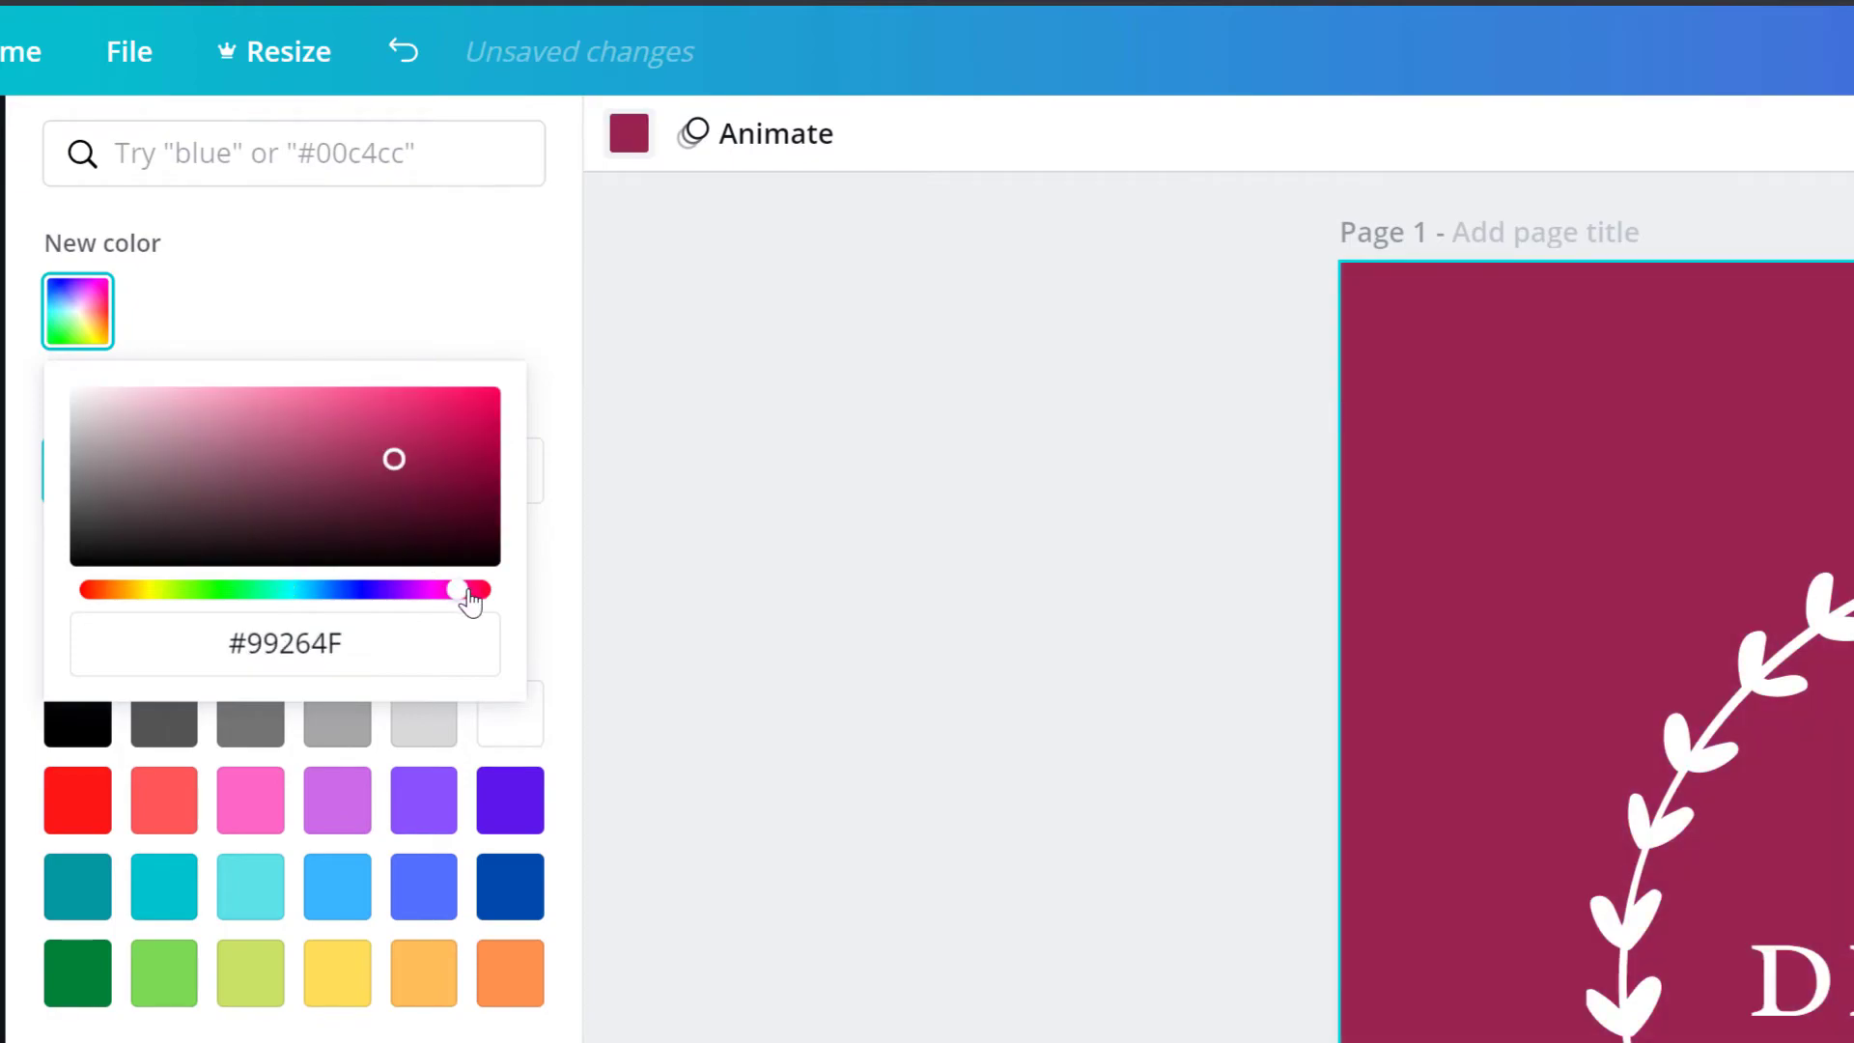
left_click(437, 441)
left_click_drag(443, 426, 390, 440)
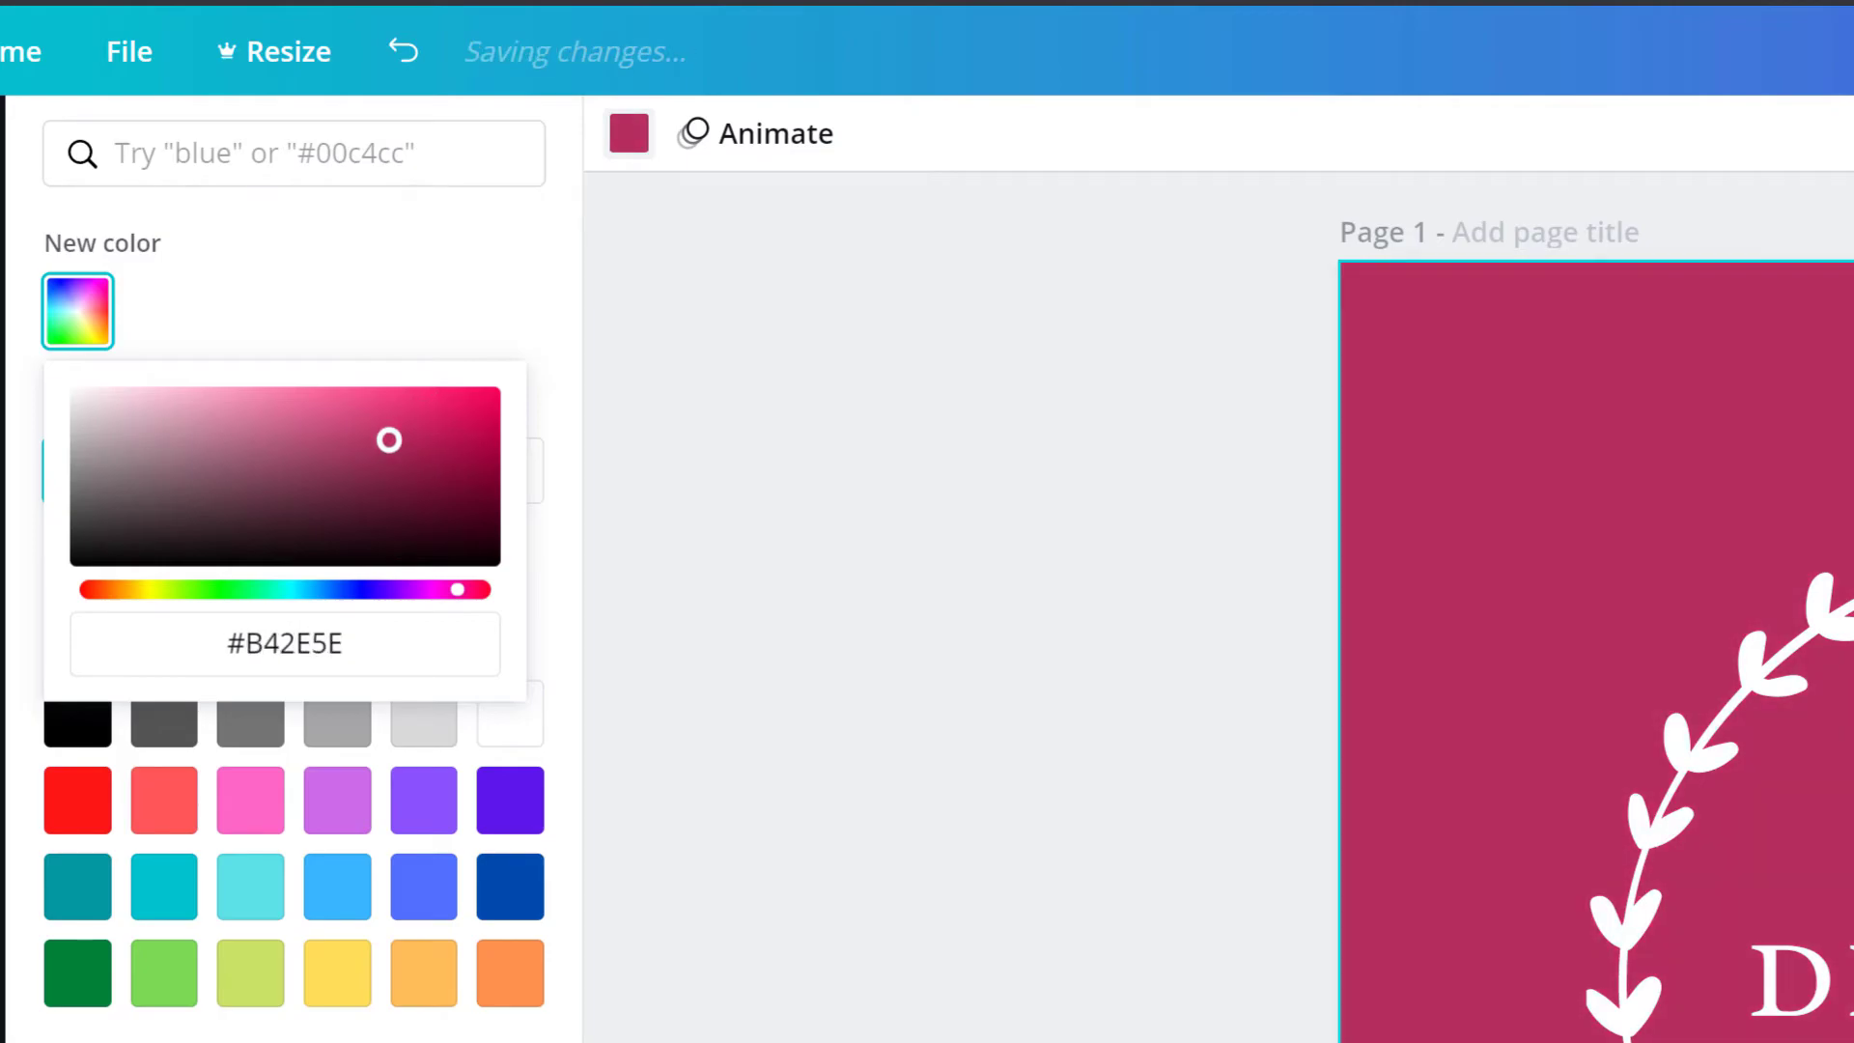
left_click(481, 292)
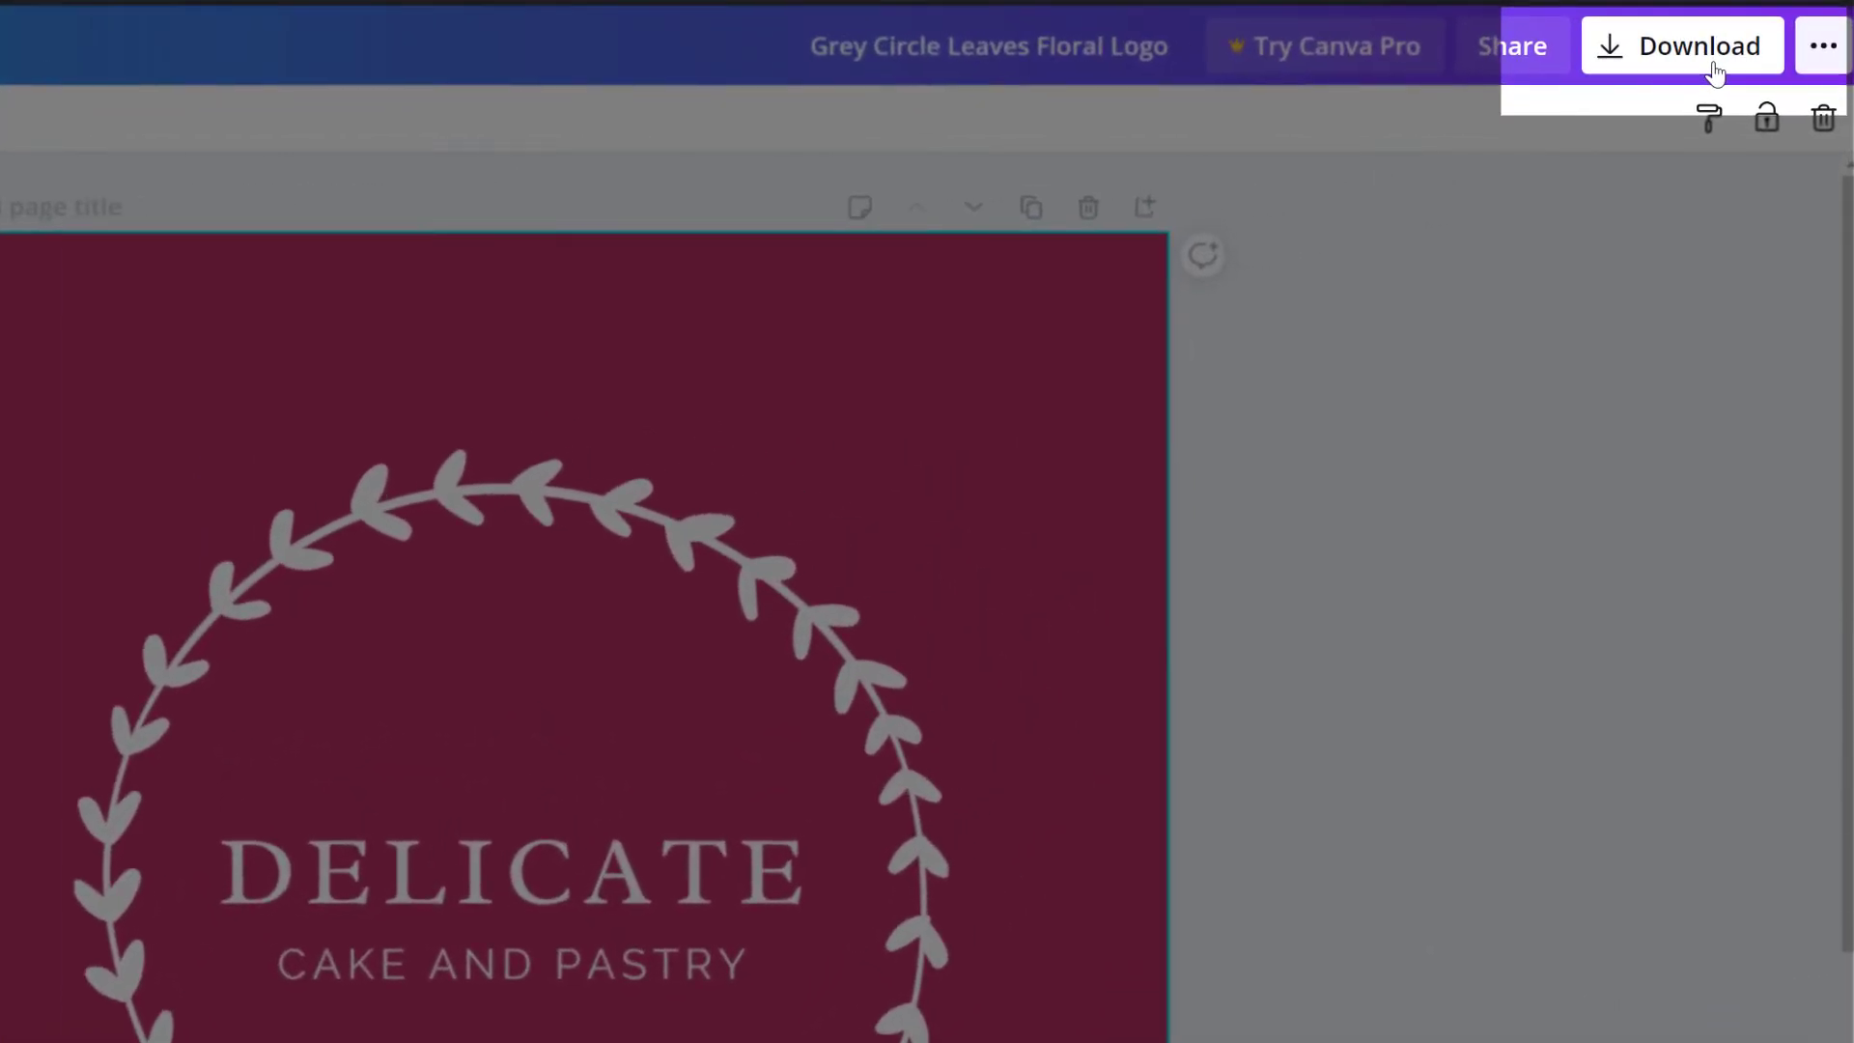
Step: Look through the available download file types and choose PNG for the logo
left_click(1713, 69)
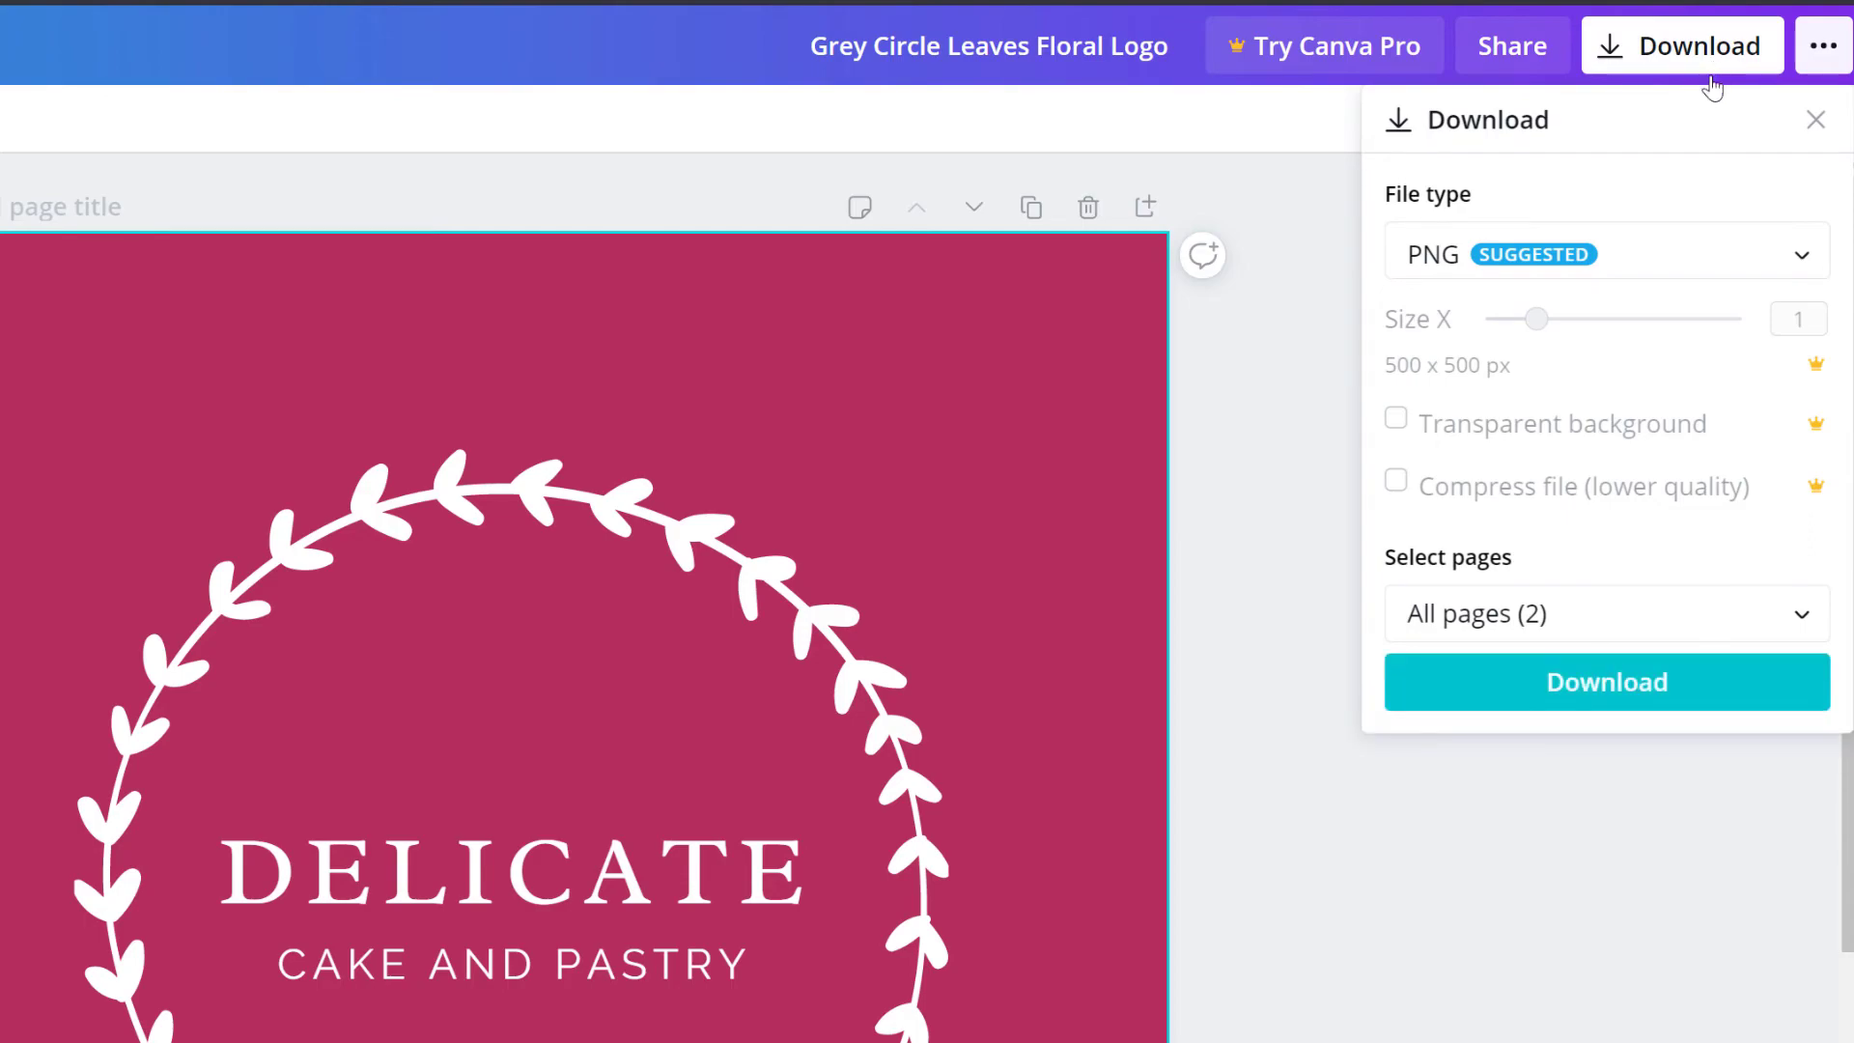
left_click(1733, 273)
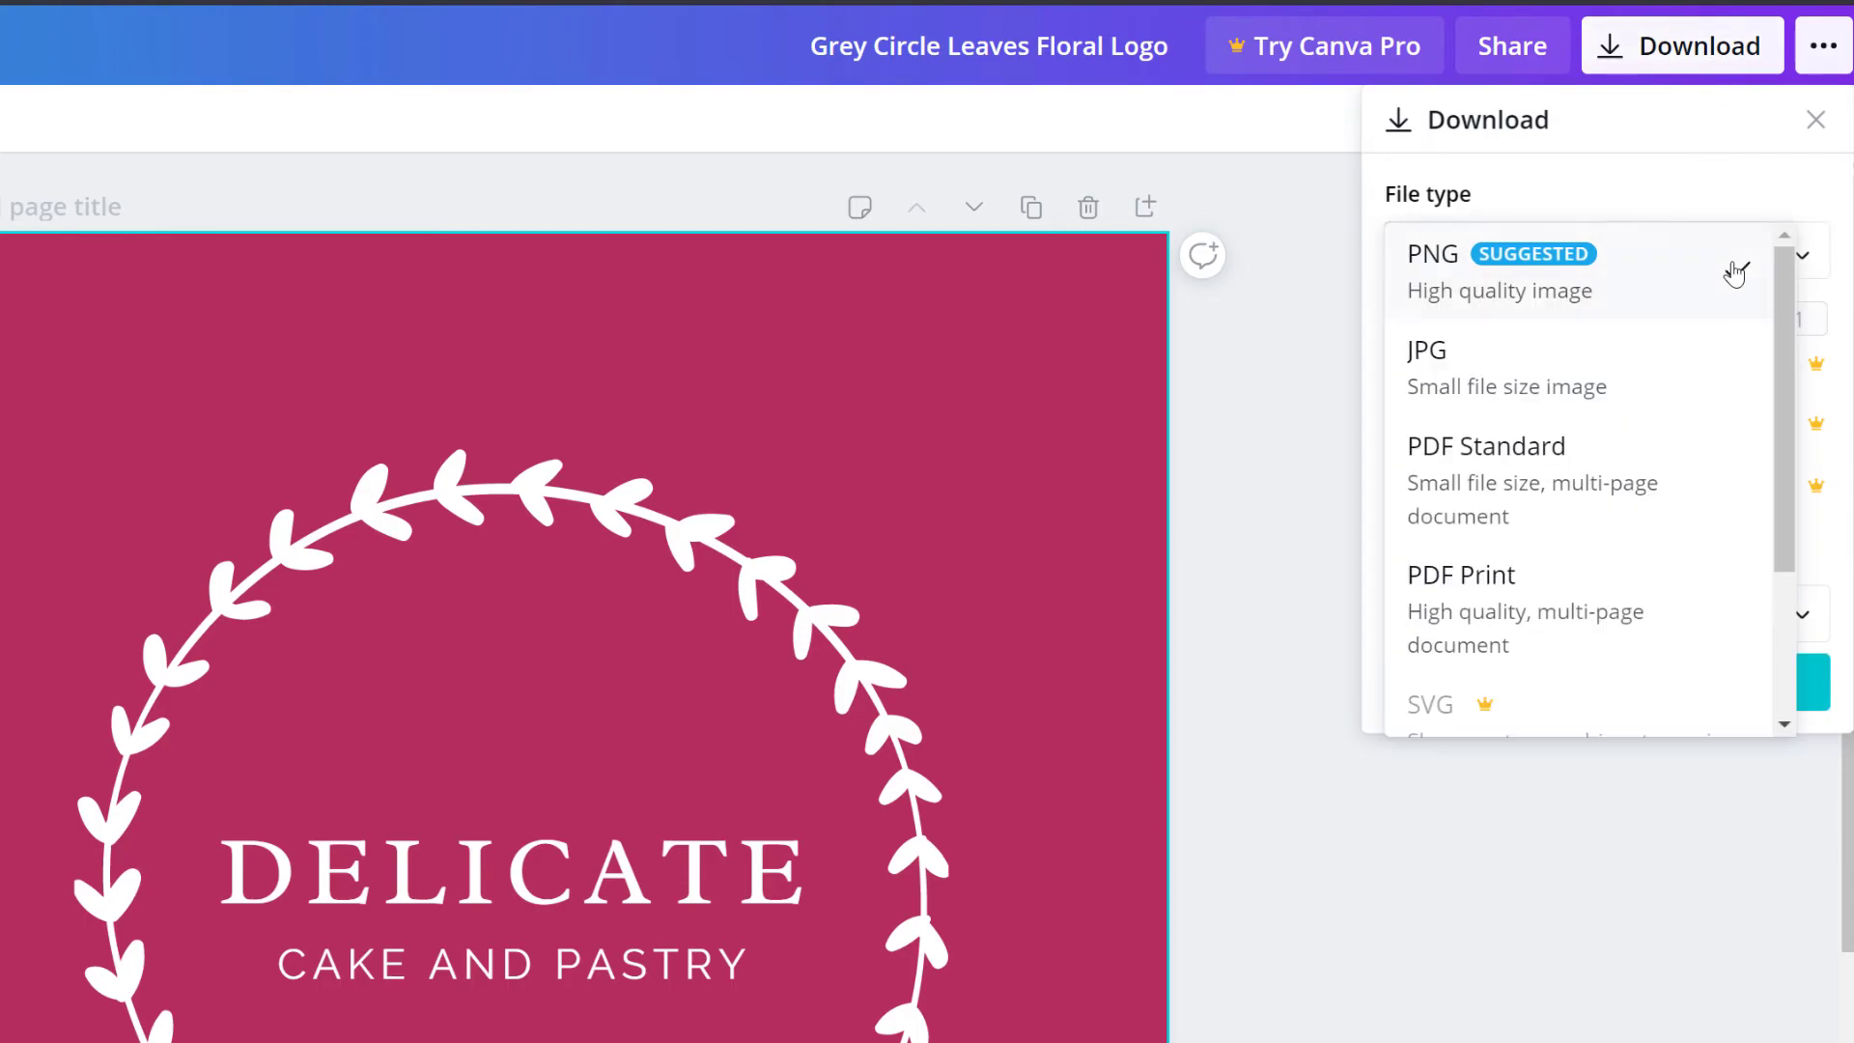
scroll(1647, 575, "down", 2)
scroll(1648, 576, "up", 2)
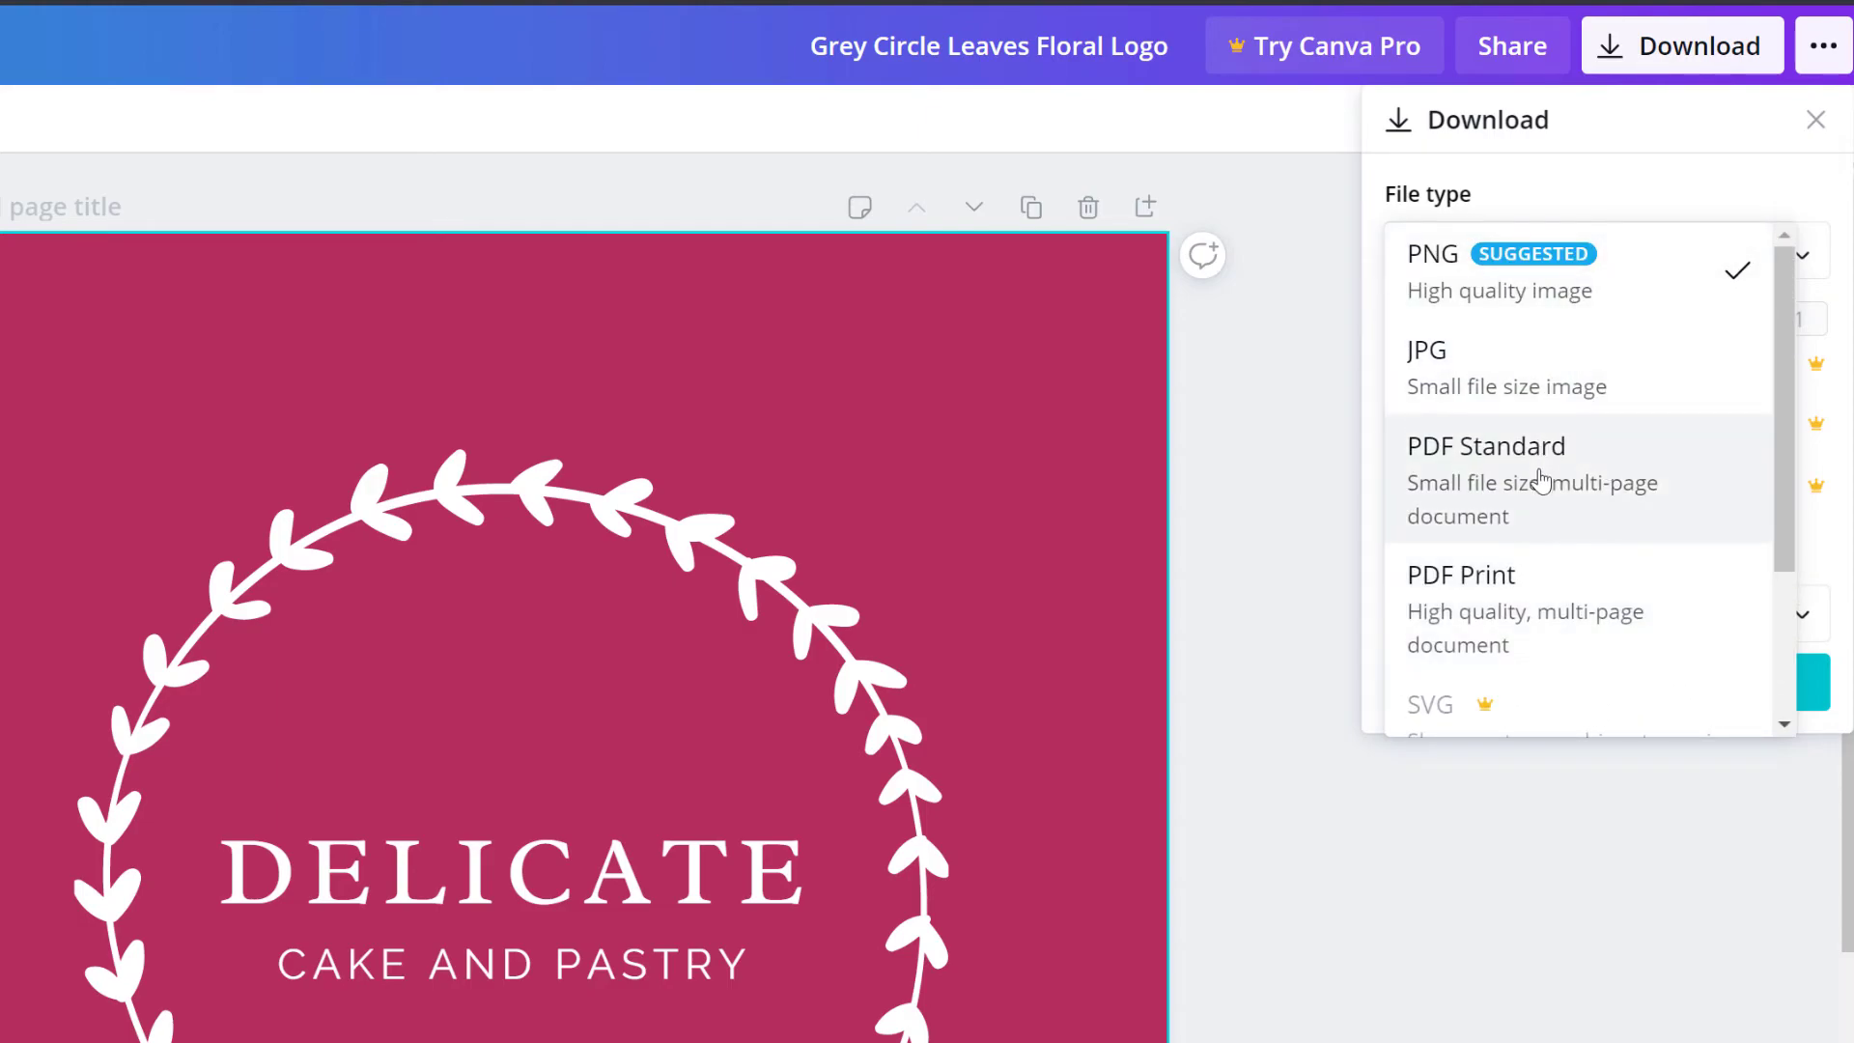
scroll(1541, 478, "down", 2)
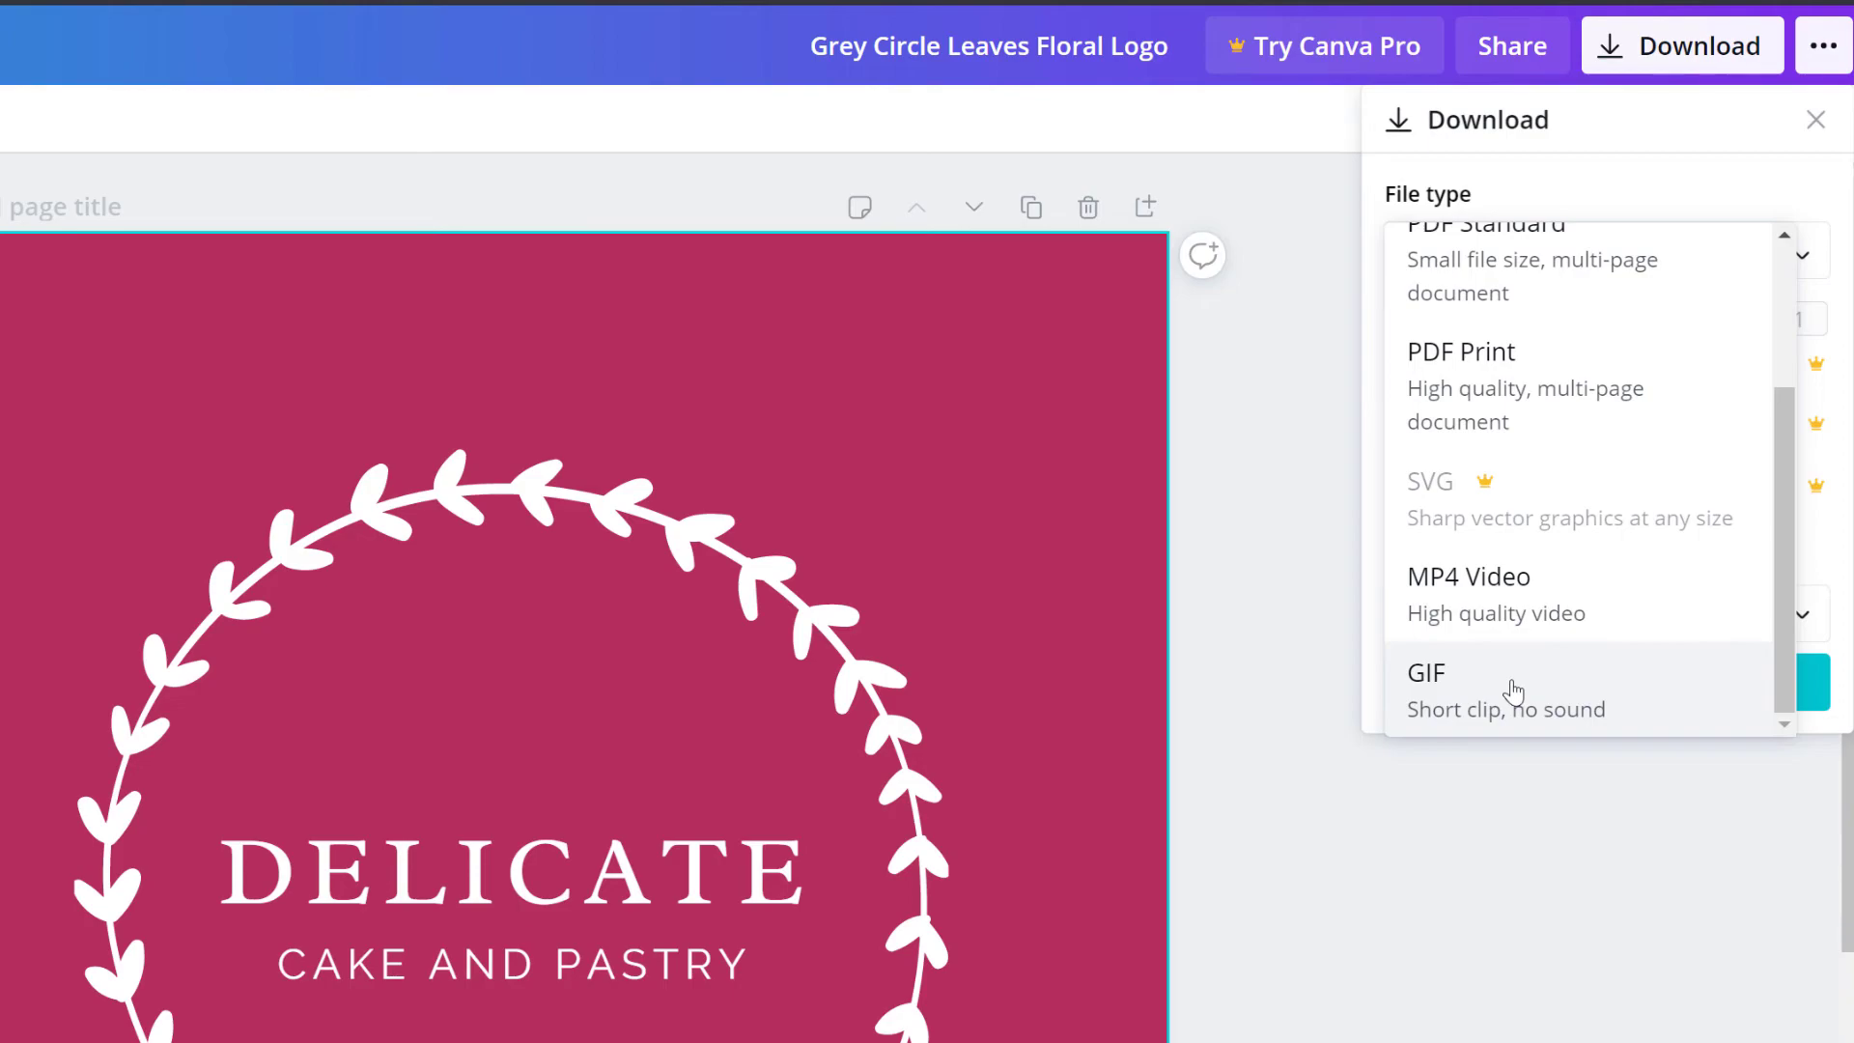
scroll(1512, 691, "up", 3)
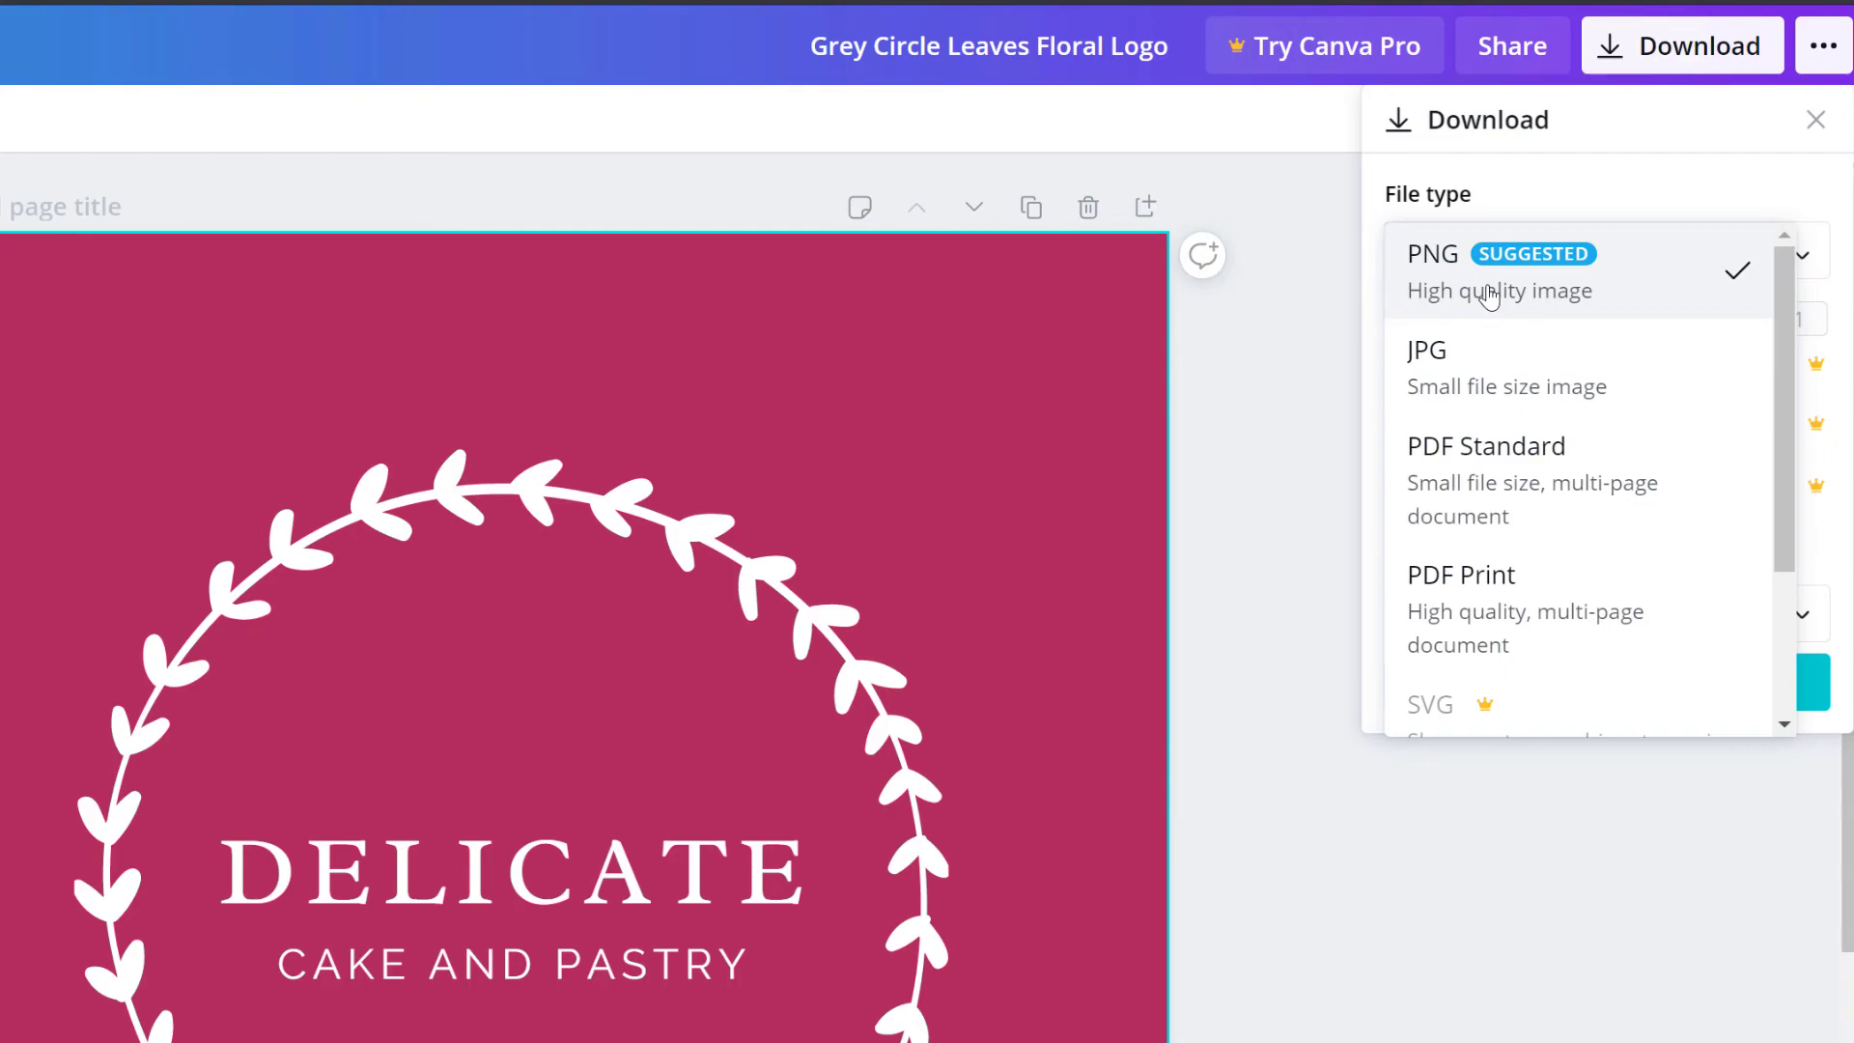
left_click(1490, 295)
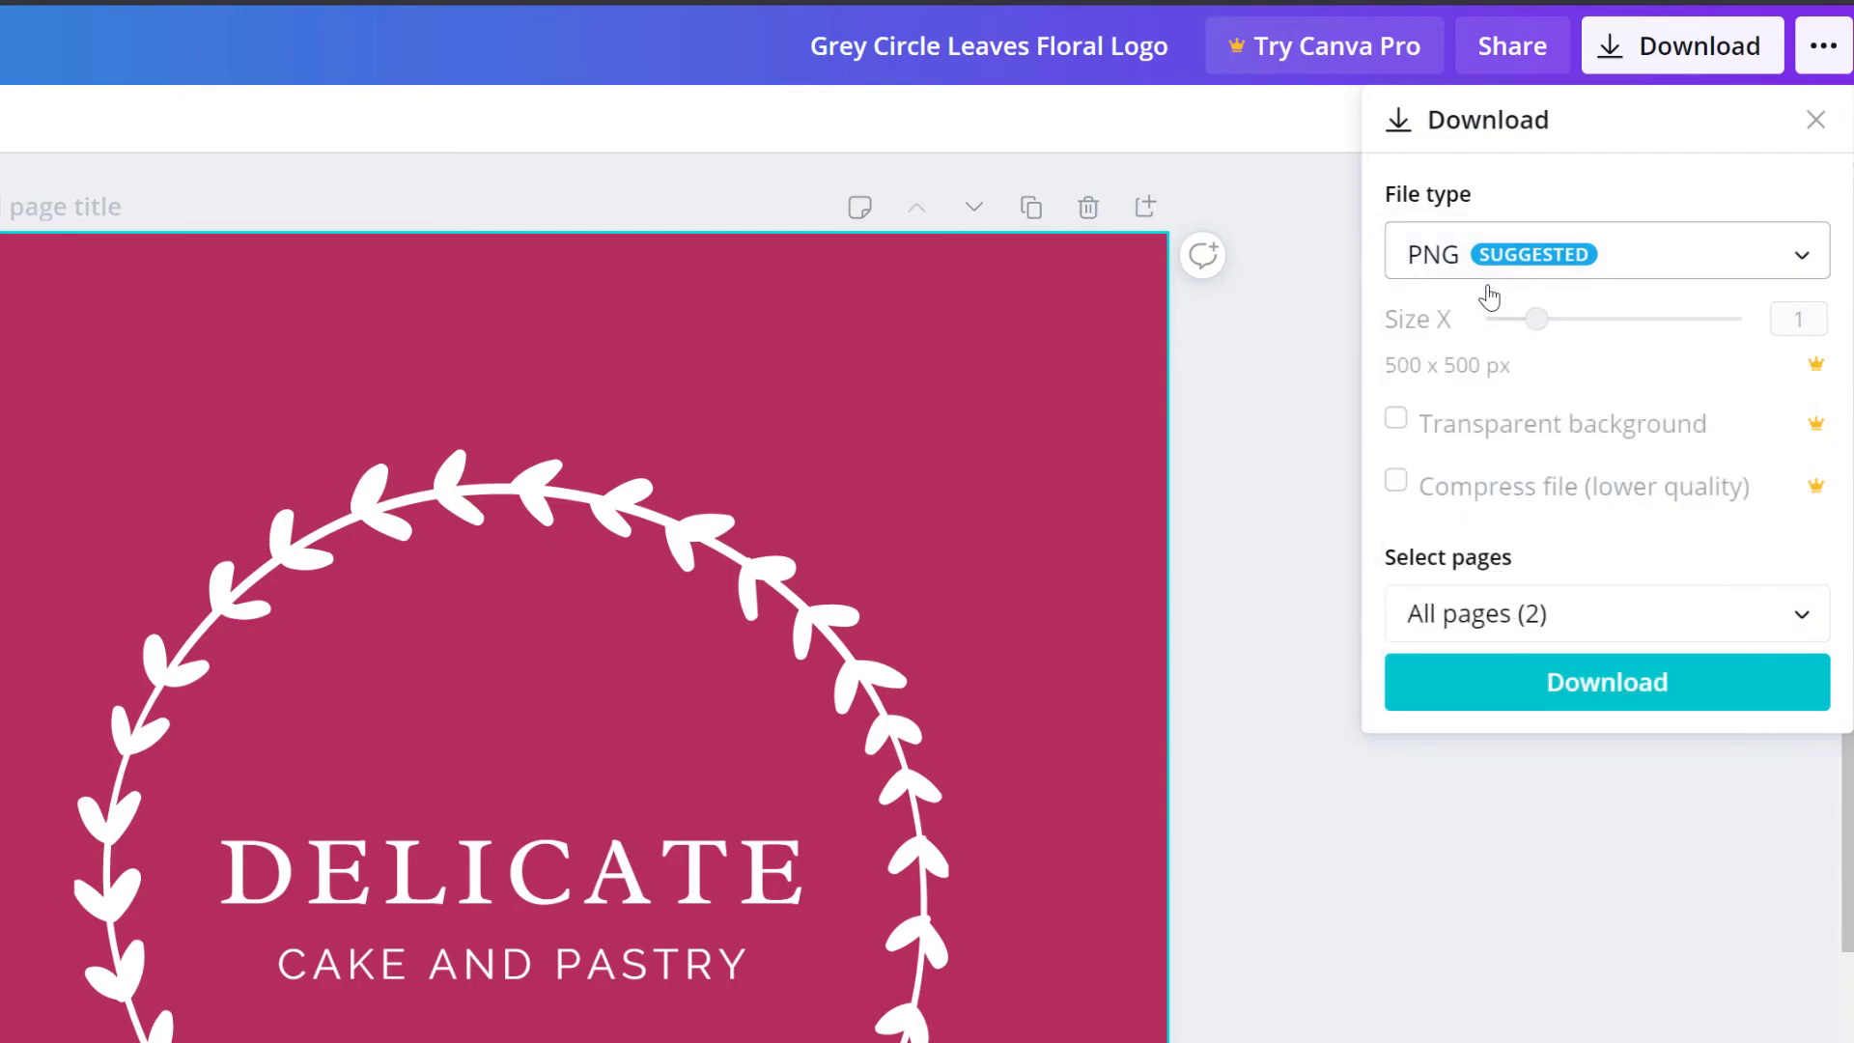
Step: Download only Page 1 of the design and open the downloaded PNG file
left_click(1603, 623)
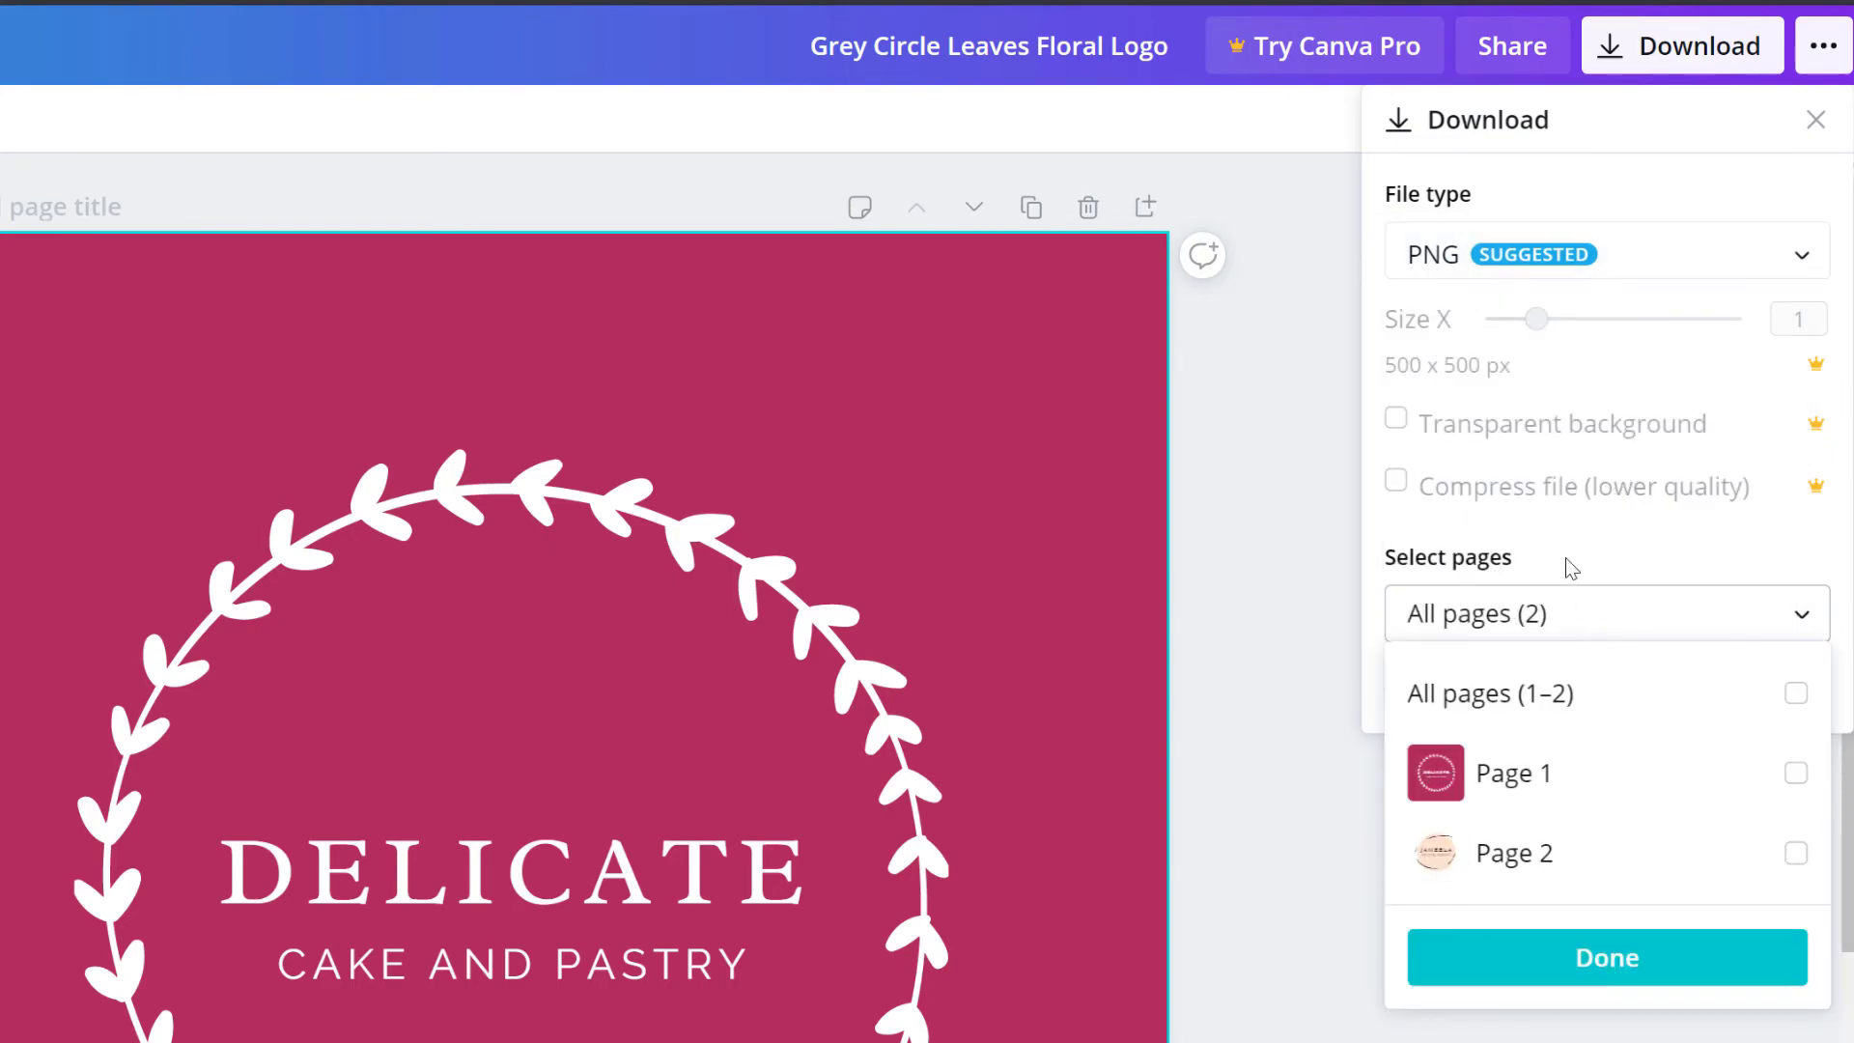
left_click(1795, 773)
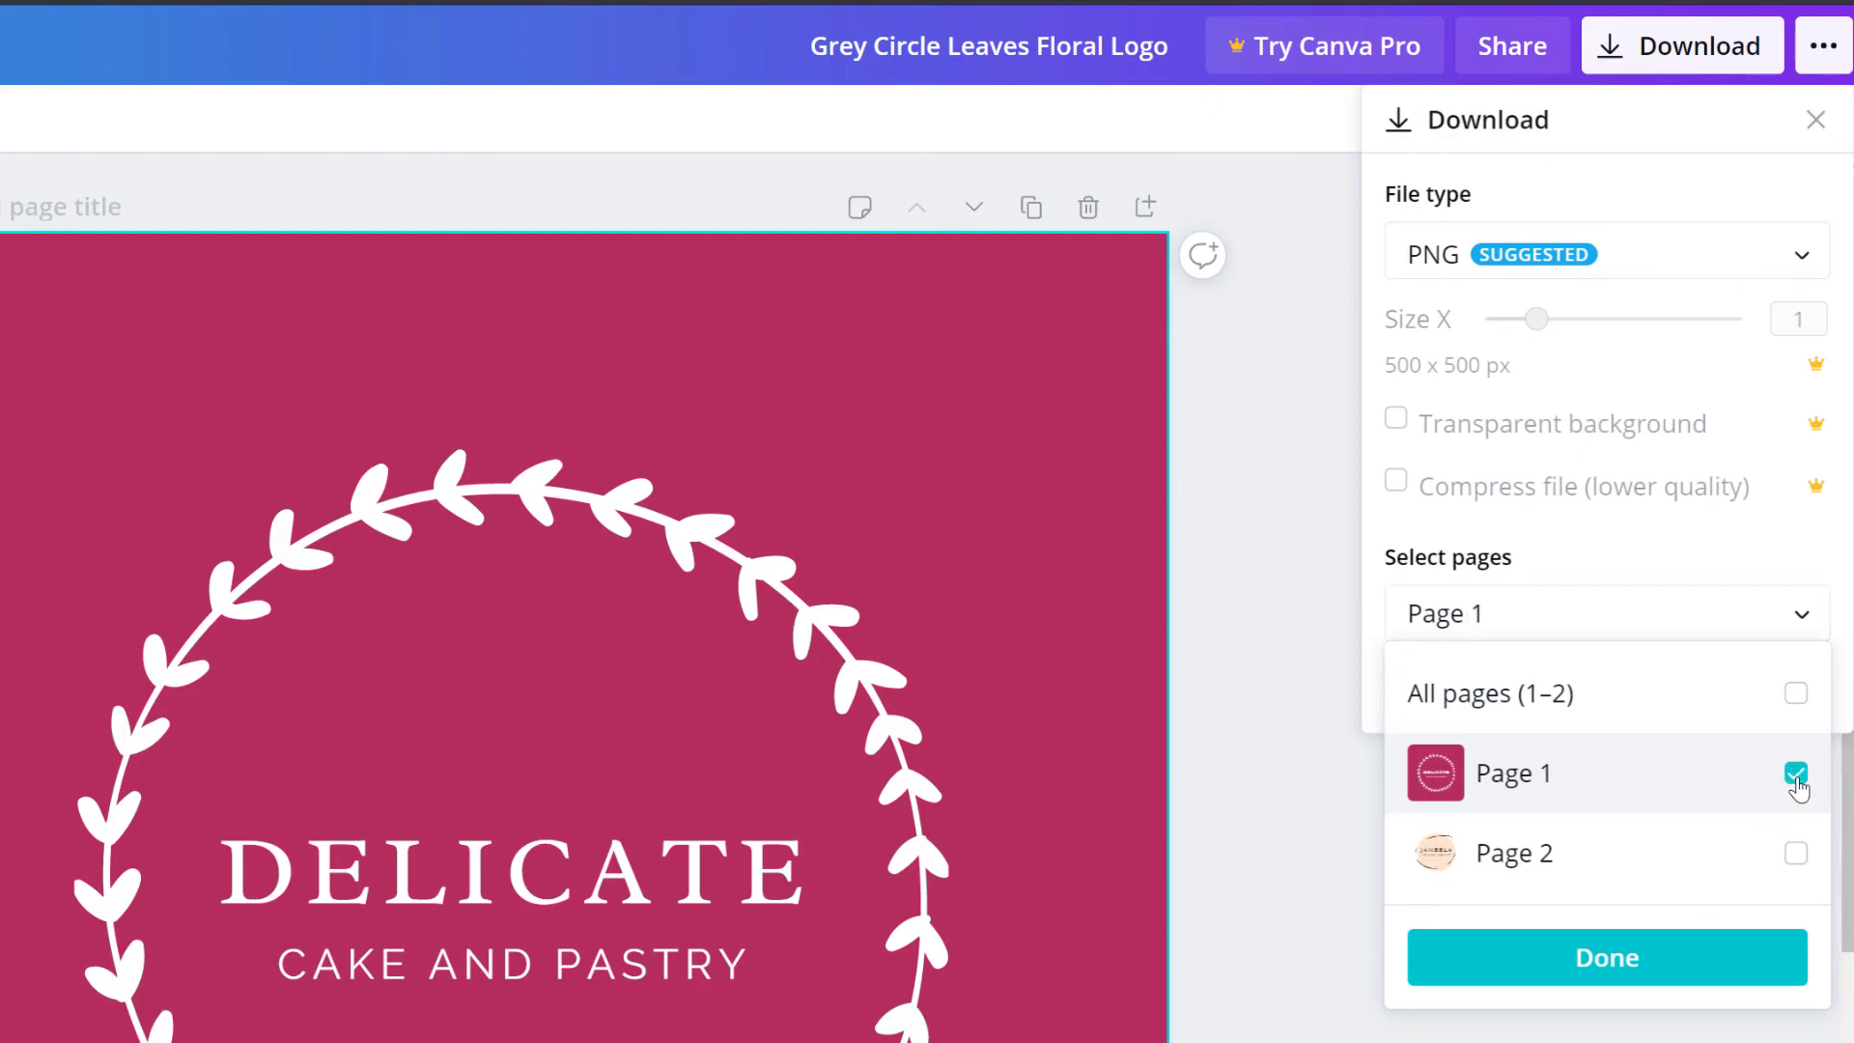
left_click(1598, 961)
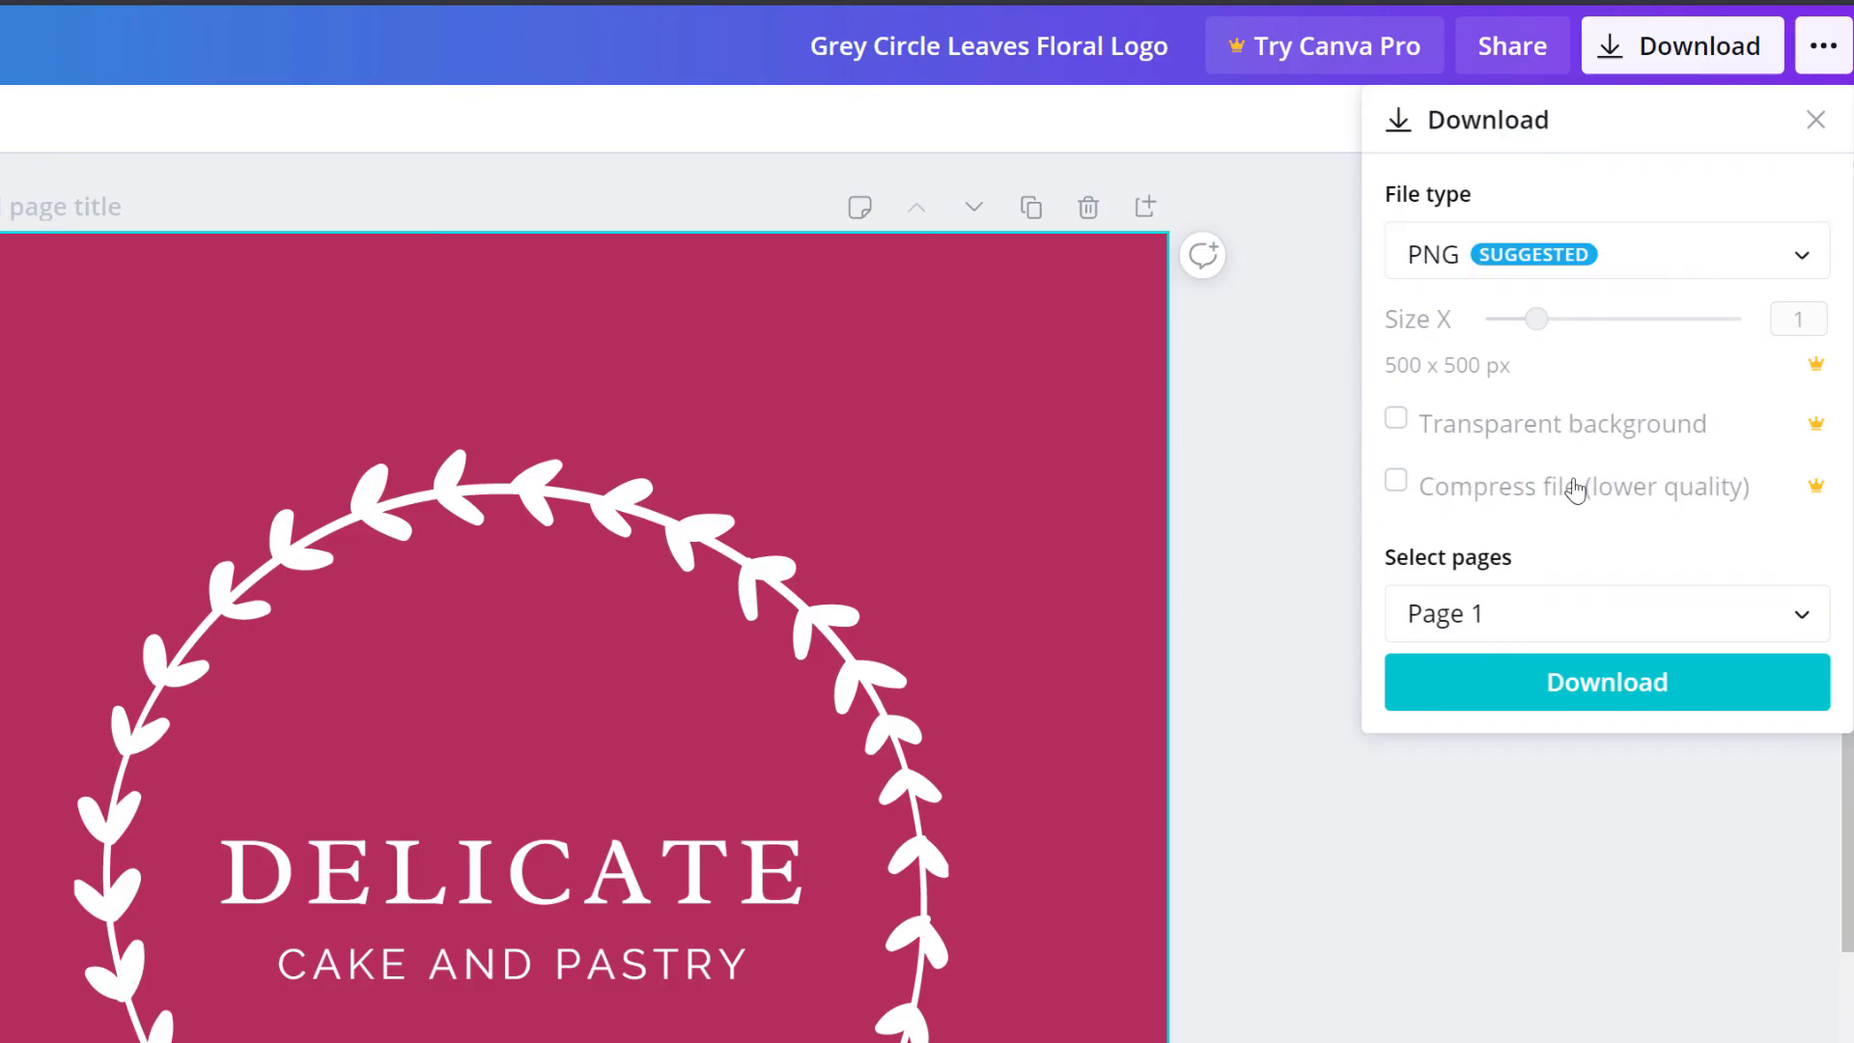
left_click(1636, 689)
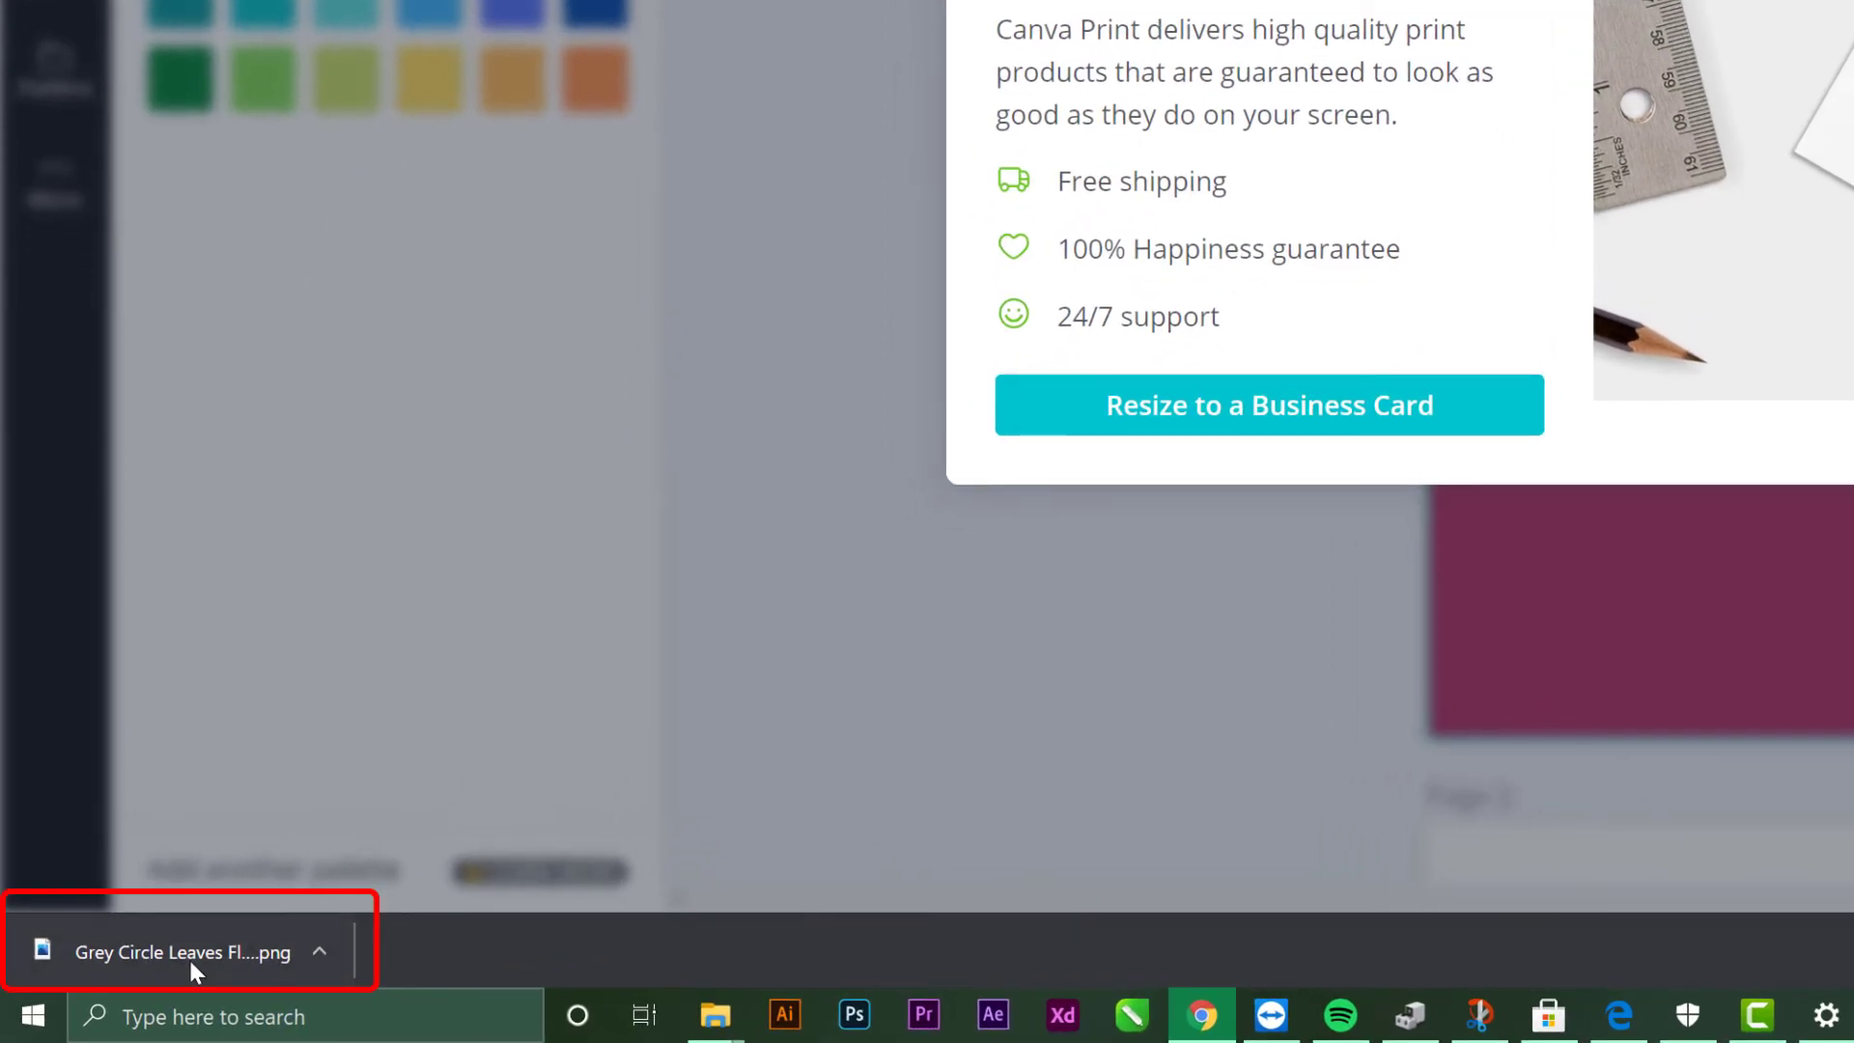
left_click(189, 956)
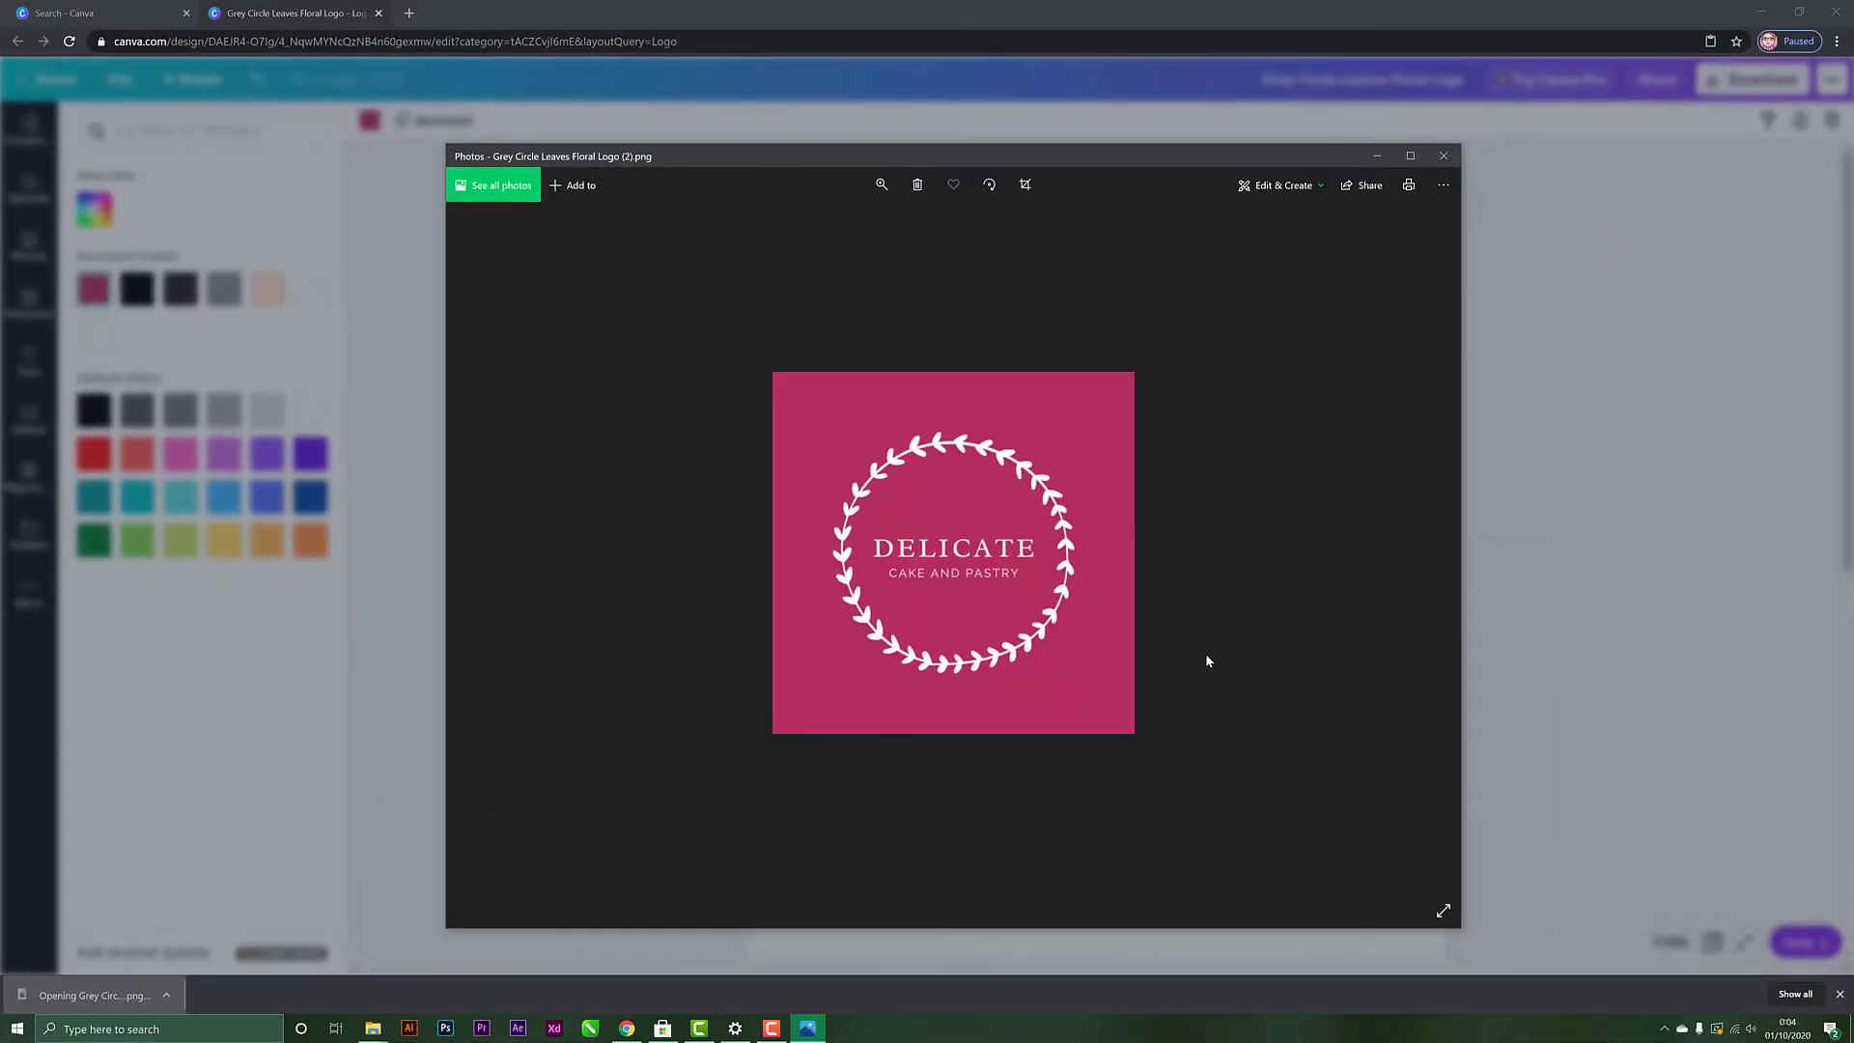